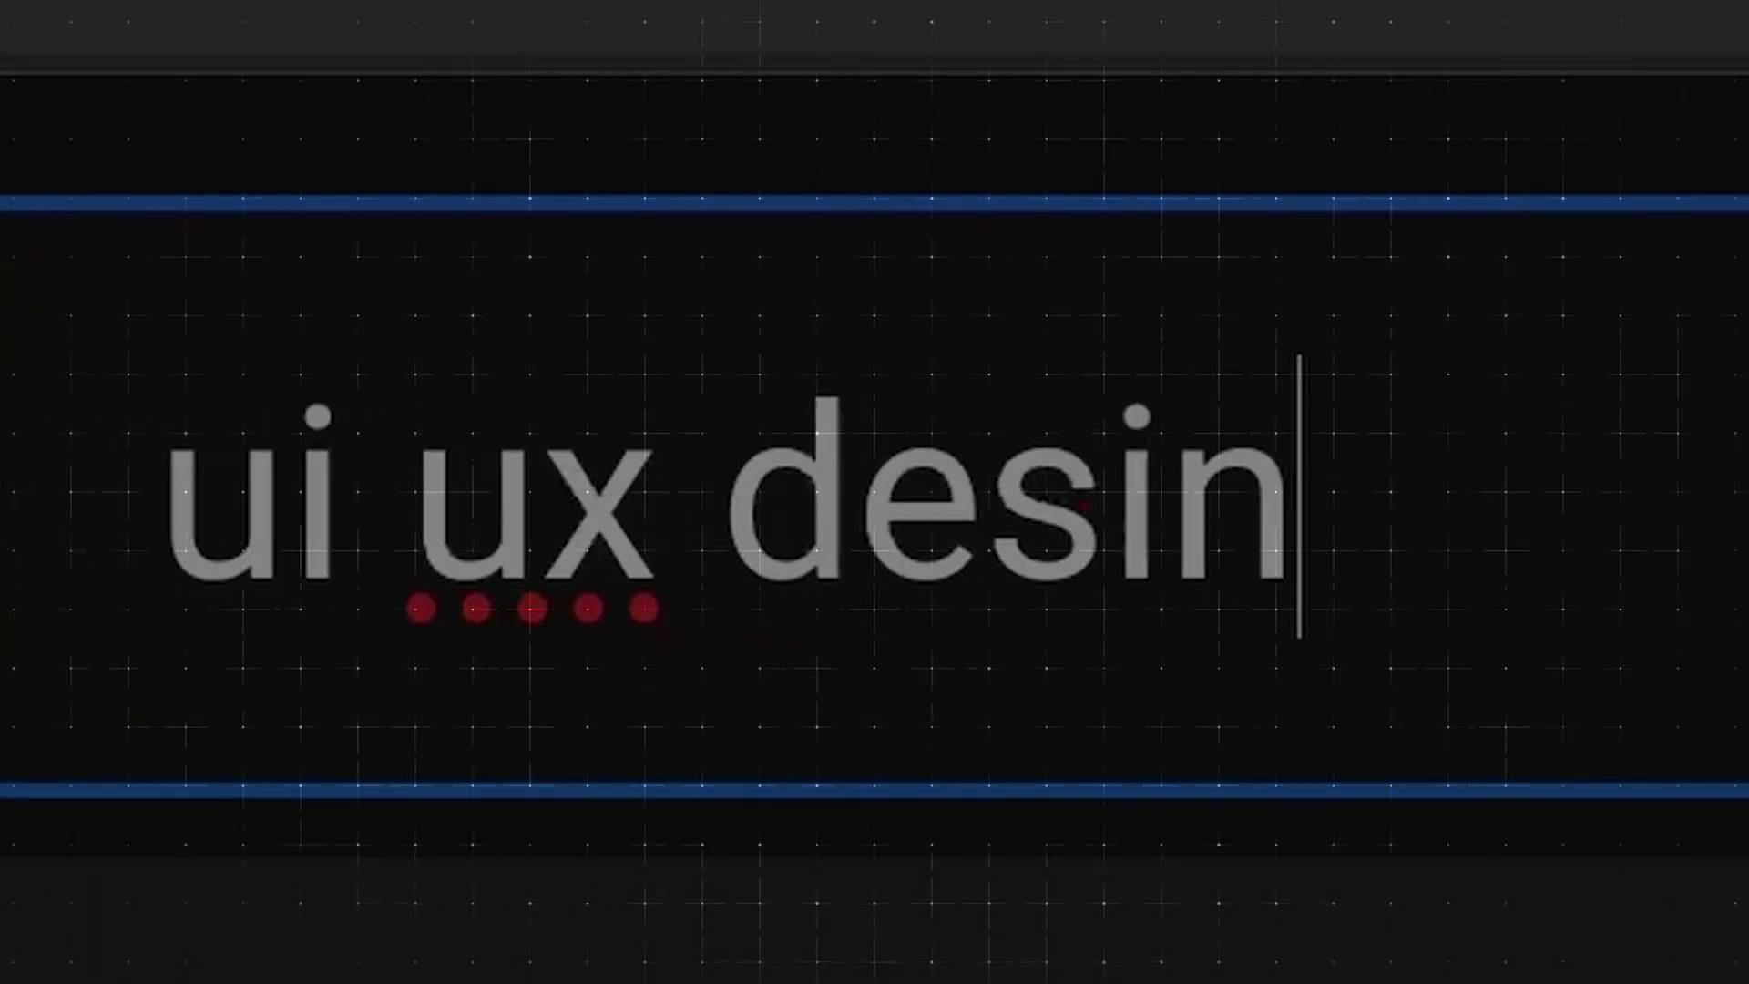
Search for 'ui ux desing course', then scroll to the Excalidraw board's UX and UI boxes
text(g course)
key(Return)
scroll(874, 546, down, 10)
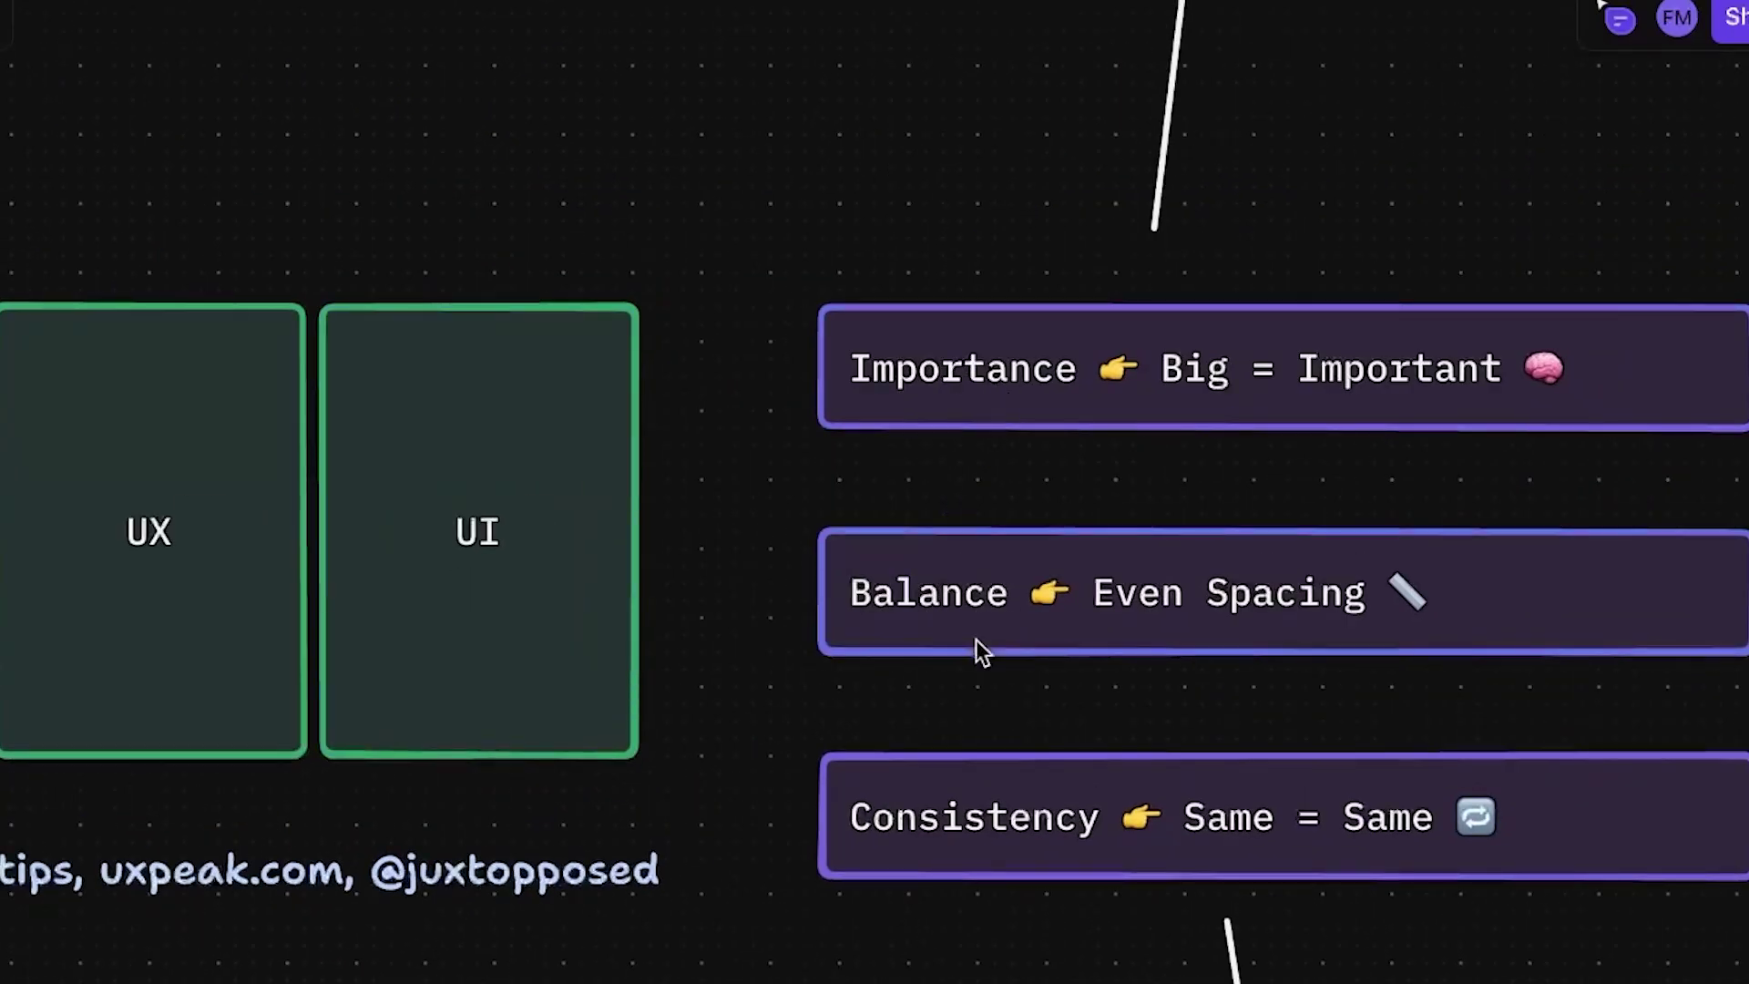
Pan up and right from the principle cards to the Earnings, Sales and Views comparison
scroll(1038, 834, up, 2)
scroll(1038, 833, right, 1)
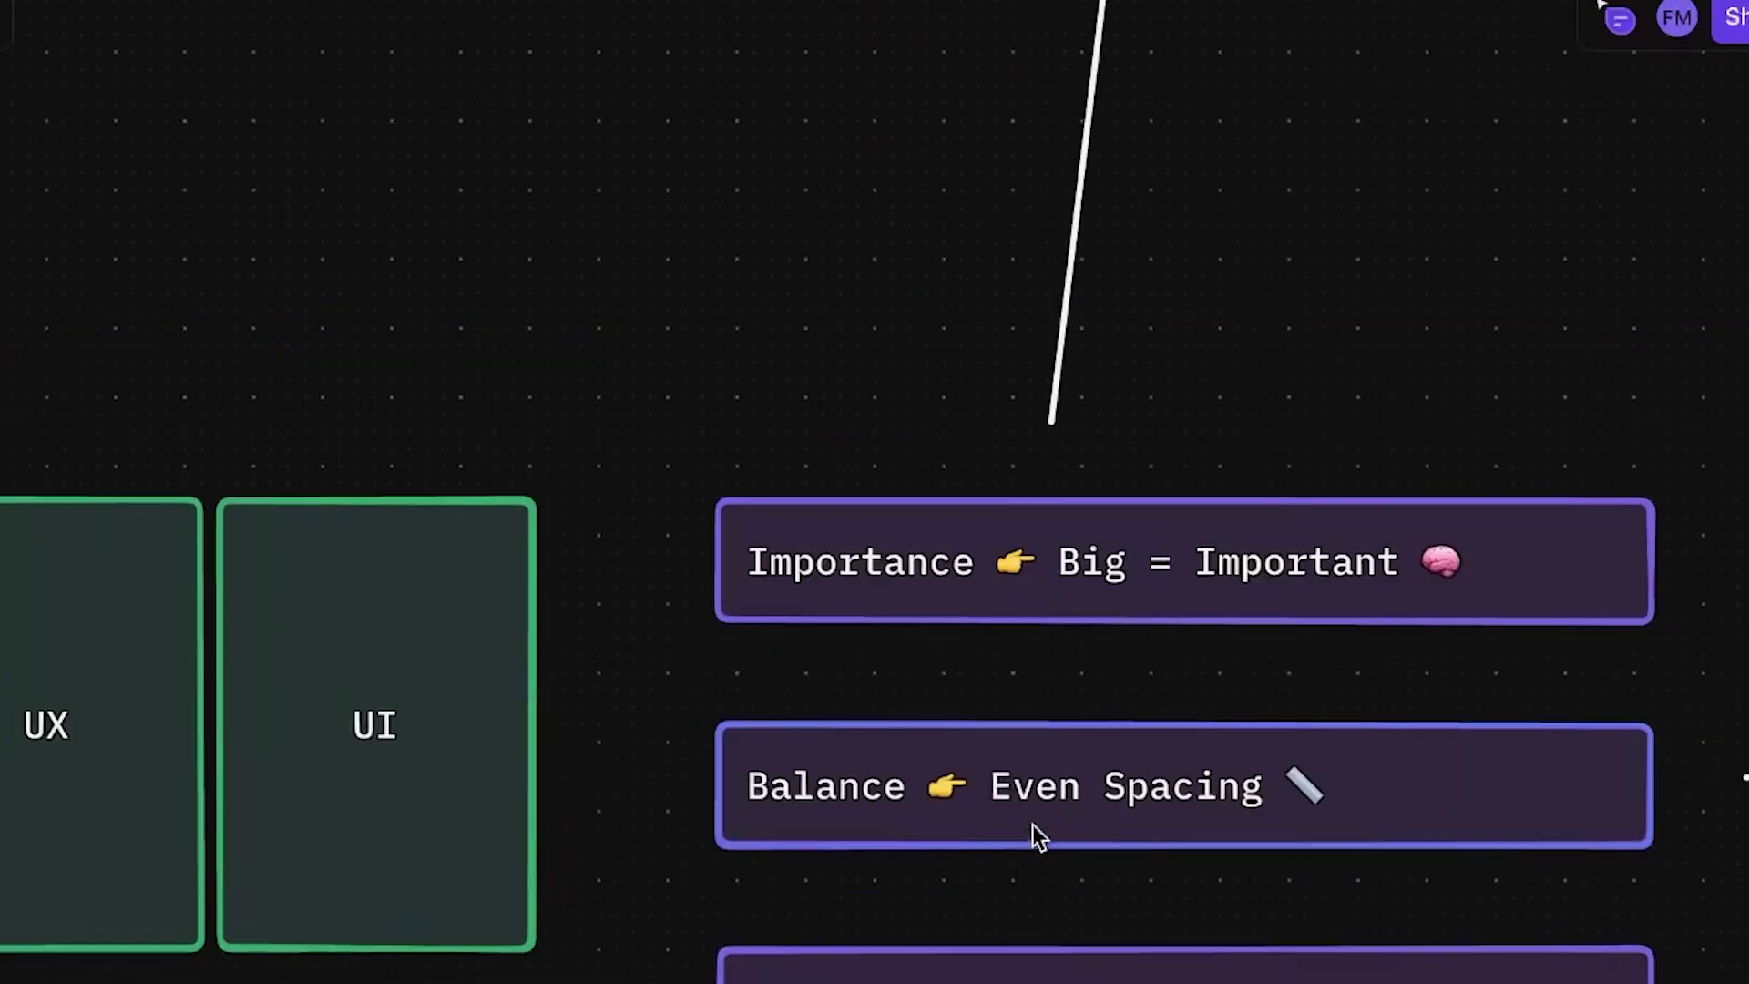
scroll(1038, 836, up, 2)
scroll(1039, 836, right, 1)
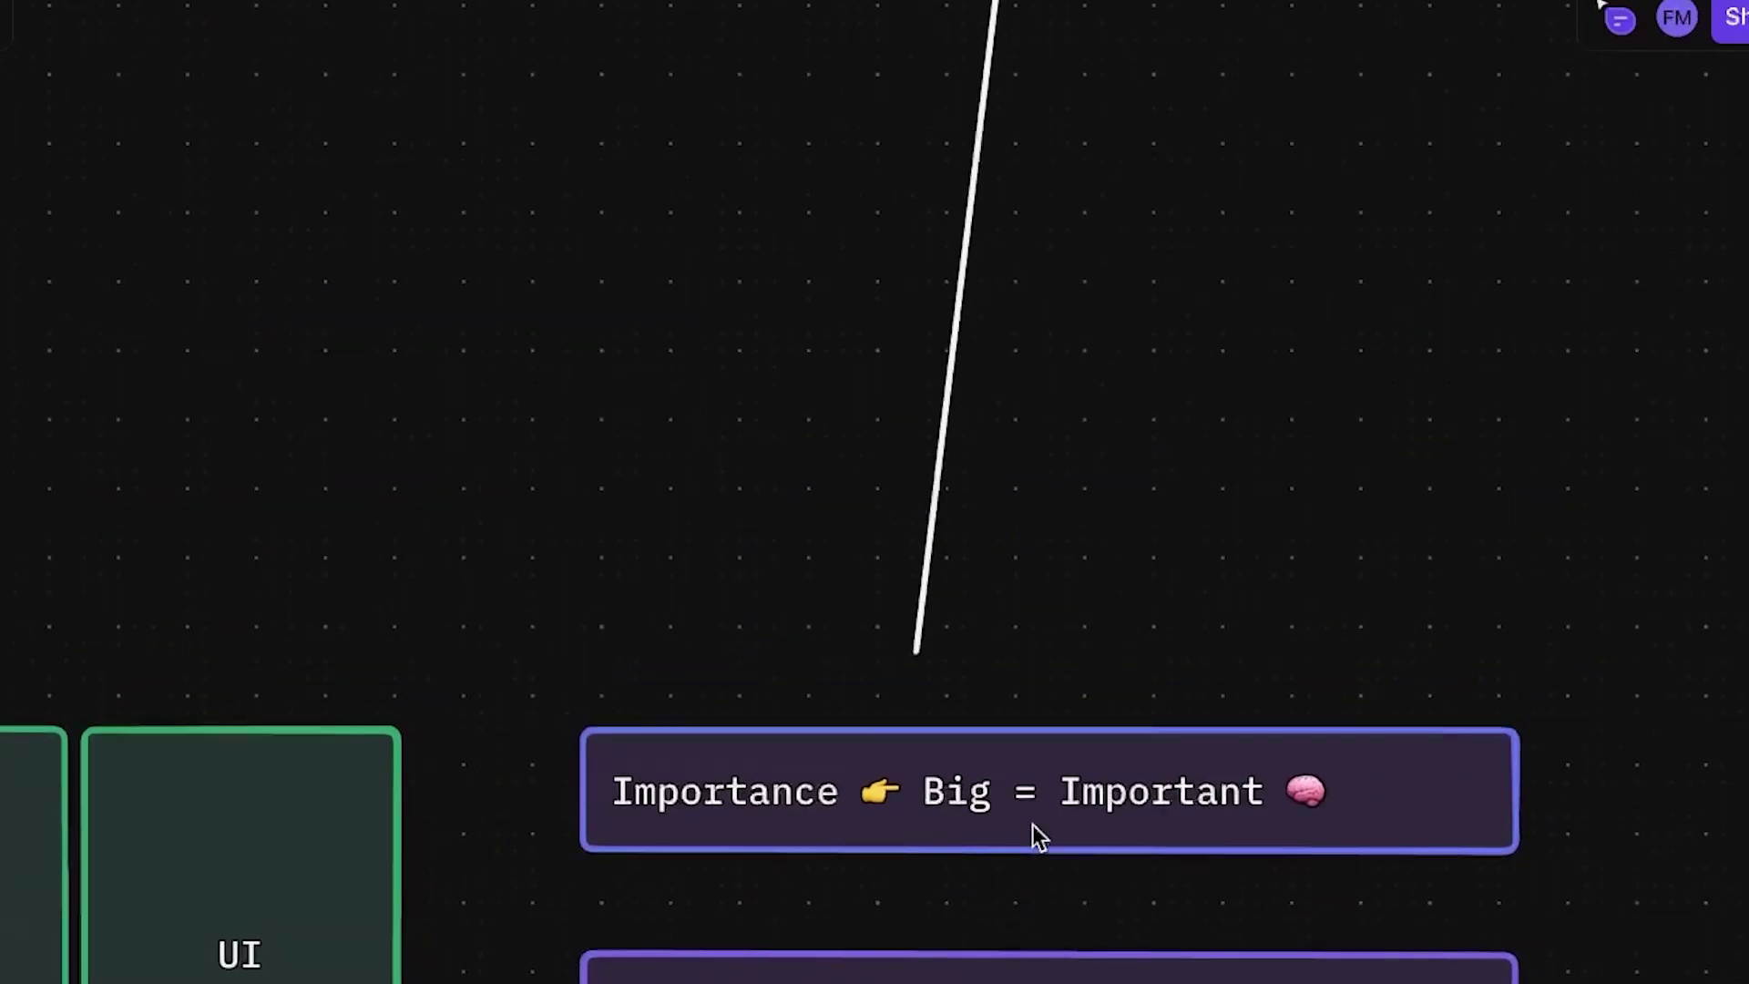
scroll(1038, 836, up, 5)
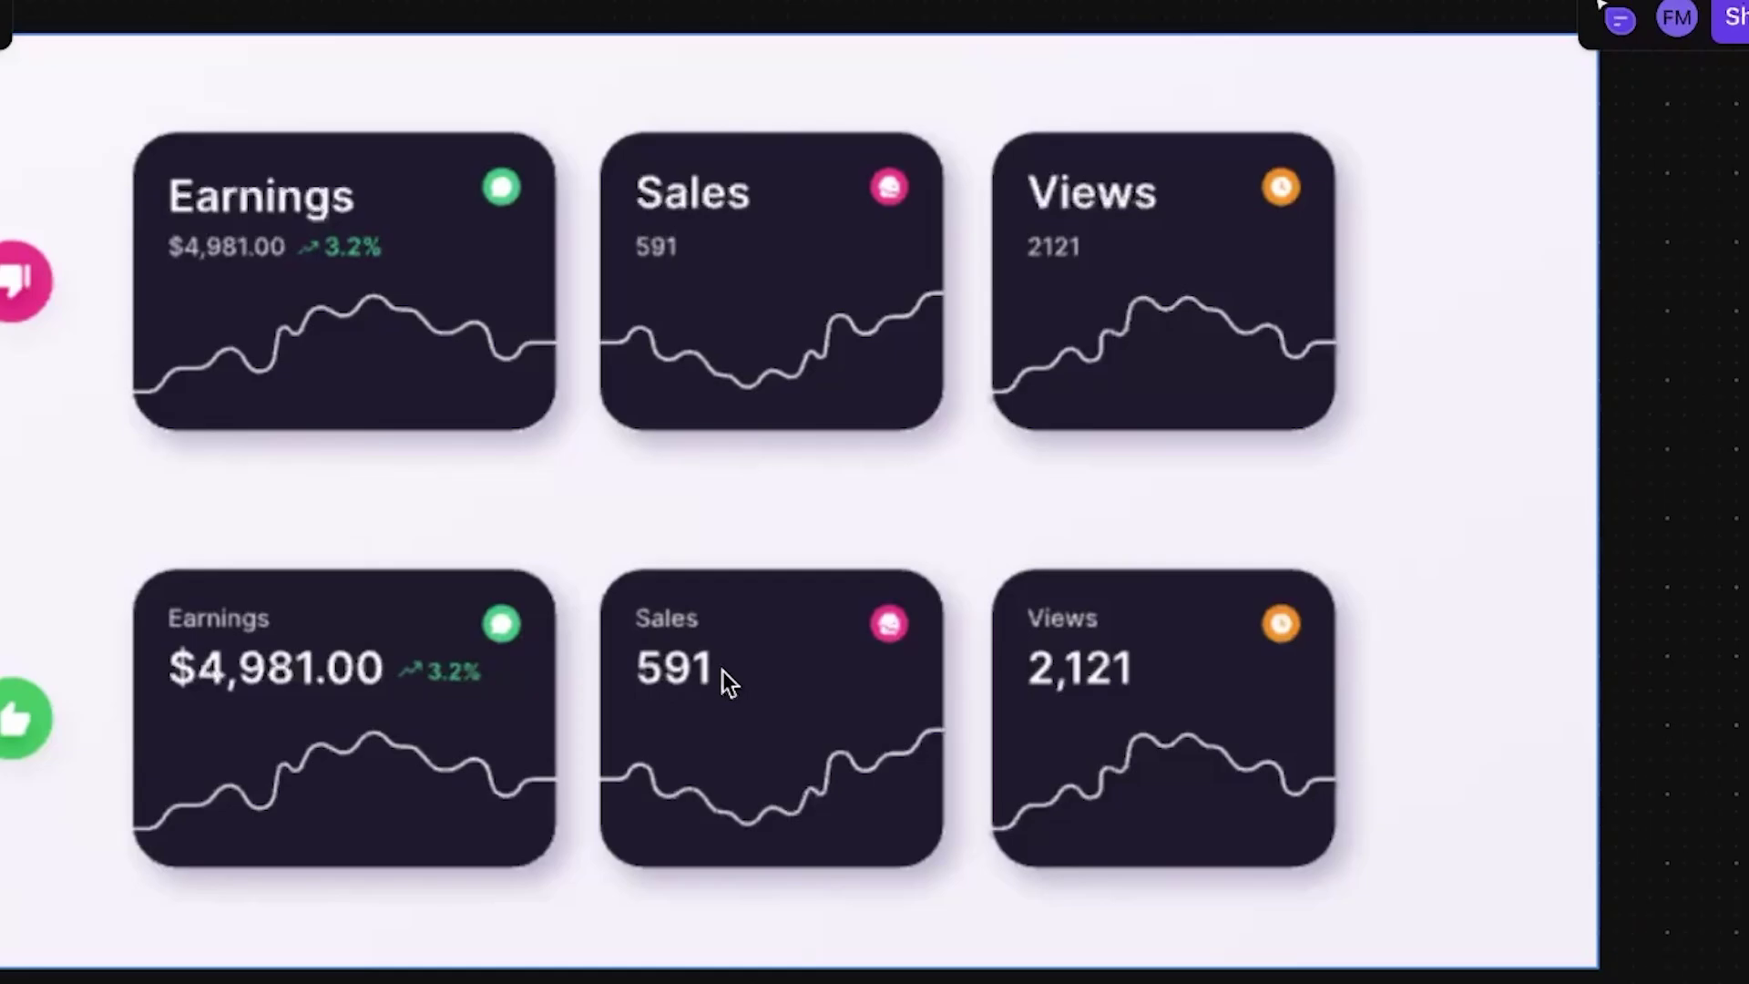
Scroll up to the Luxury 5-Bed Villa listing frame and pan through both property cards
scroll(723, 671, up, 10)
scroll(723, 670, up, 3)
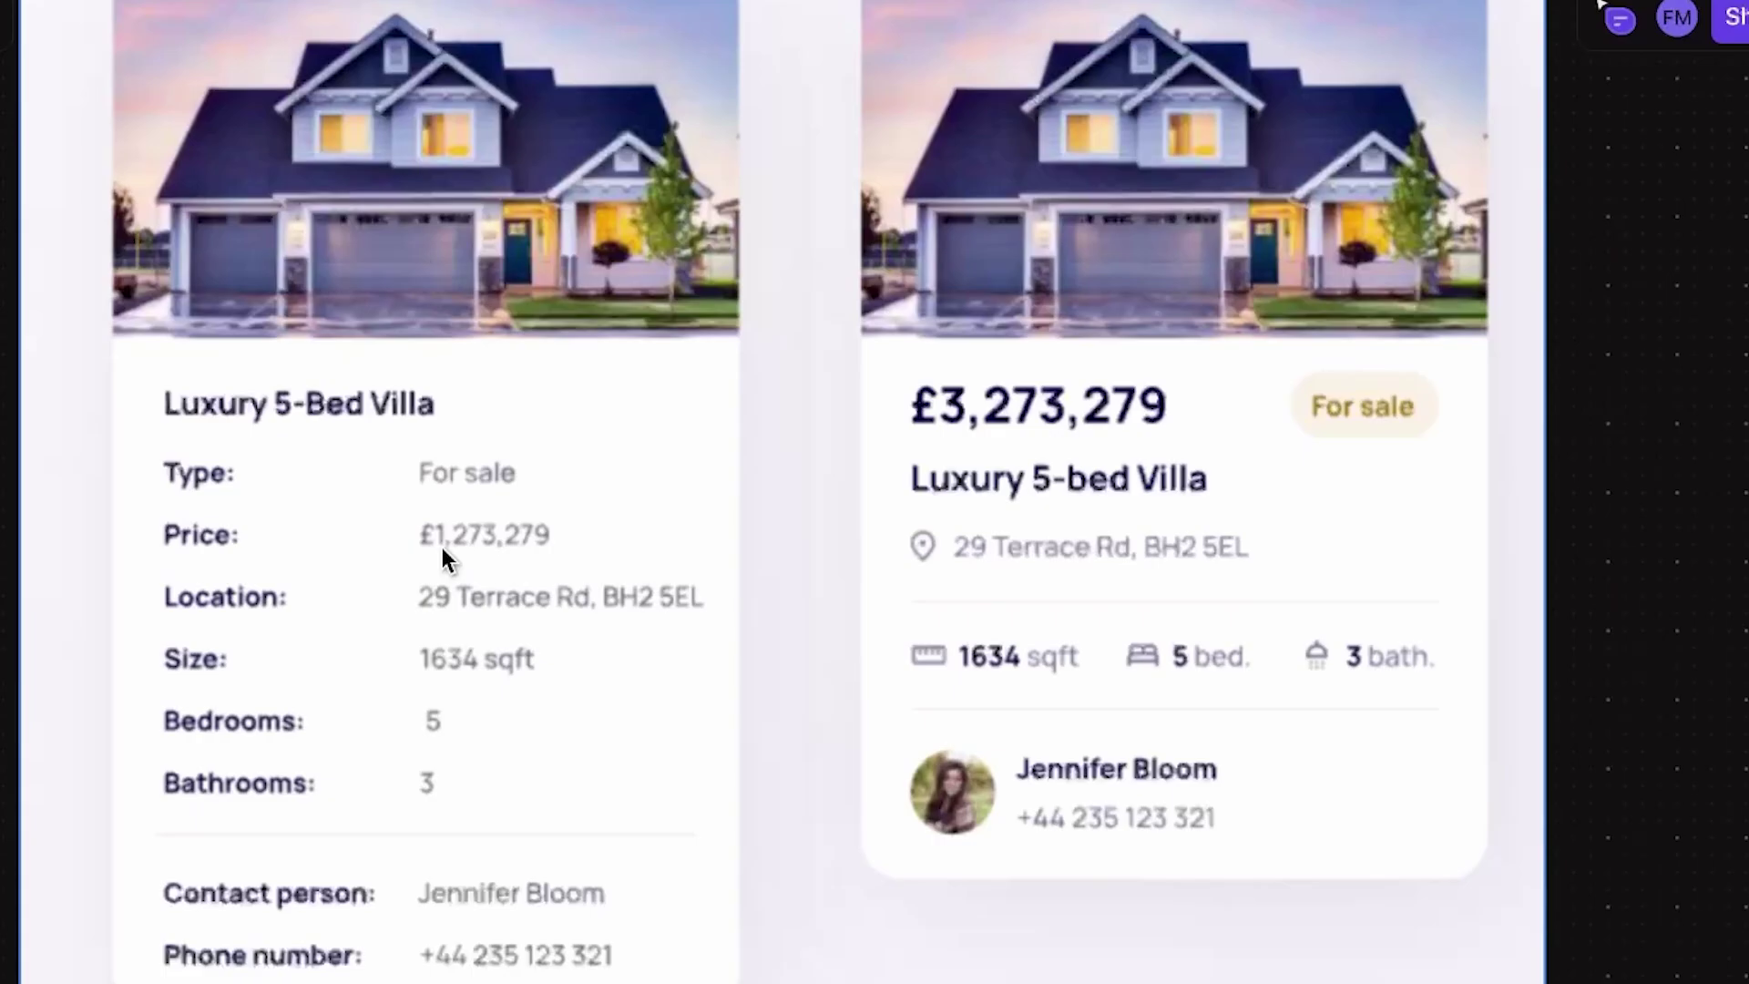
scroll(703, 534, up, 4)
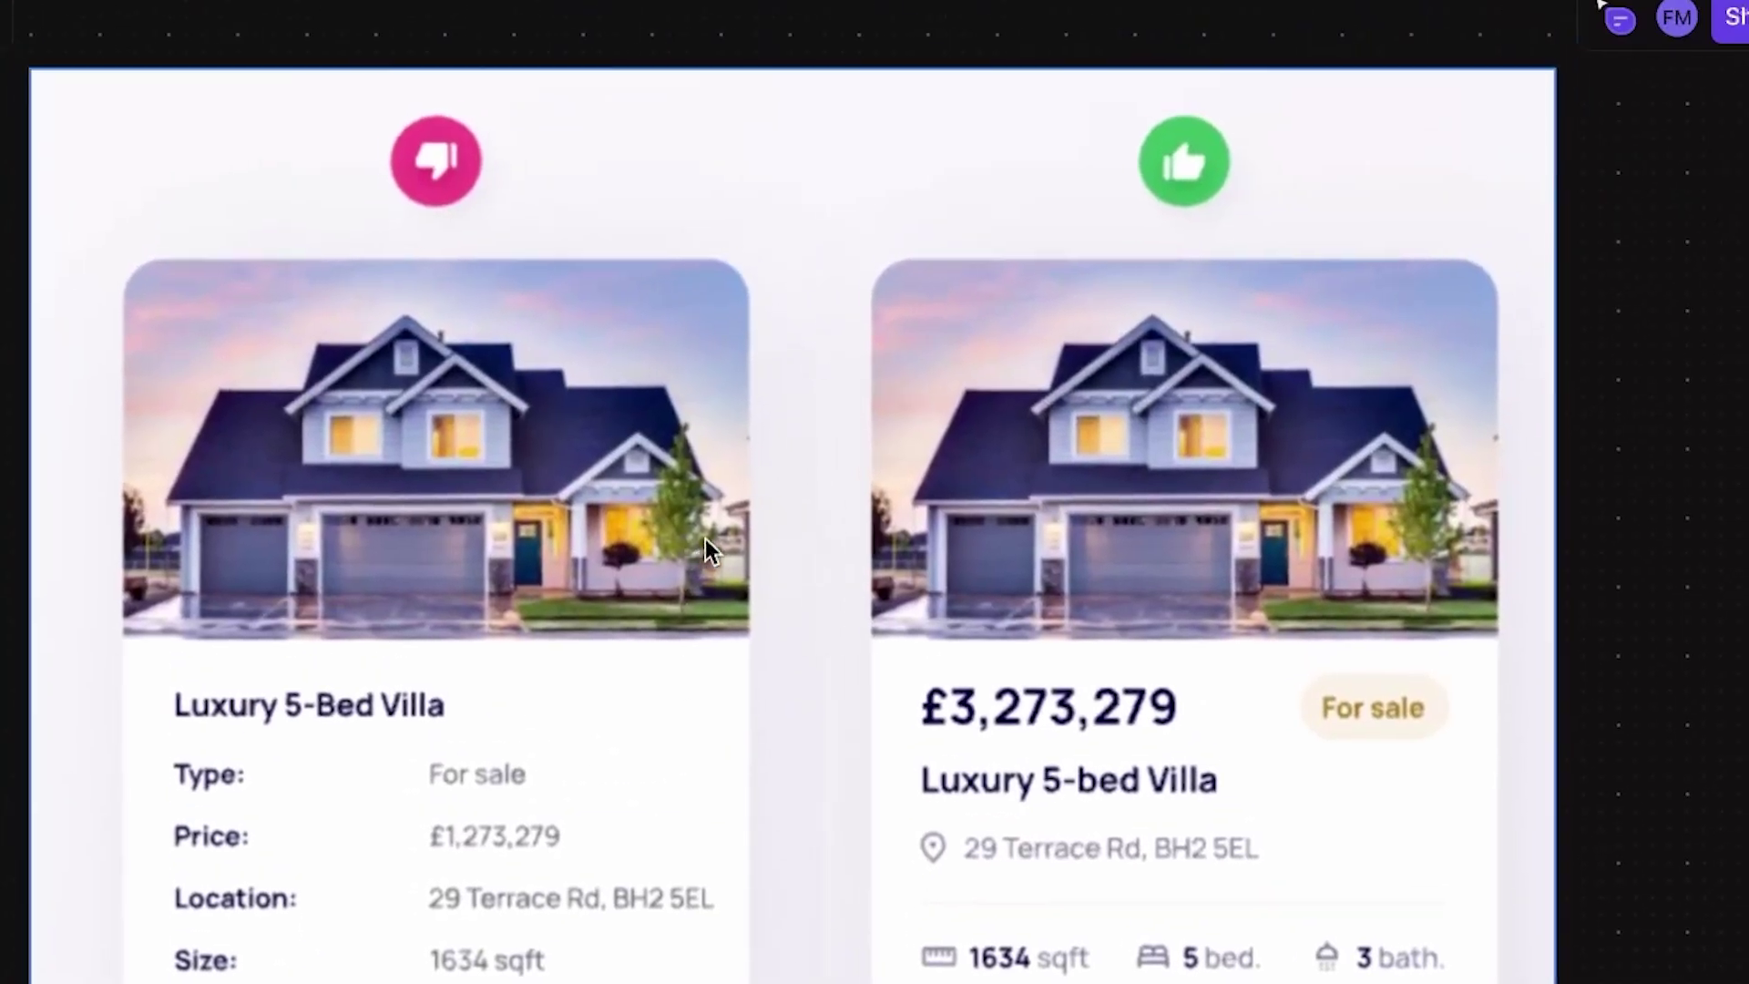
scroll(1140, 549, down, 3)
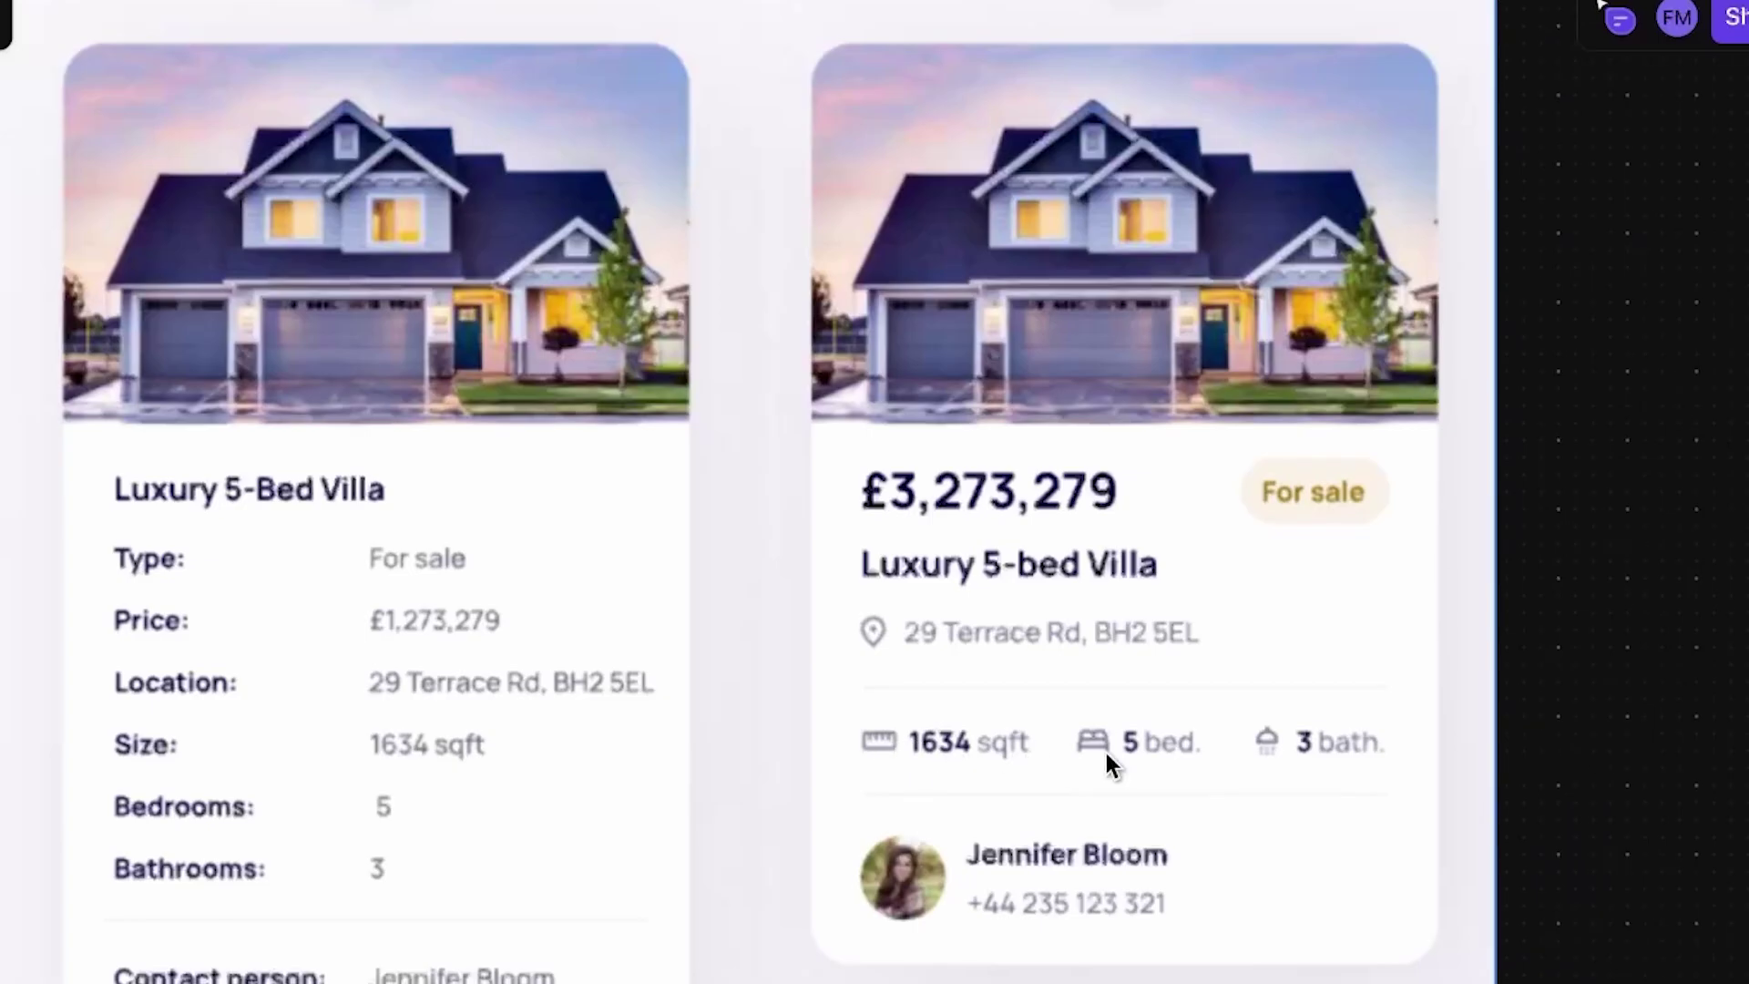
scroll(1106, 753, down, 10)
scroll(1106, 752, right, 10)
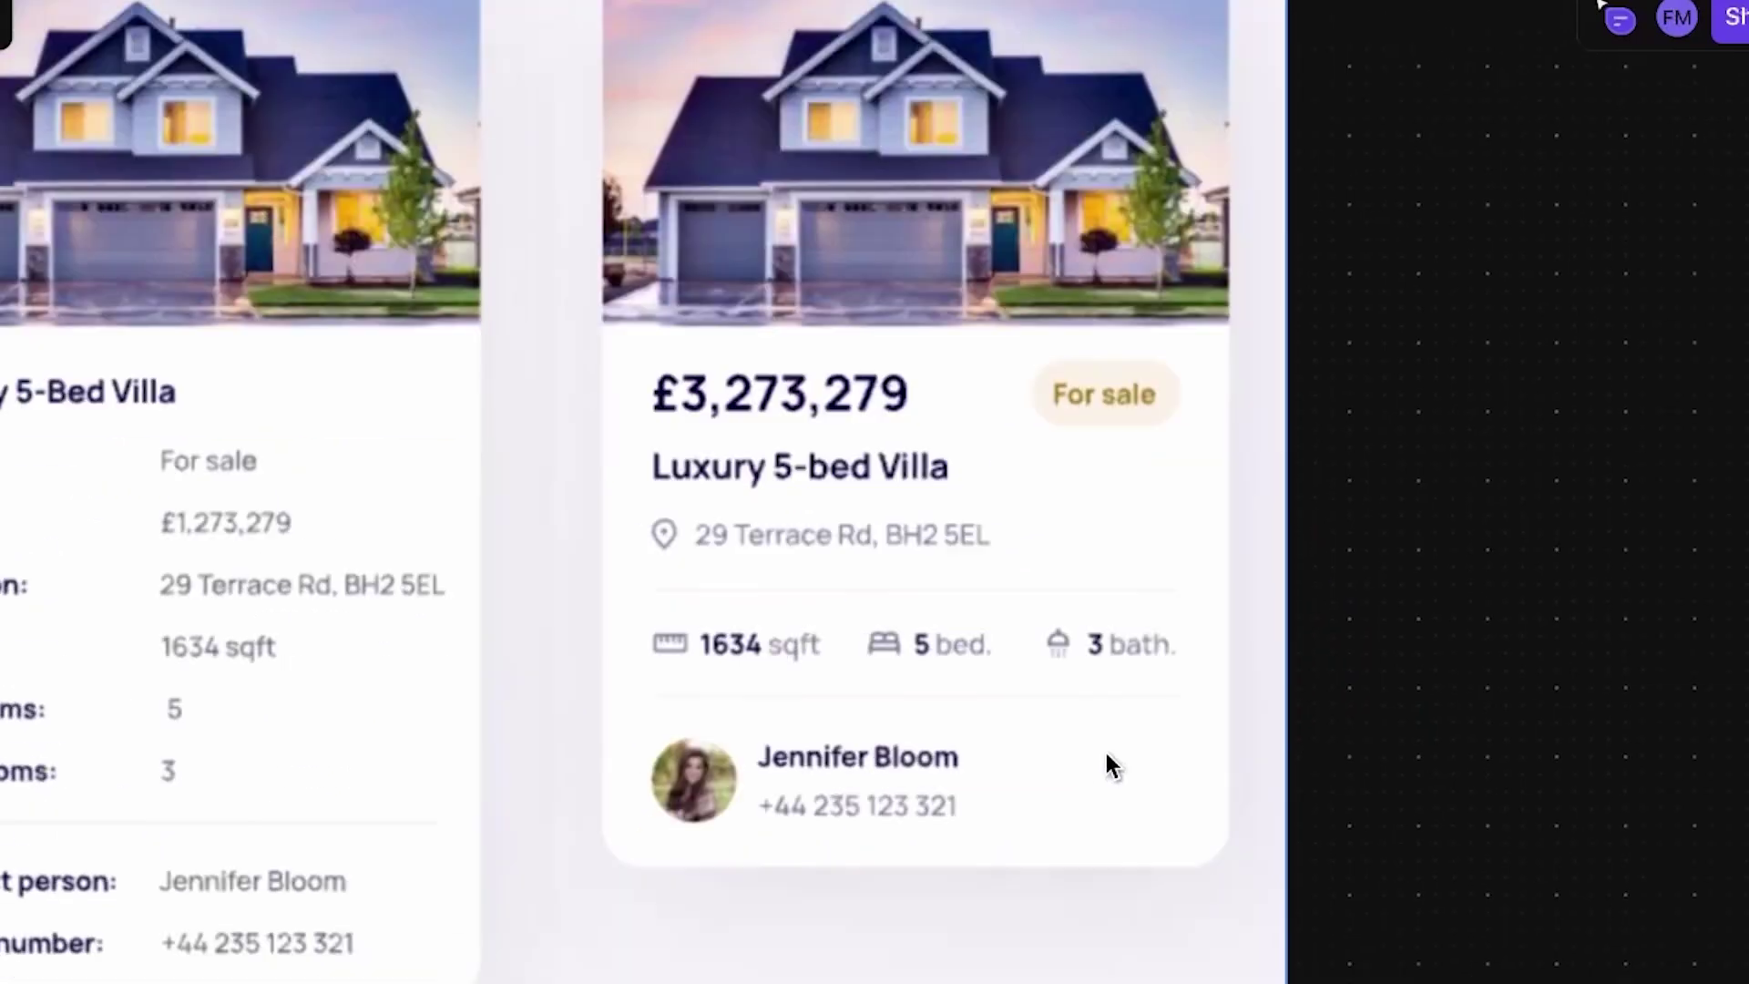
Pan to the Highlight Your Best Plan pricing cards, then back to the principles map
scroll(1106, 753, right, 12)
scroll(1106, 753, down, 6)
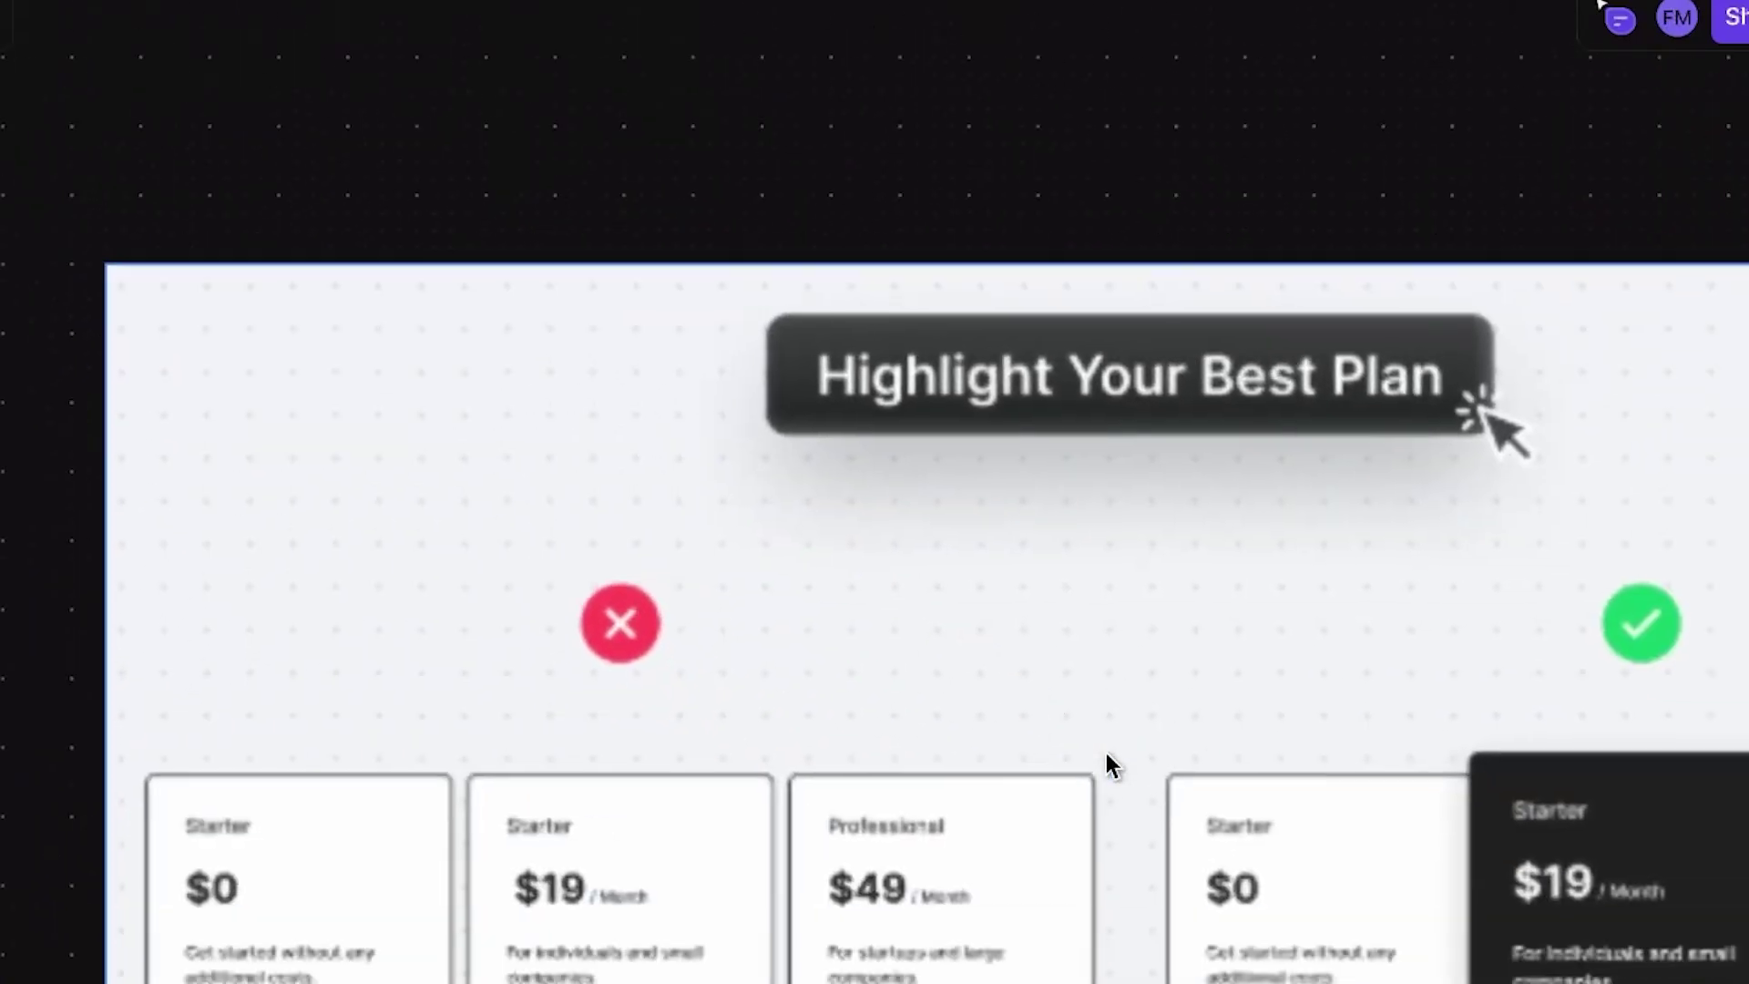
scroll(1106, 753, down, 2)
scroll(1106, 752, right, 1)
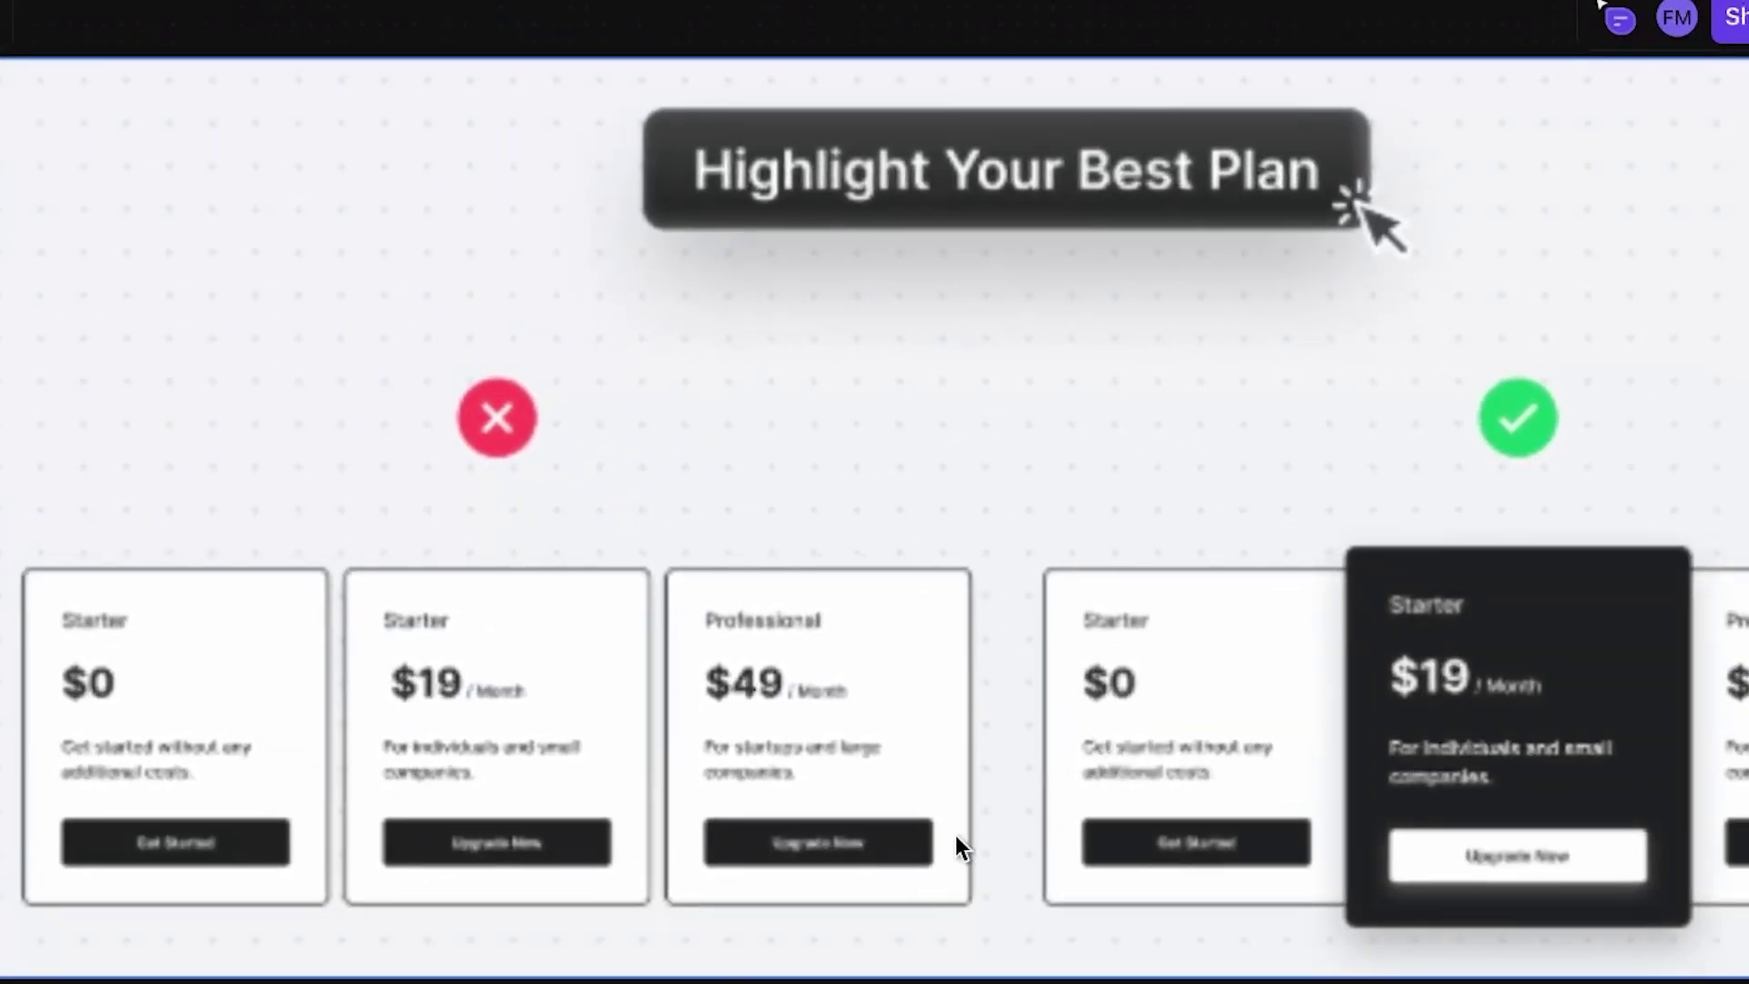
scroll(1077, 437, down, 5)
scroll(1077, 437, right, 6)
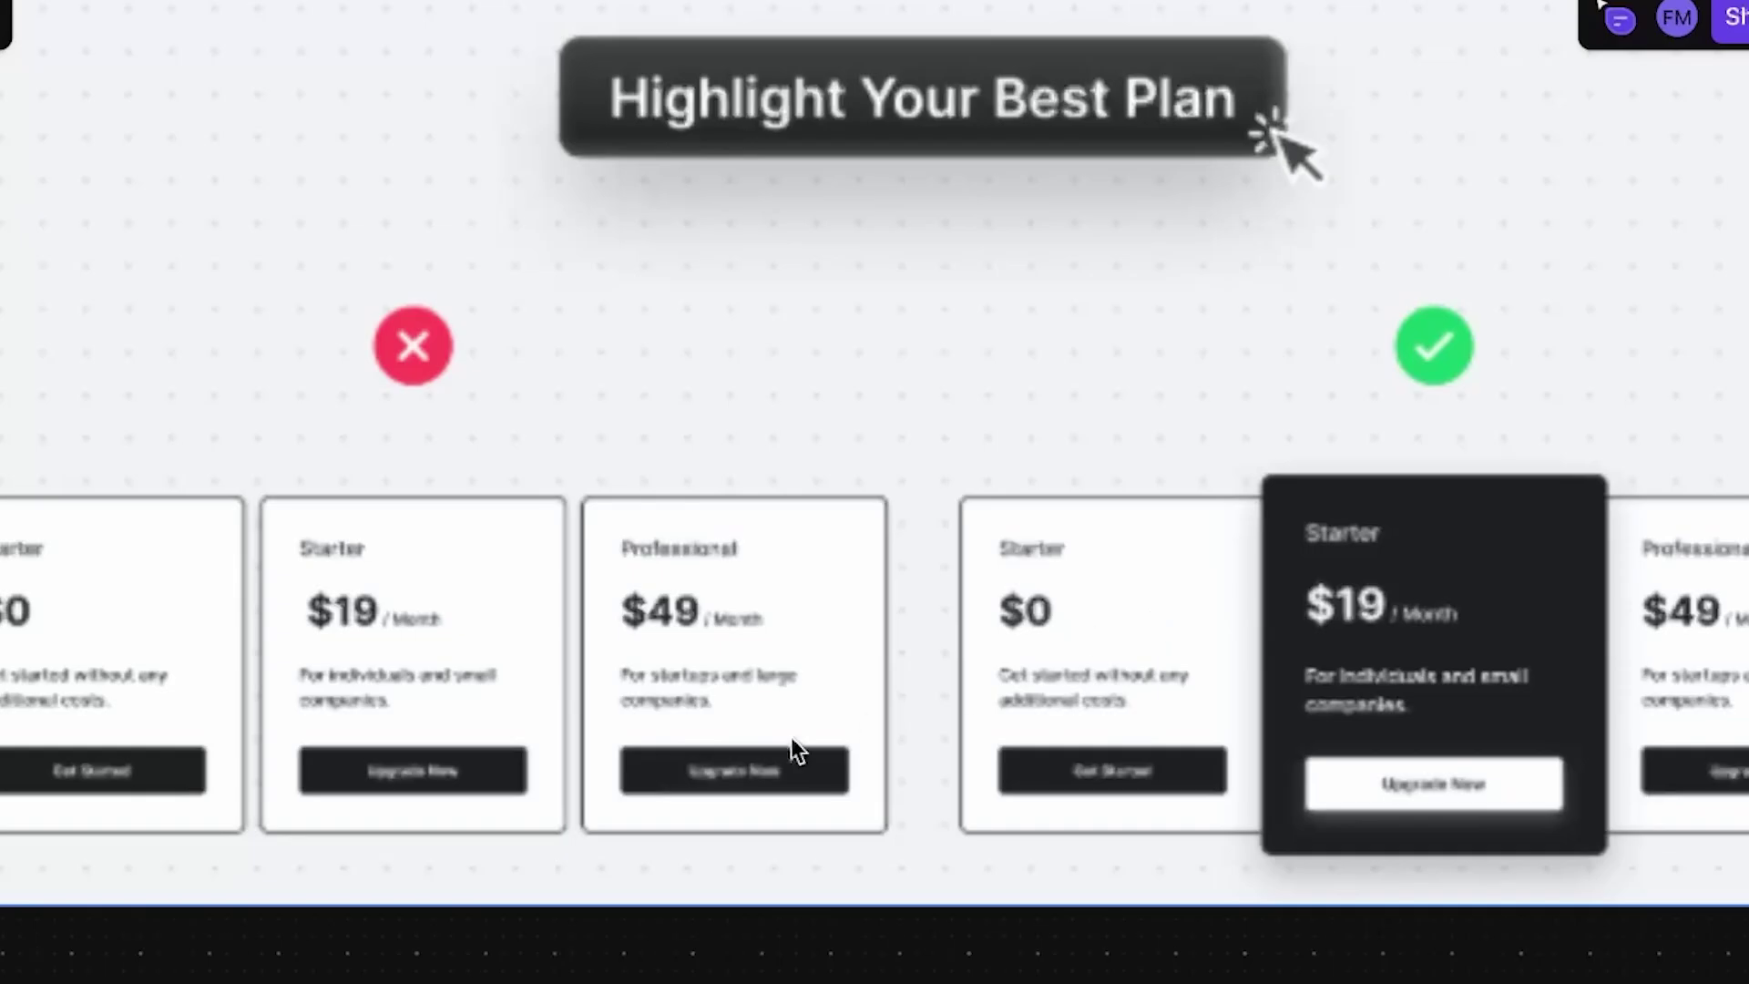
scroll(547, 720, up, 1)
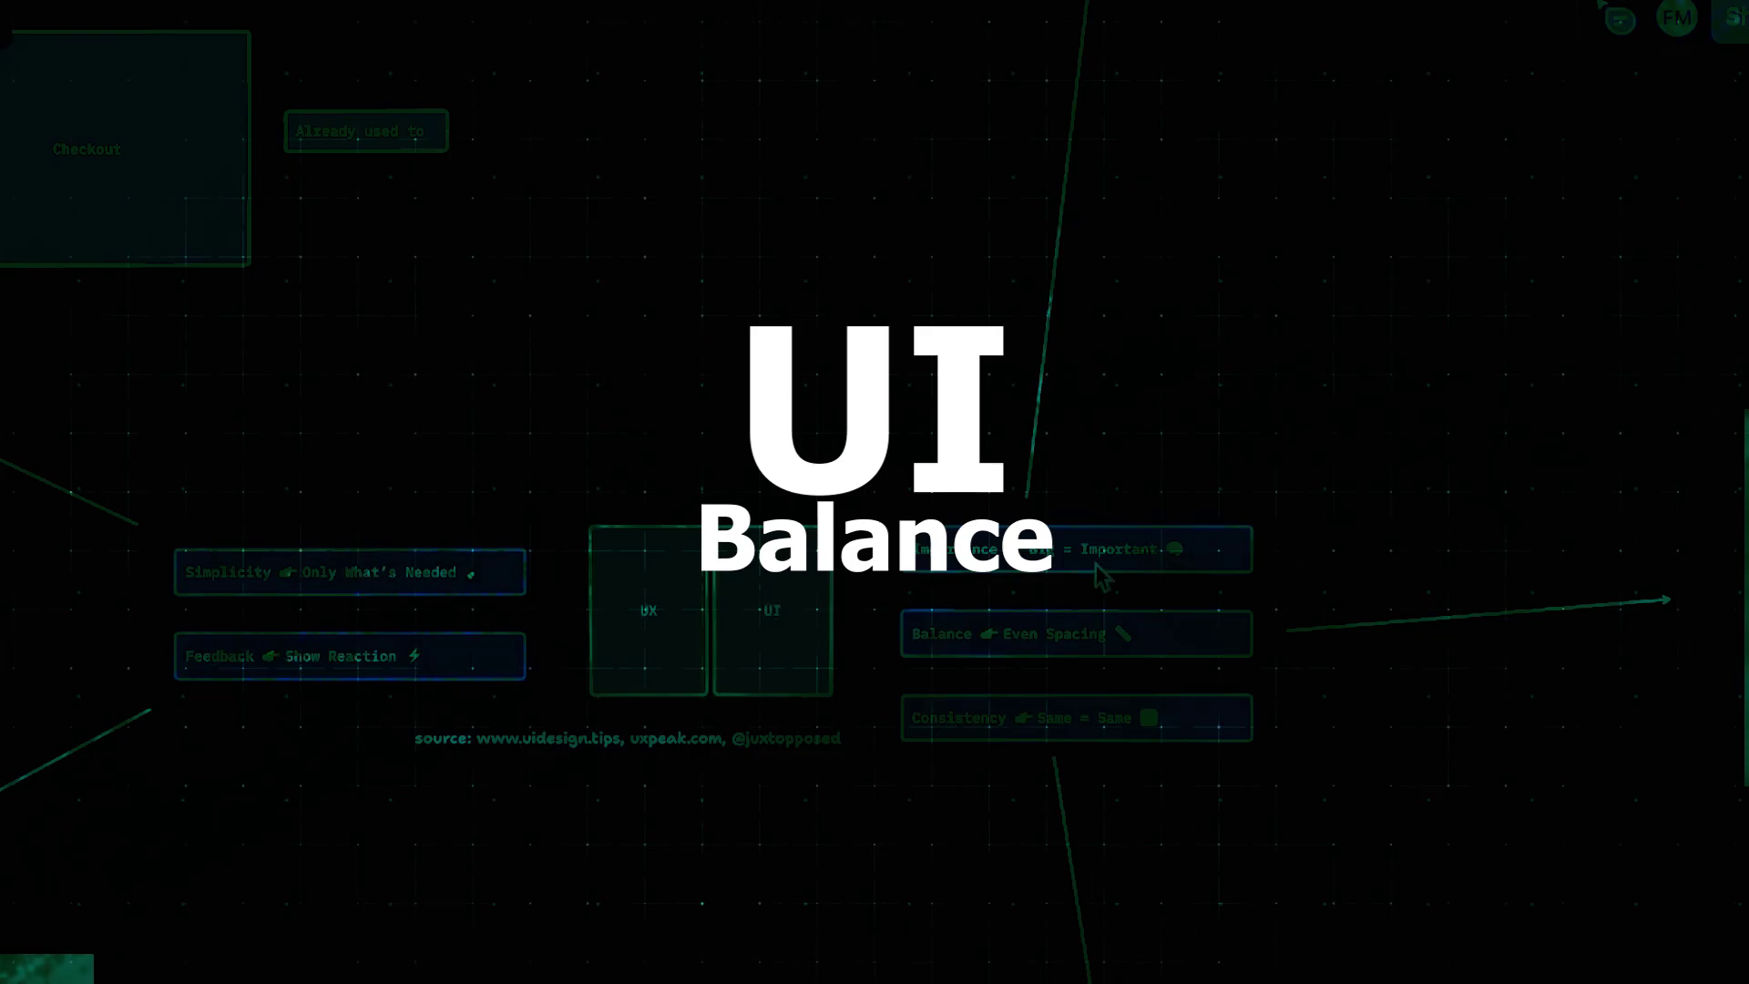
Scroll to the loading-state skeleton frame and step between neighbouring frames with the arrow keys
scroll(1078, 621, up, 5)
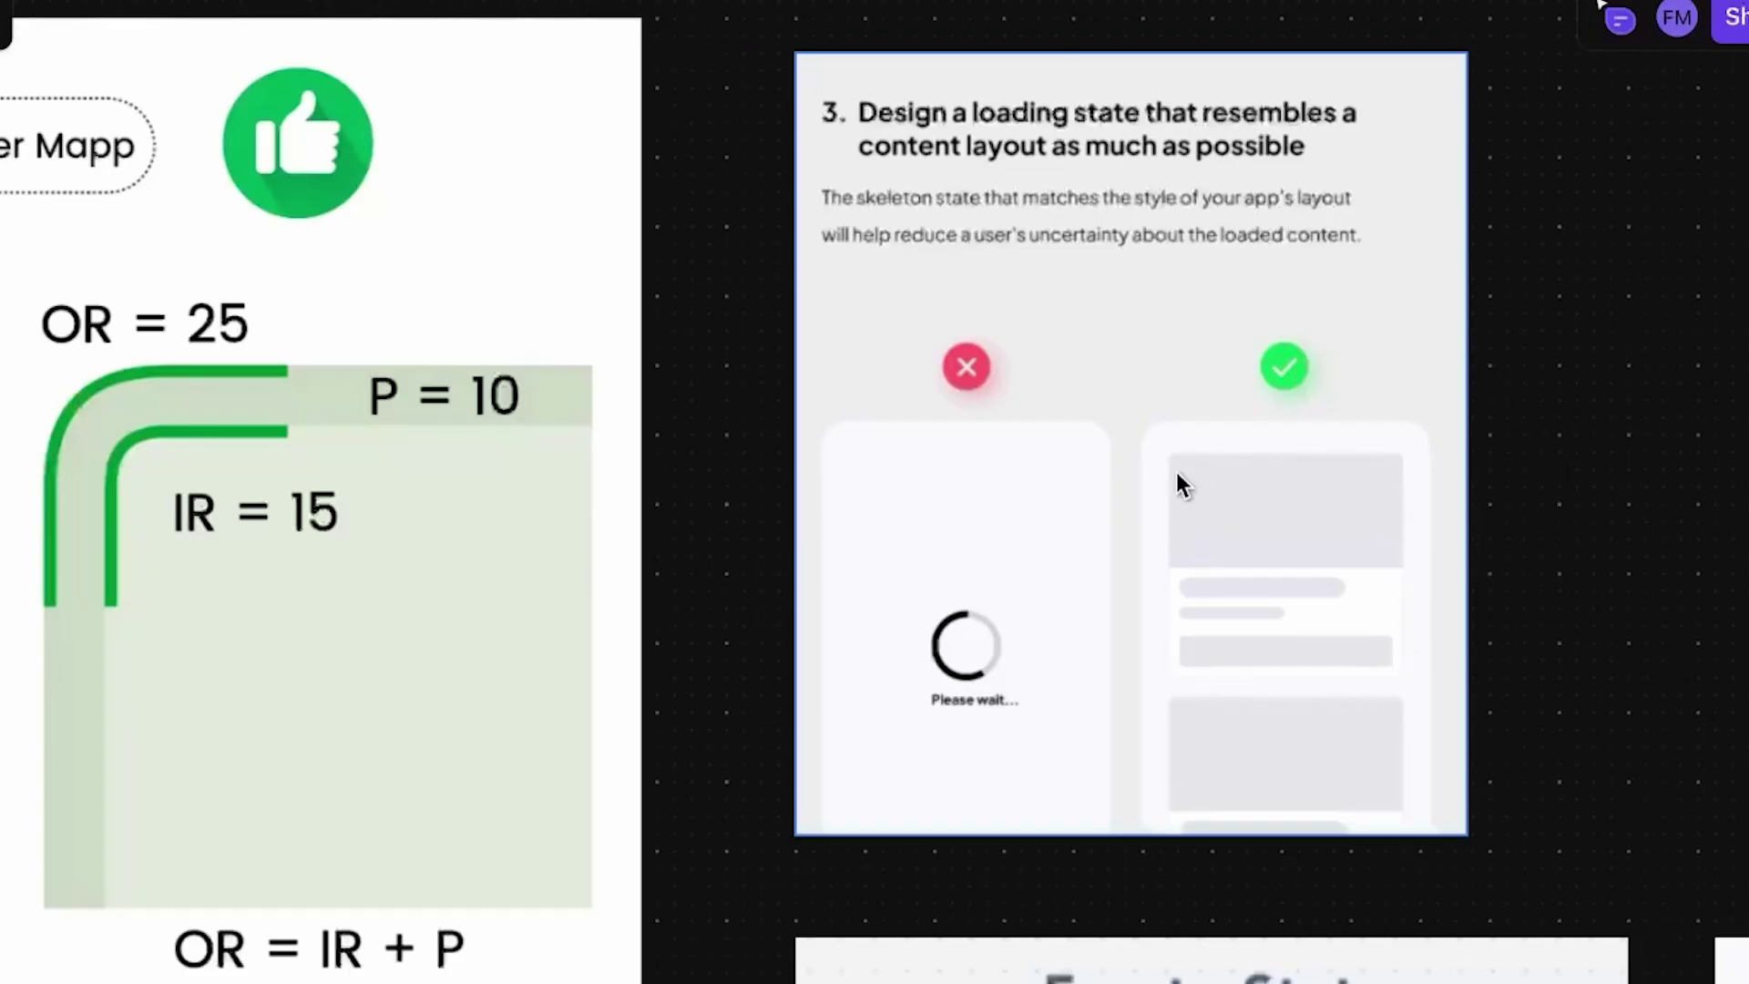
scroll(1177, 472, up, 1)
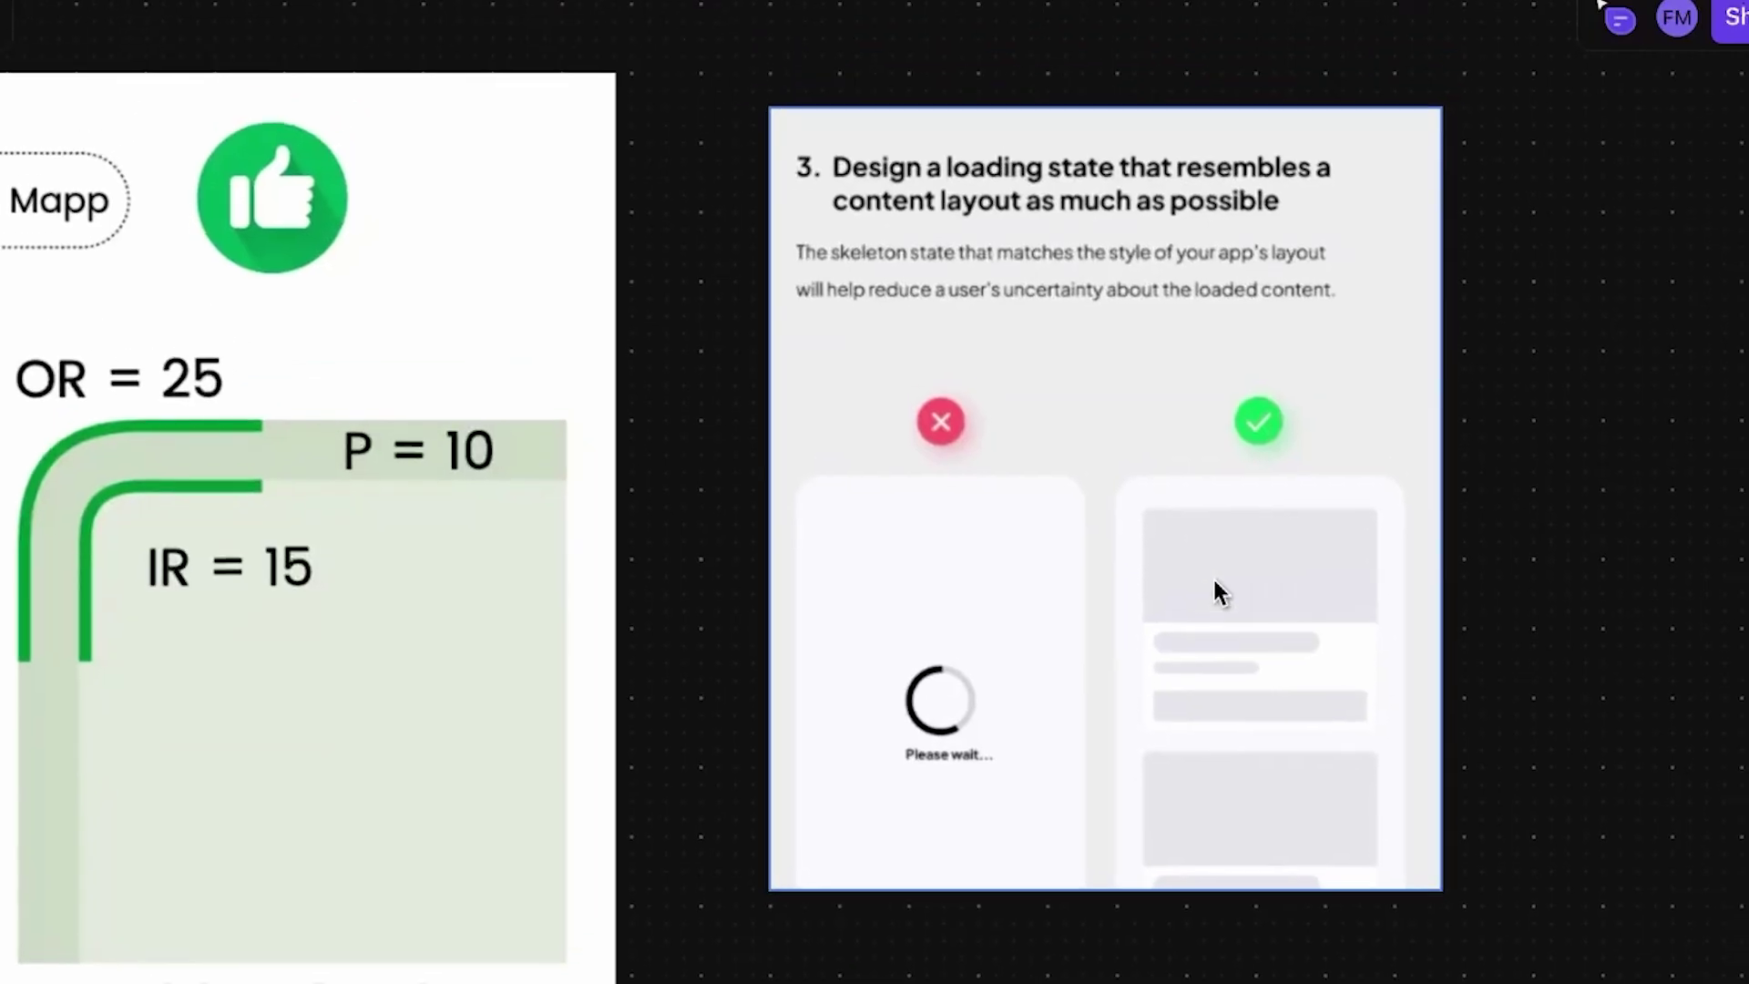
scroll(1219, 590, up, 1)
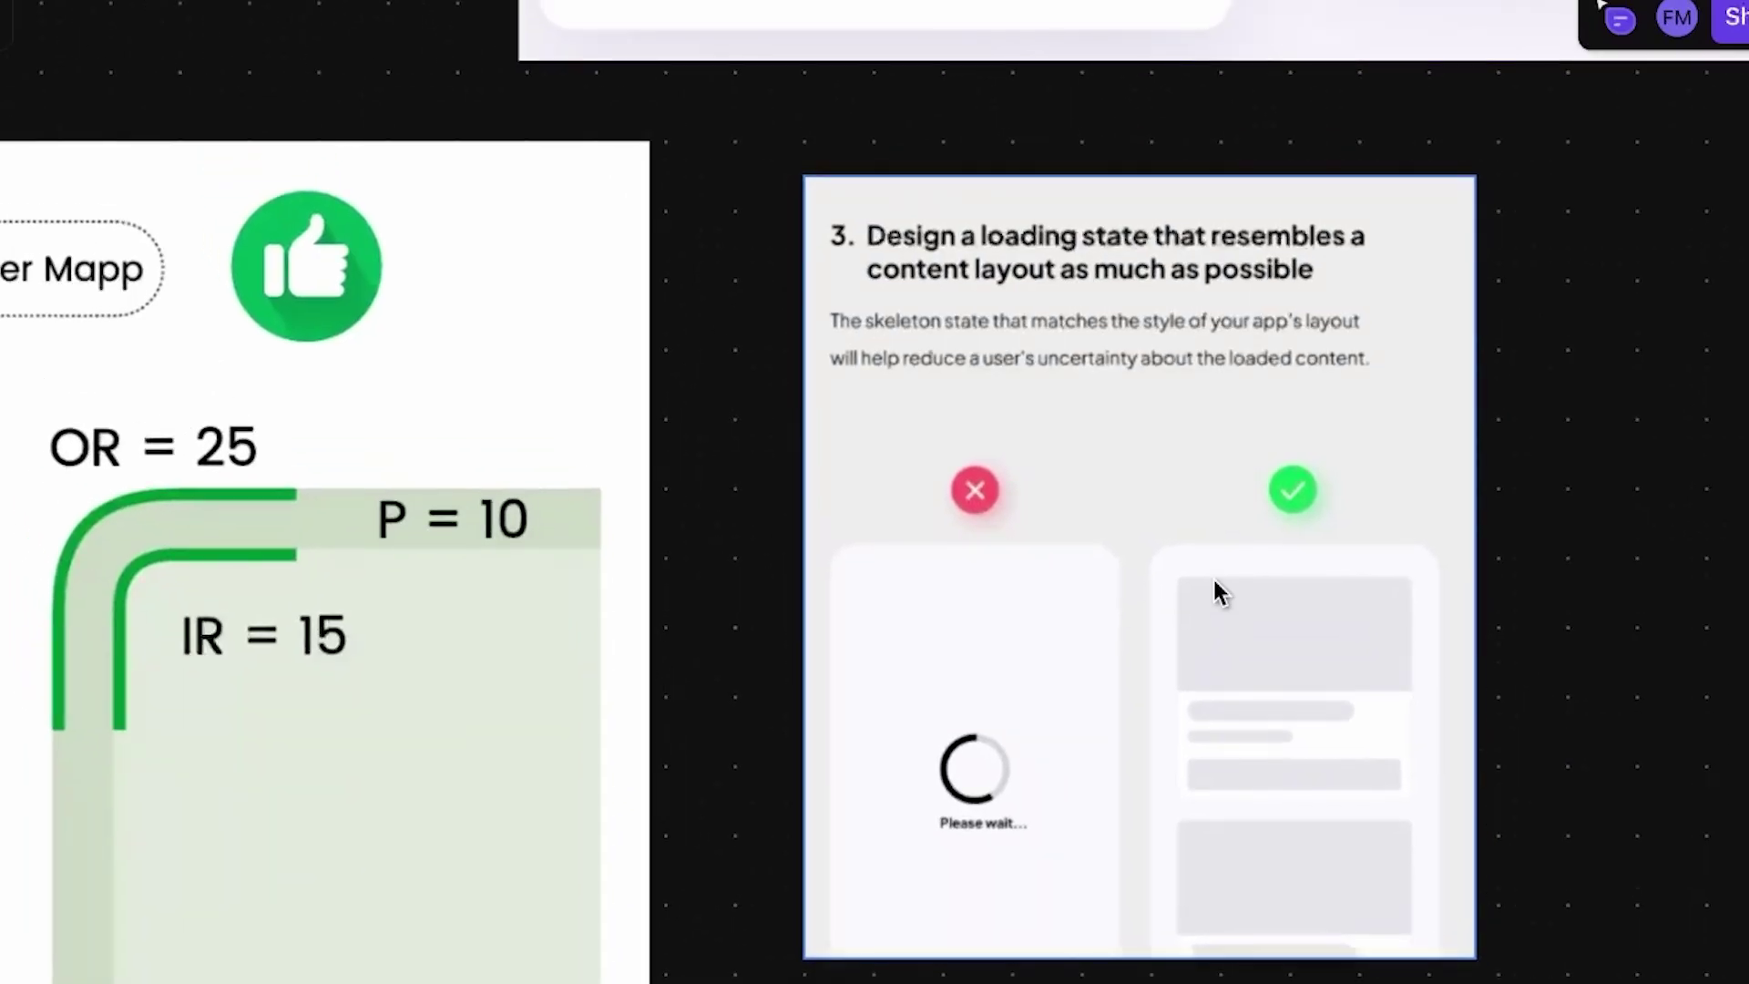
key(Right)
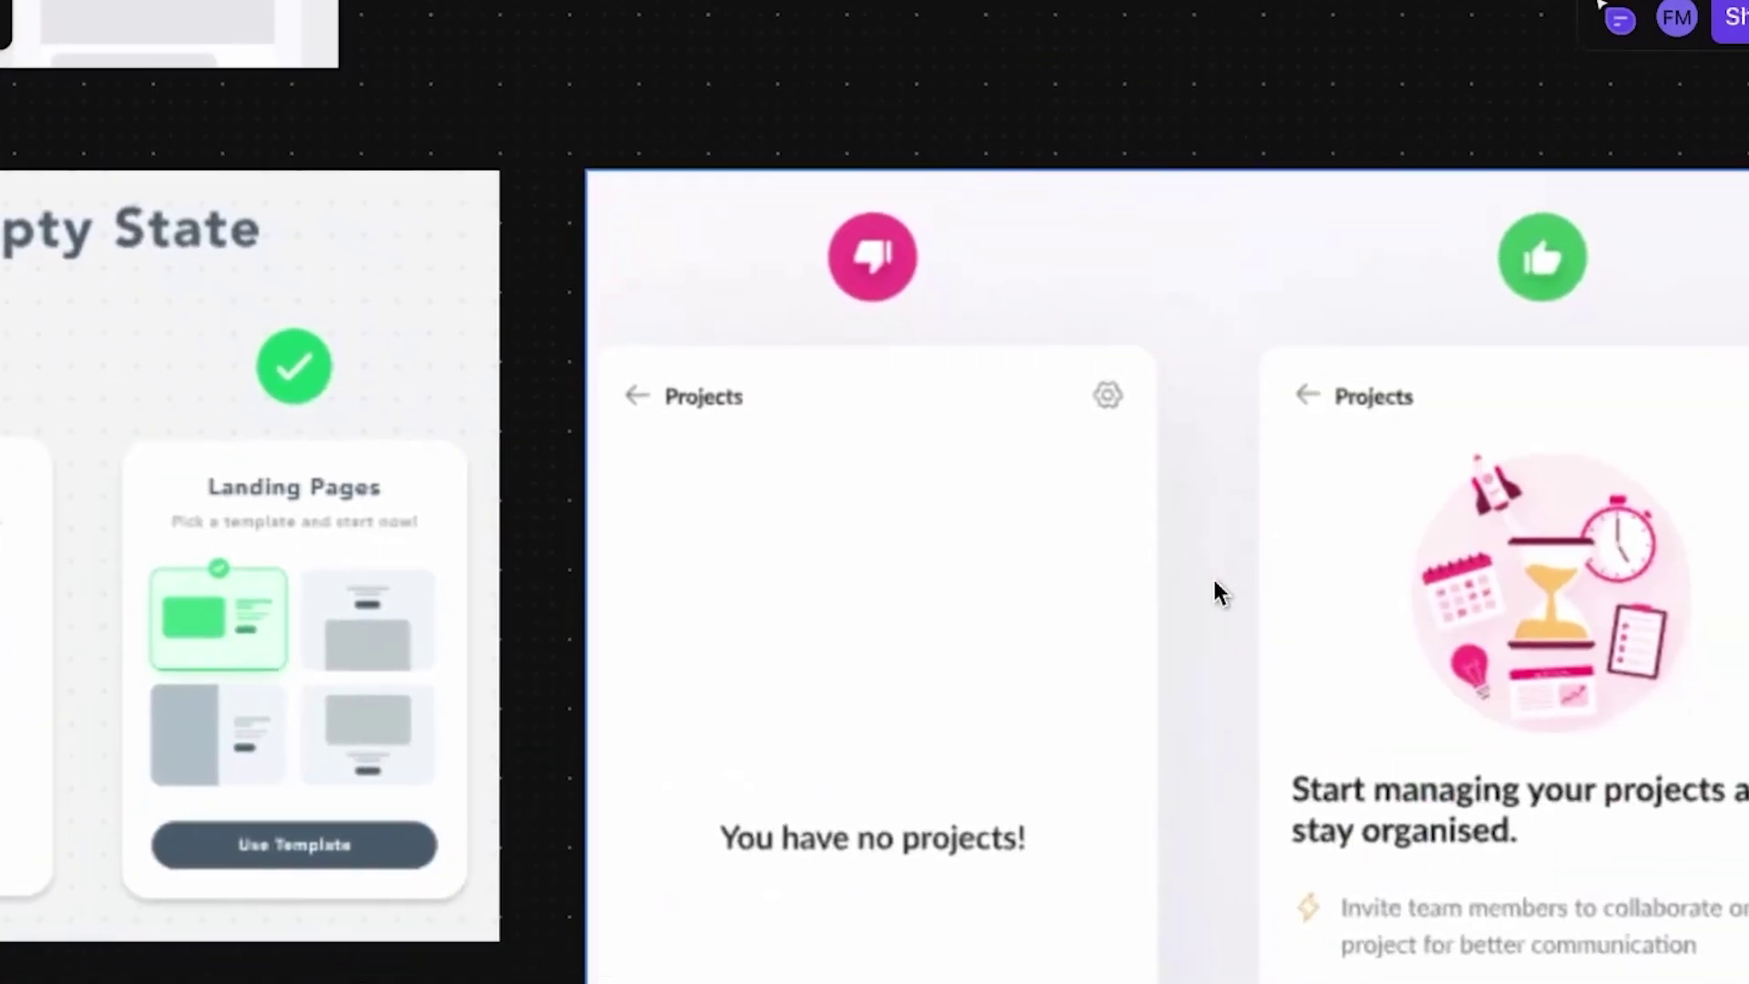
key(Left)
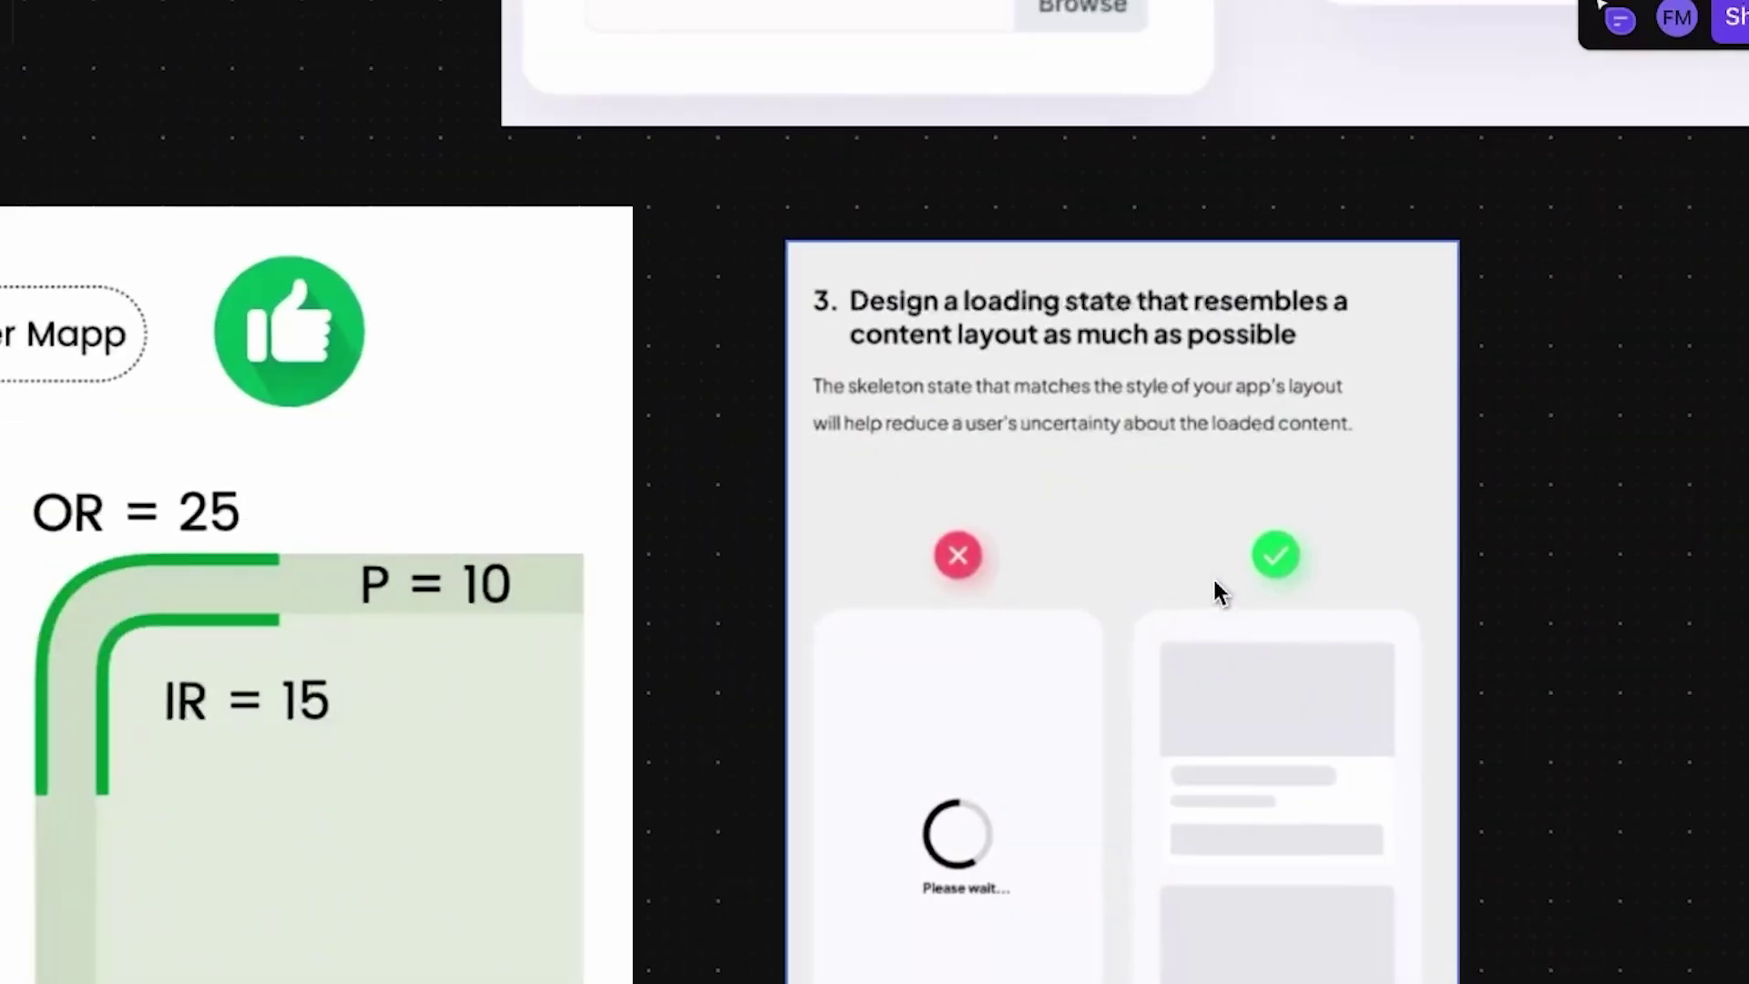
key(Left)
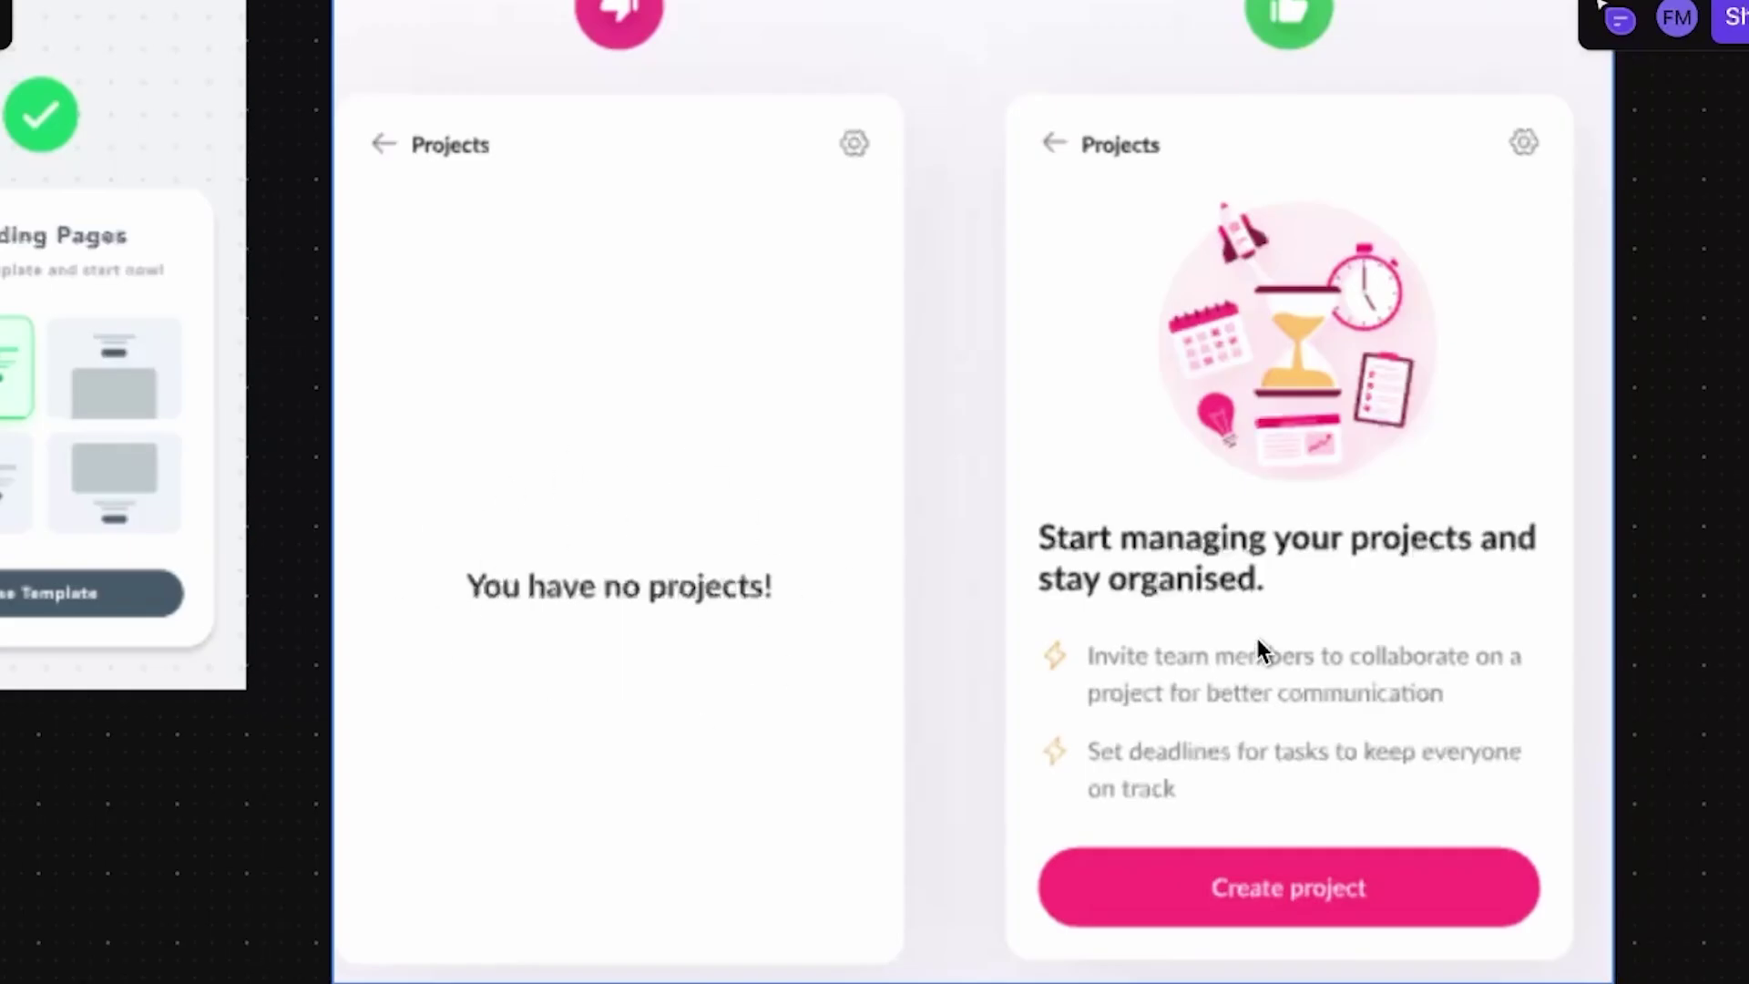
Pan across the Projects and Landing Pages empty states back to the Consistency card
scroll(1257, 637, up, 2)
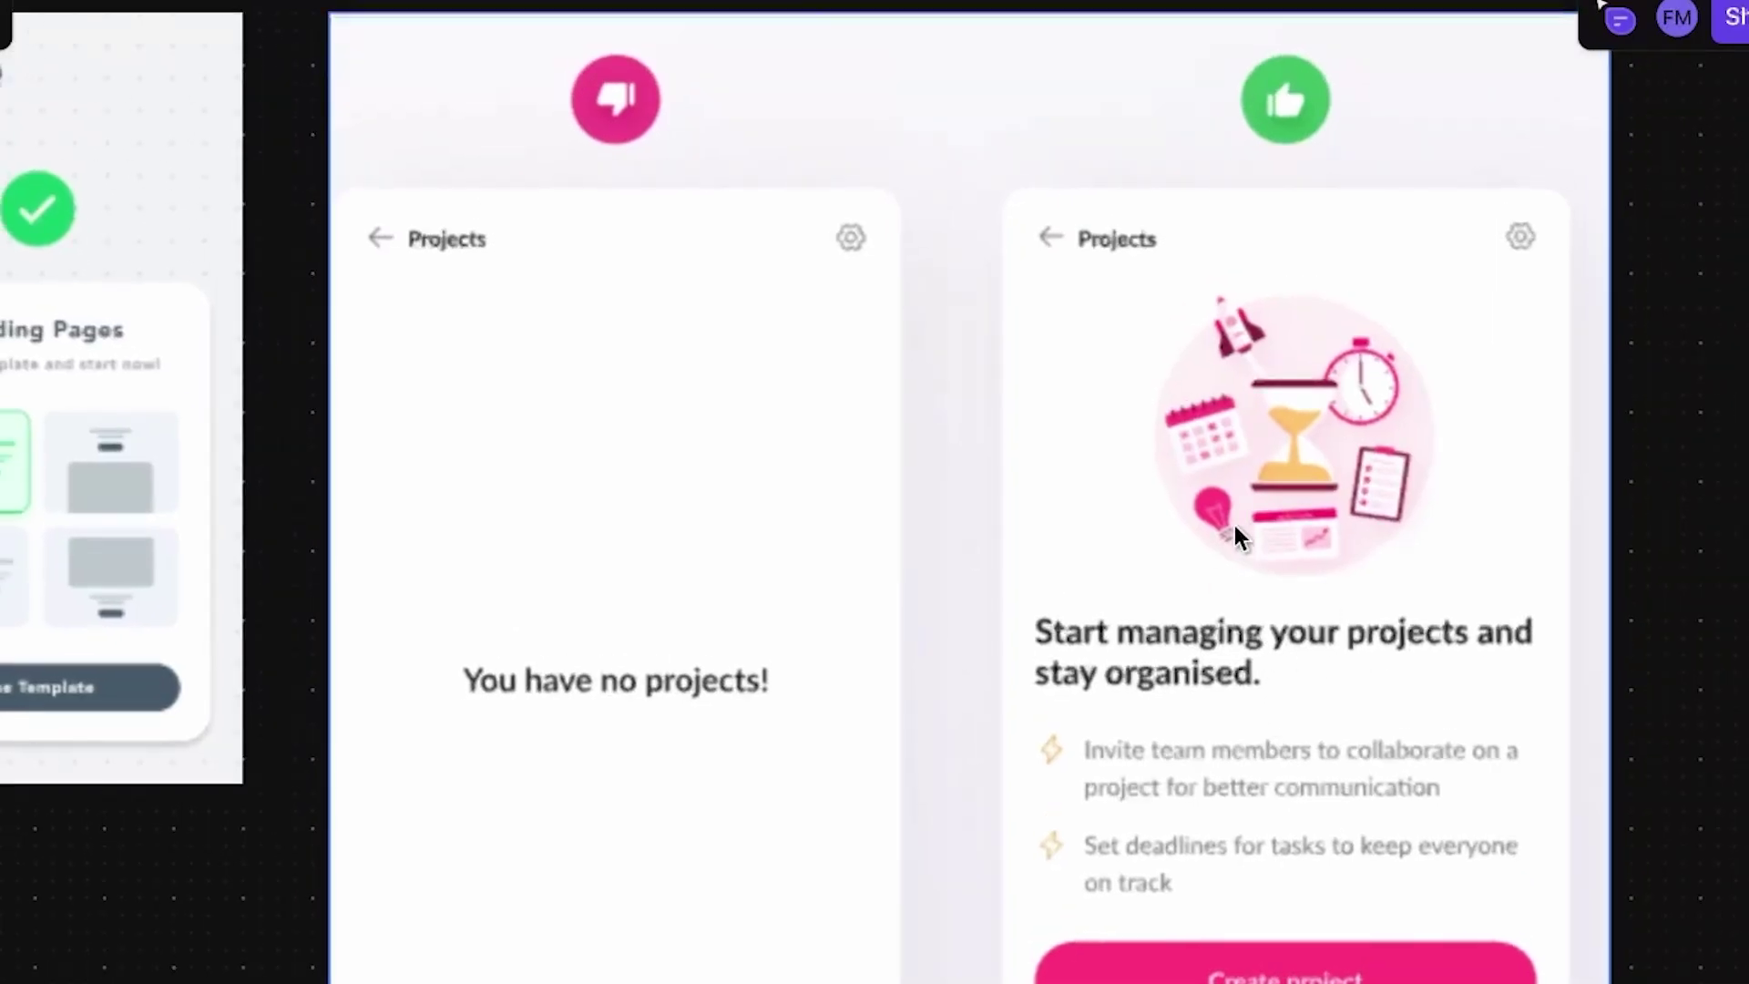
scroll(1233, 525, down, 5)
scroll(1402, 723, up, 2)
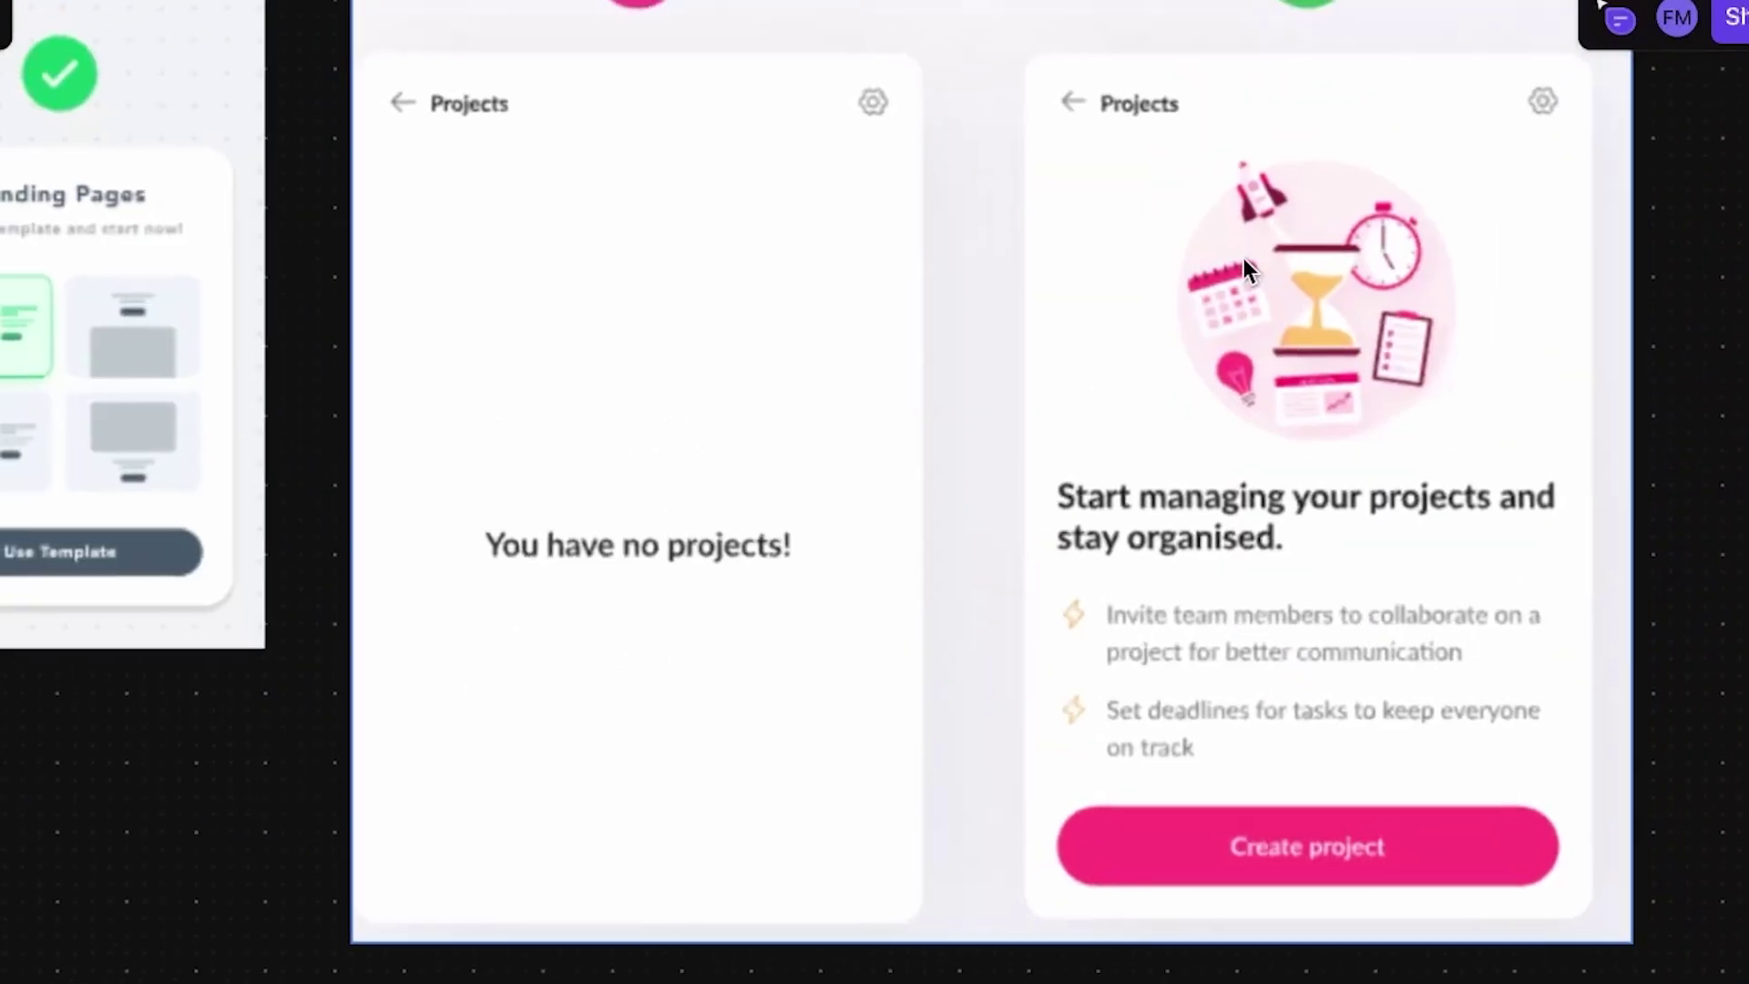
scroll(1248, 698, left, 10)
scroll(1248, 698, up, 3)
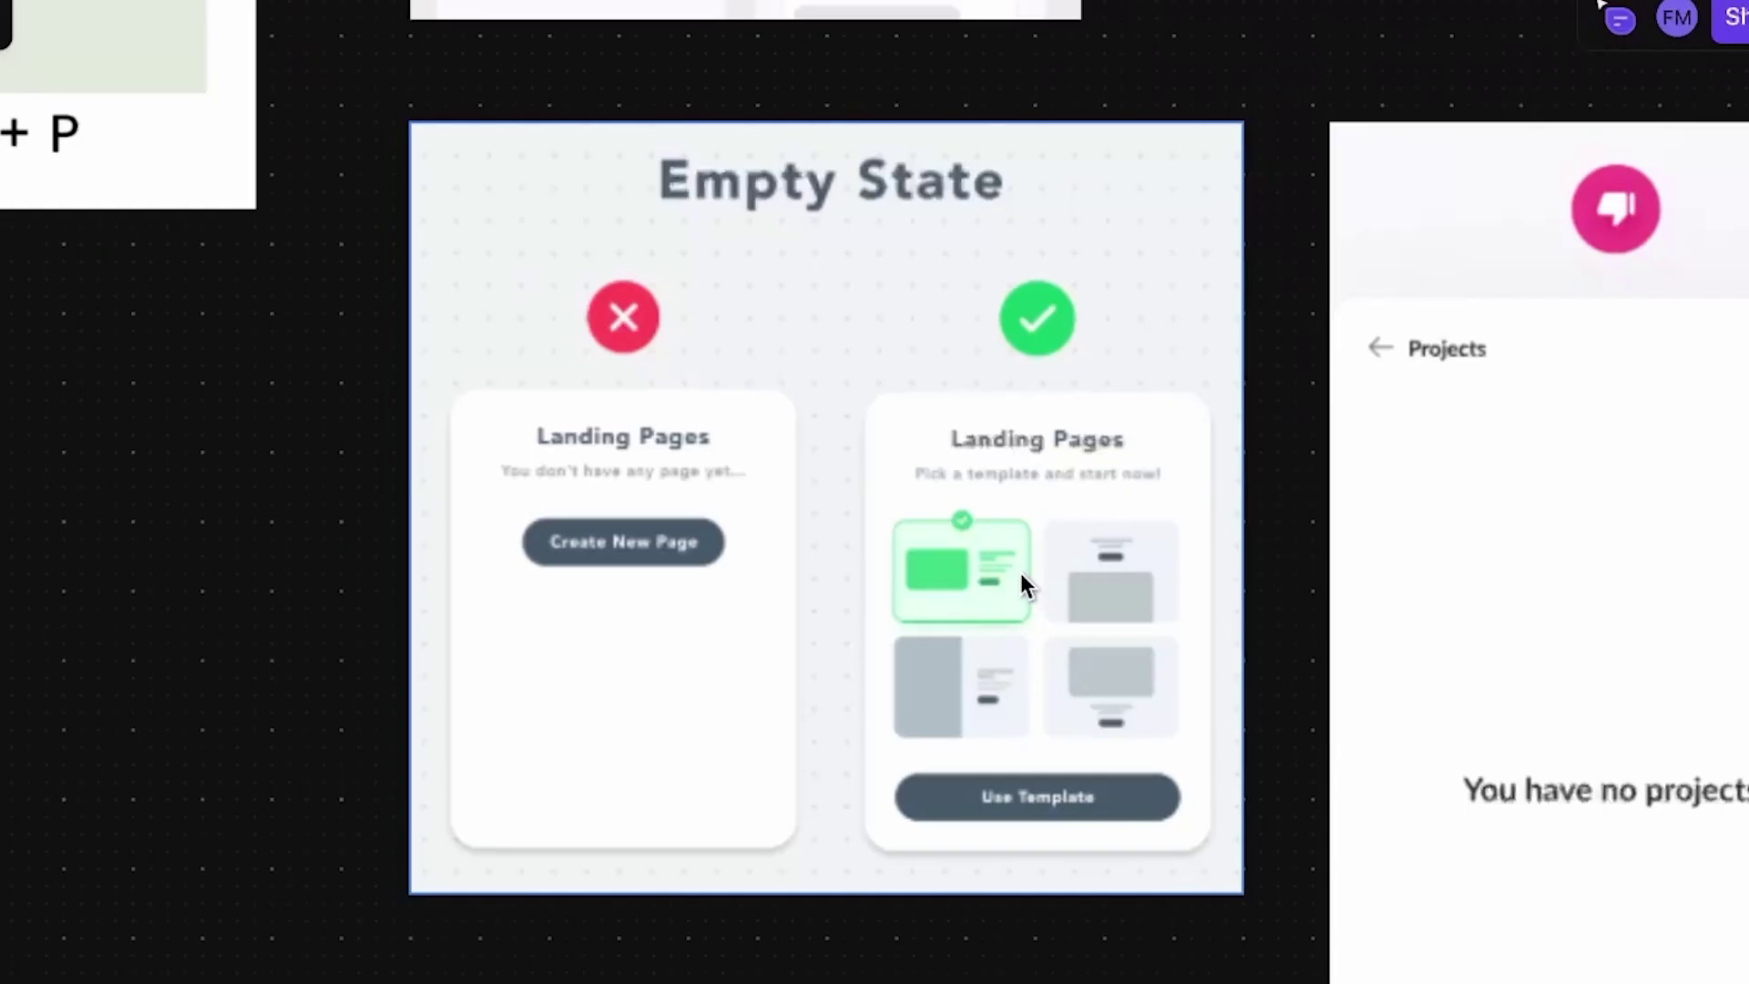
scroll(1058, 510, down, 3)
scroll(1059, 516, up, 1)
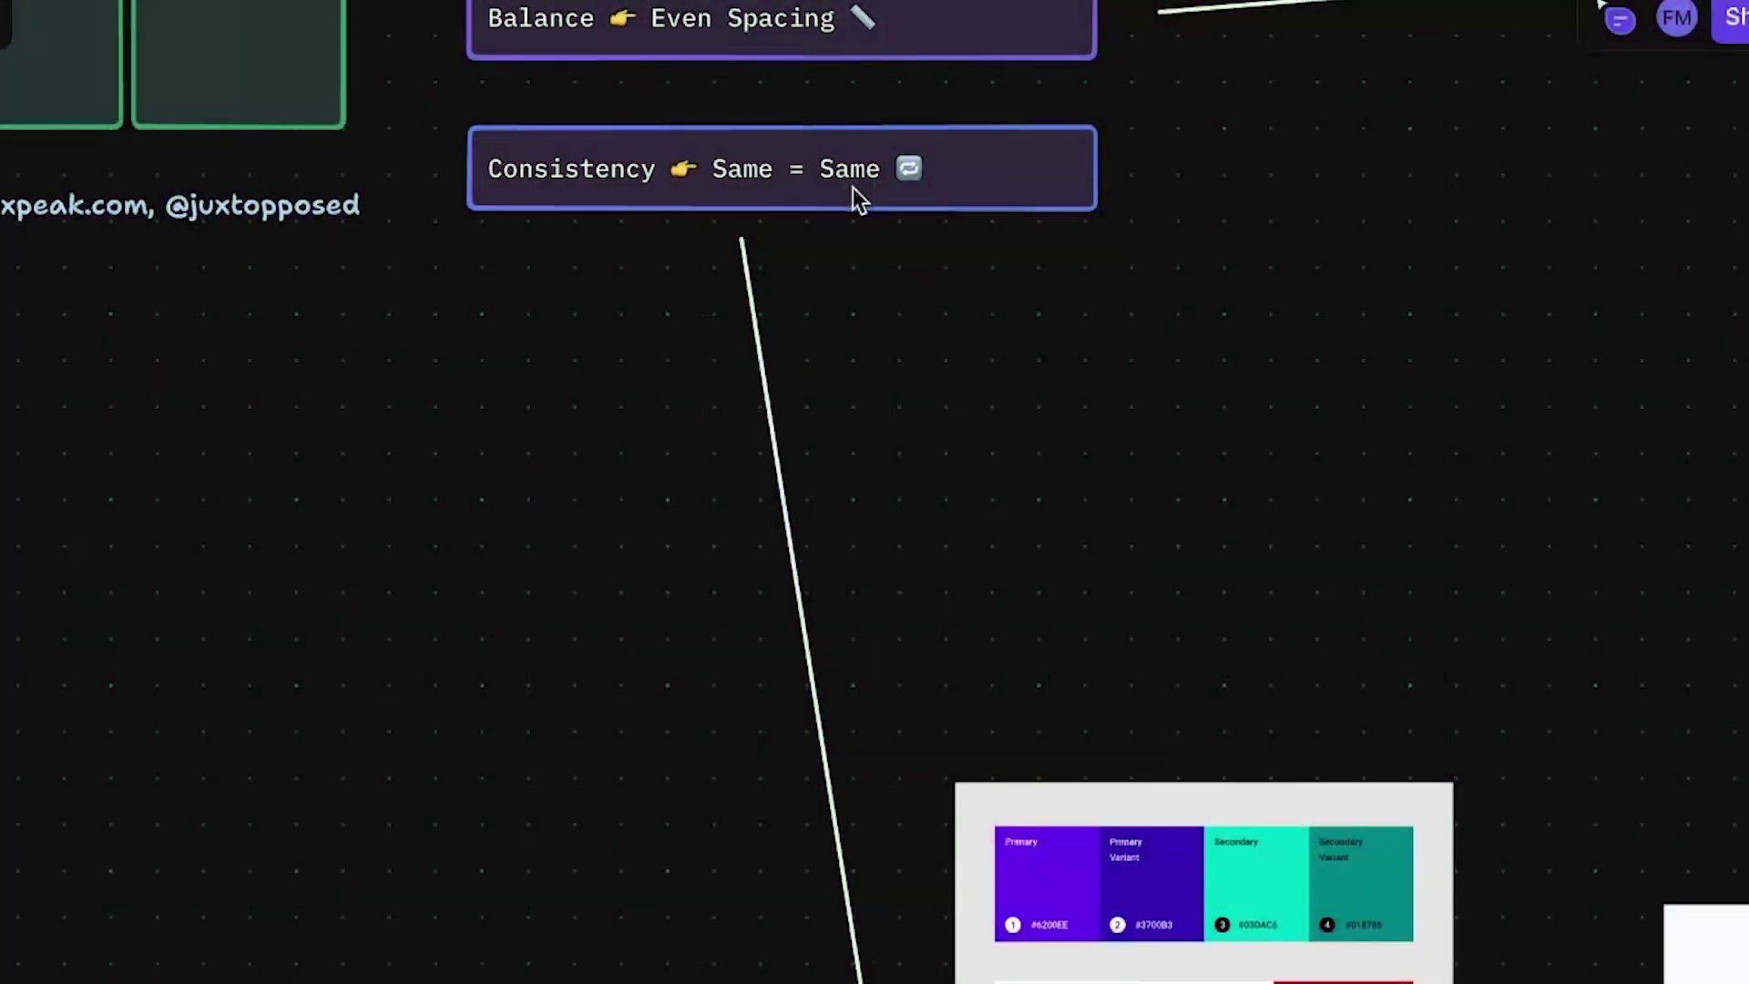
Scroll past the Consistency card and zoom into the Primary/Secondary colour palette
scroll(859, 198, down, 5)
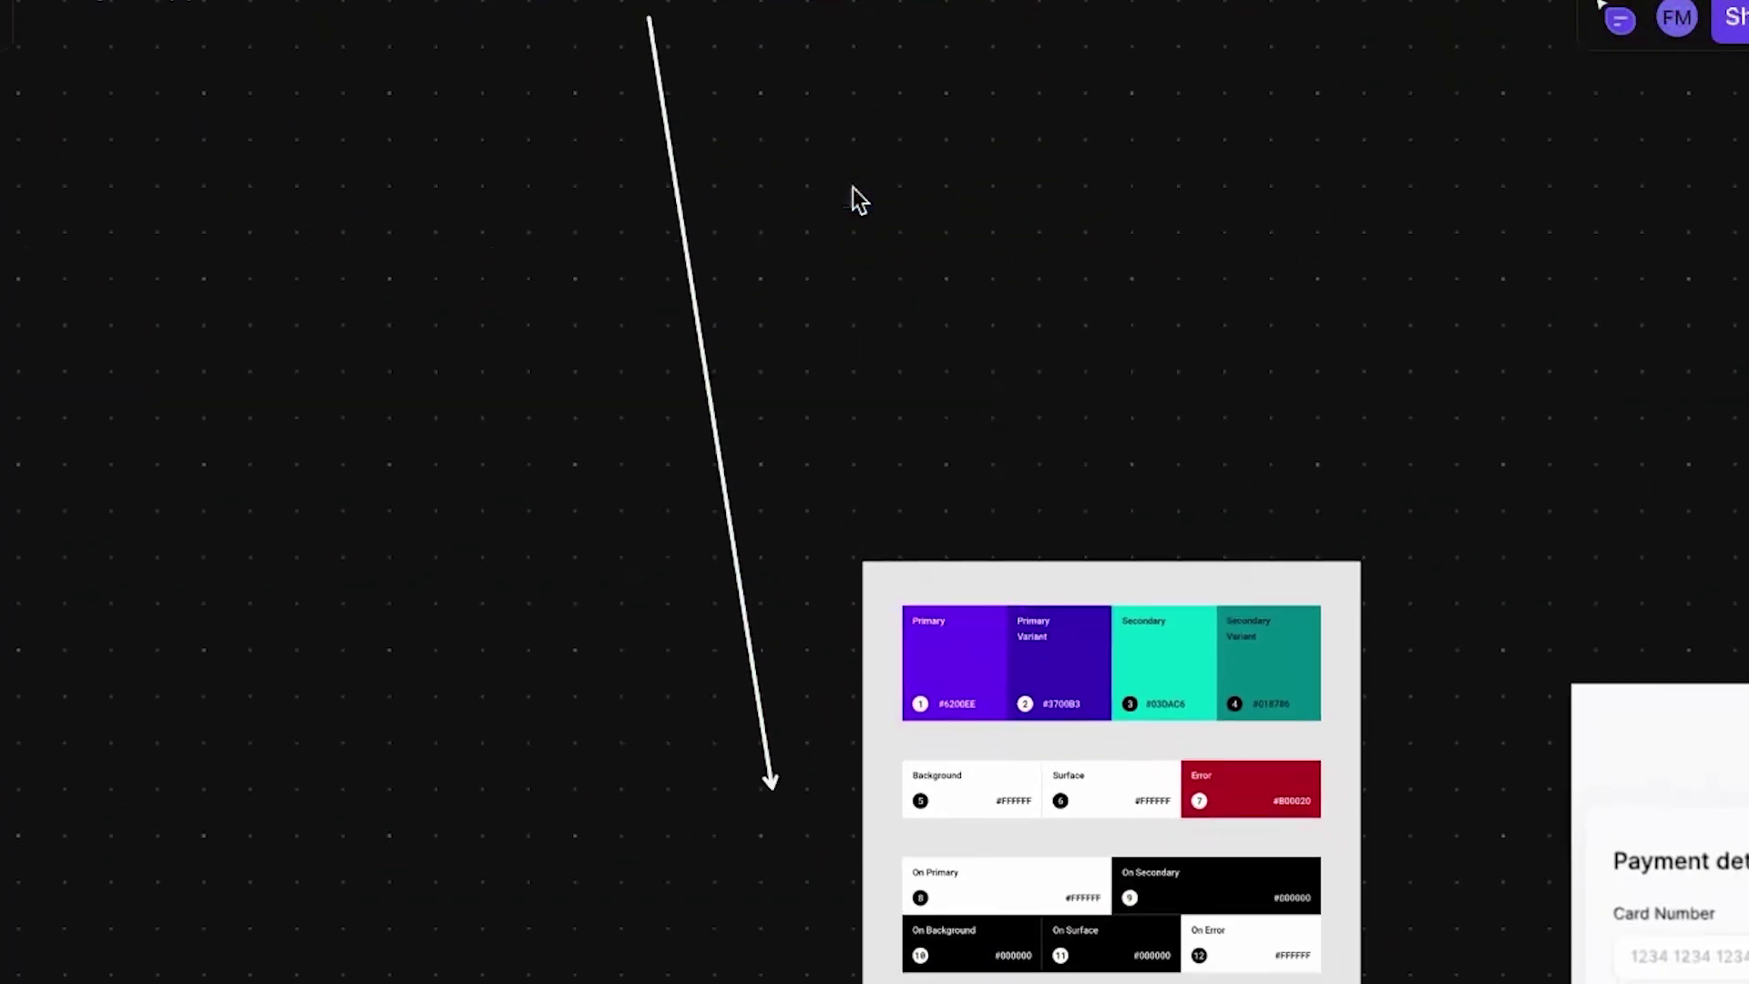
scroll(859, 200, down, 2)
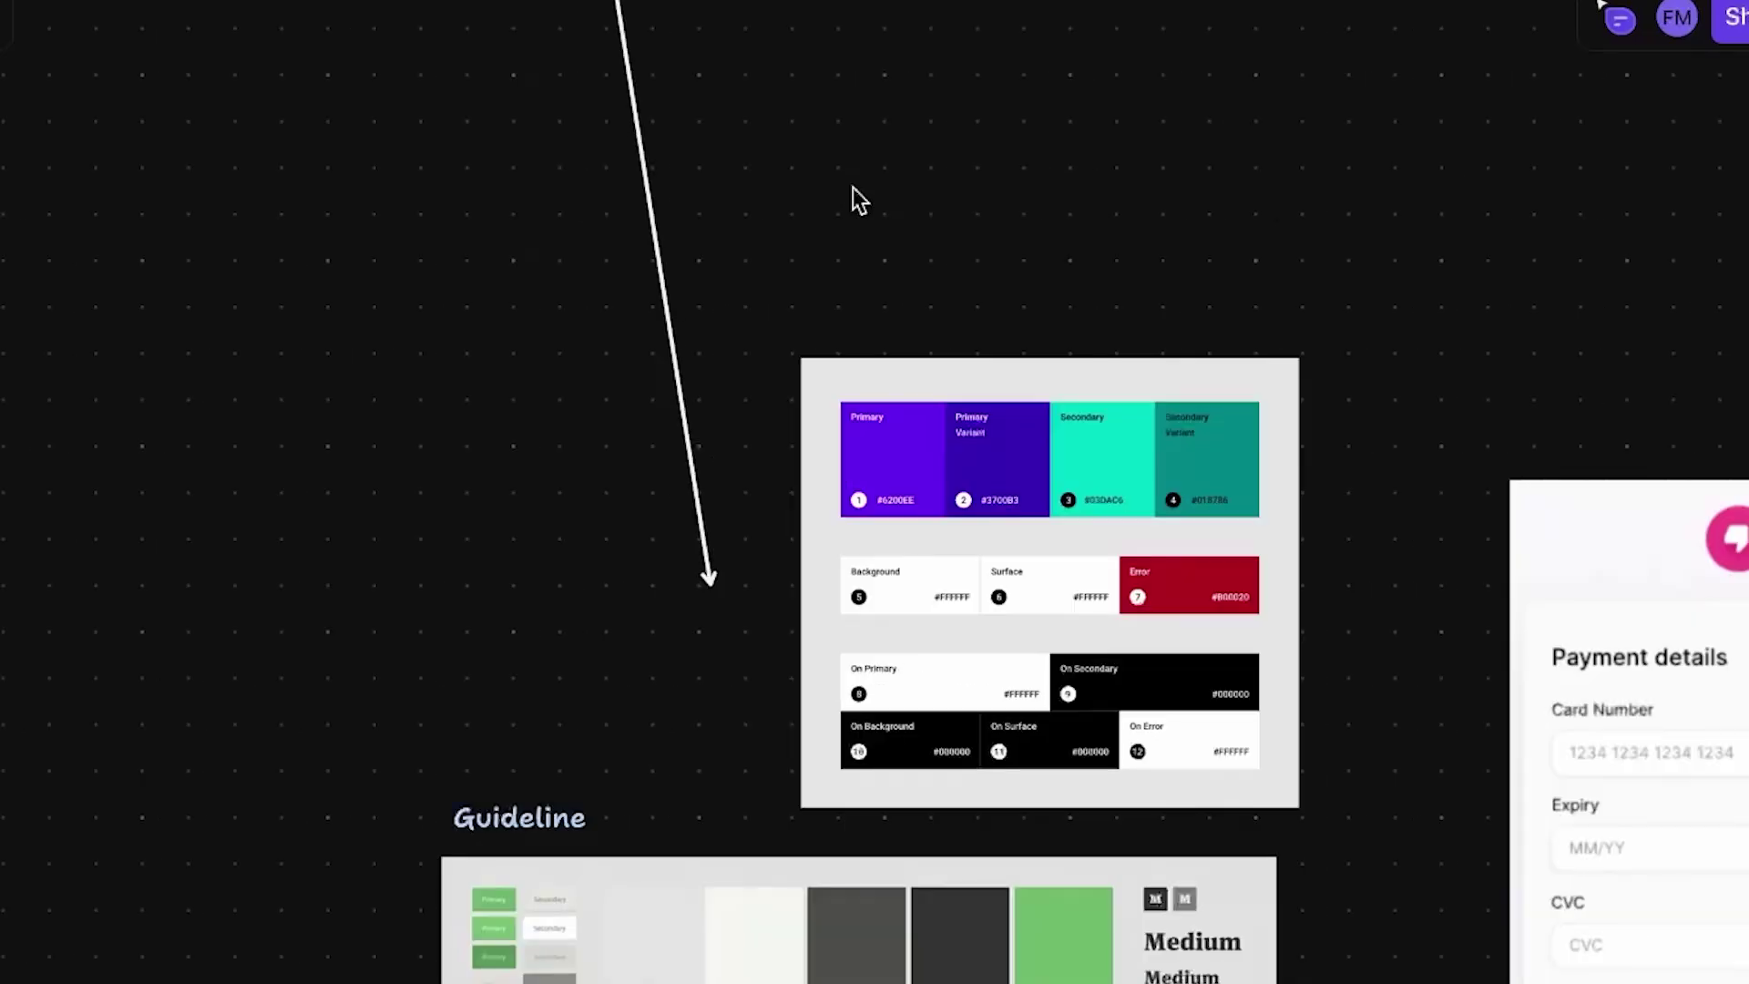
scroll(976, 363, up, 5)
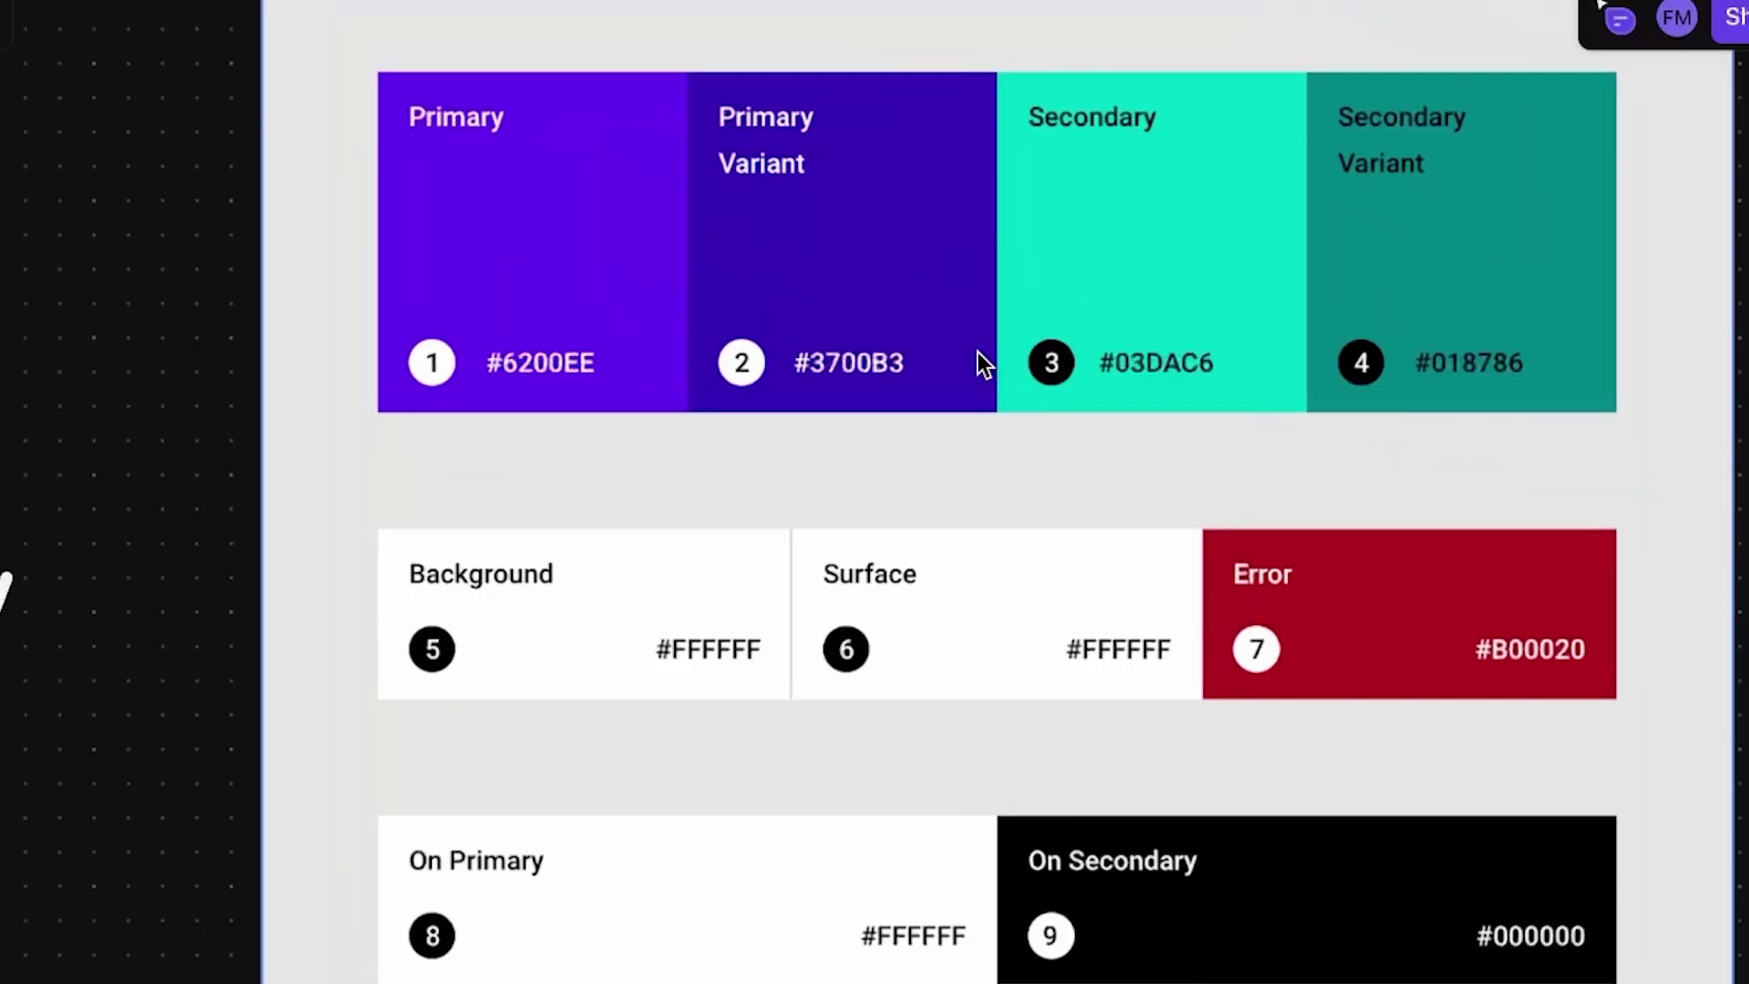
scroll(982, 364, down, 2)
scroll(977, 363, down, 2)
scroll(613, 437, right, 3)
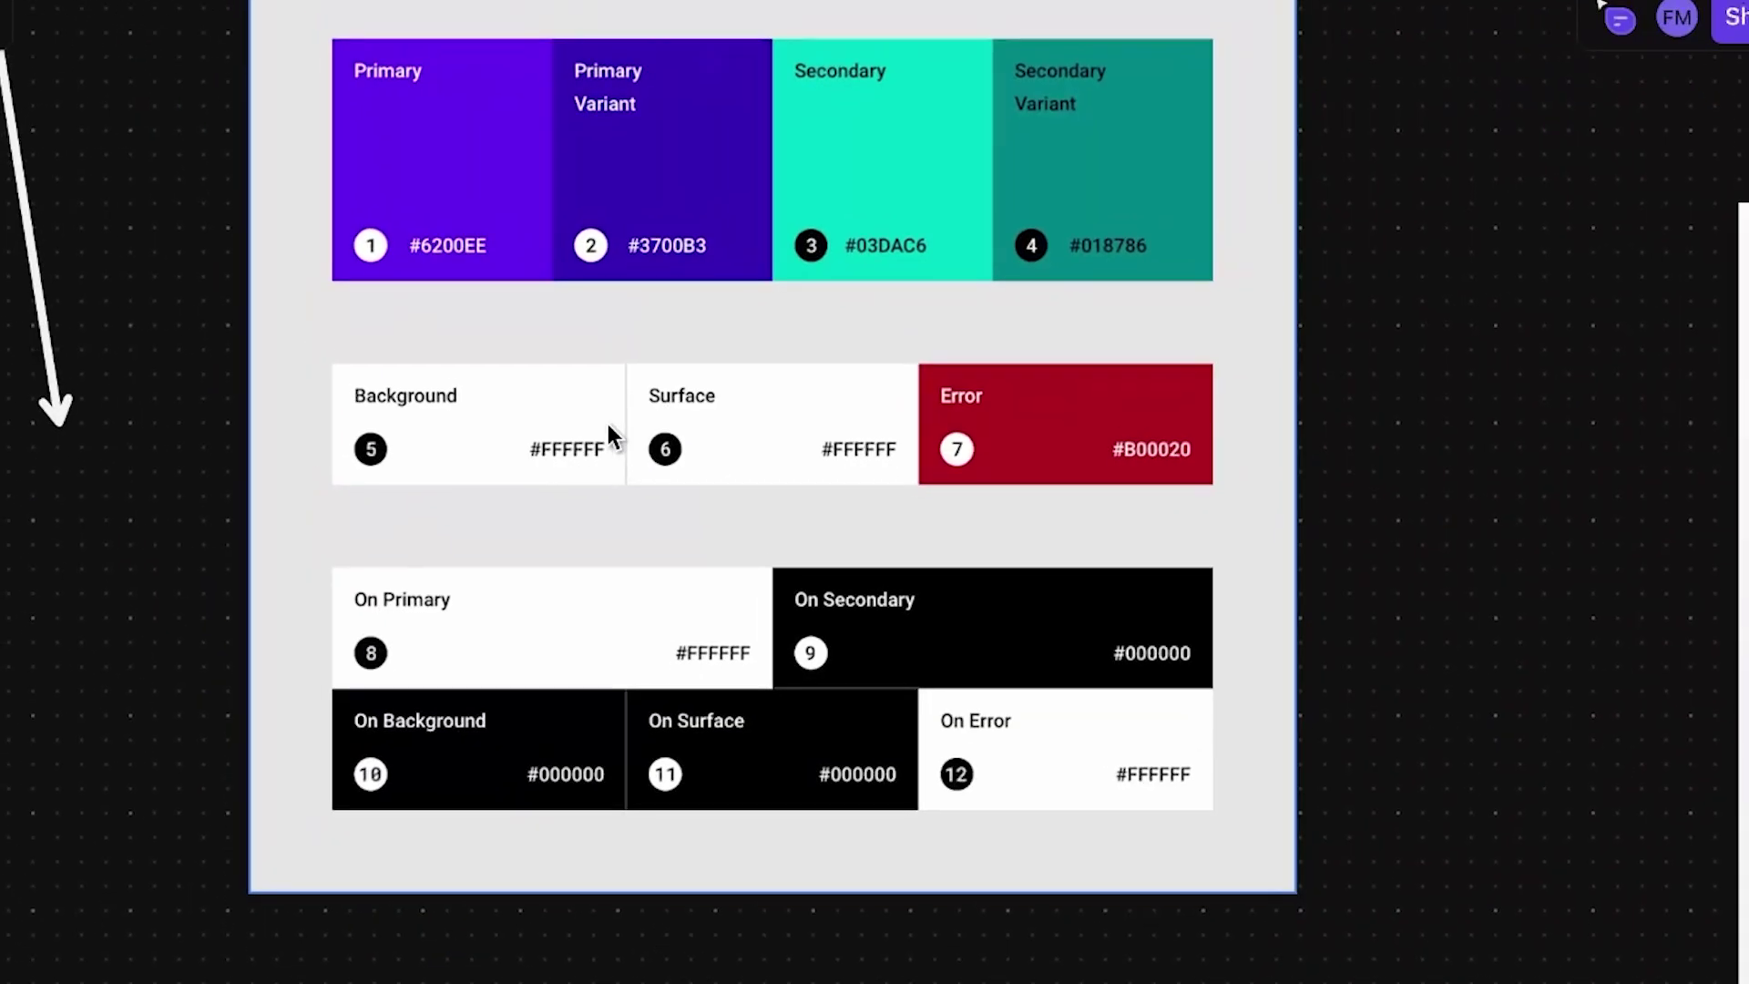
scroll(609, 423, up, 2)
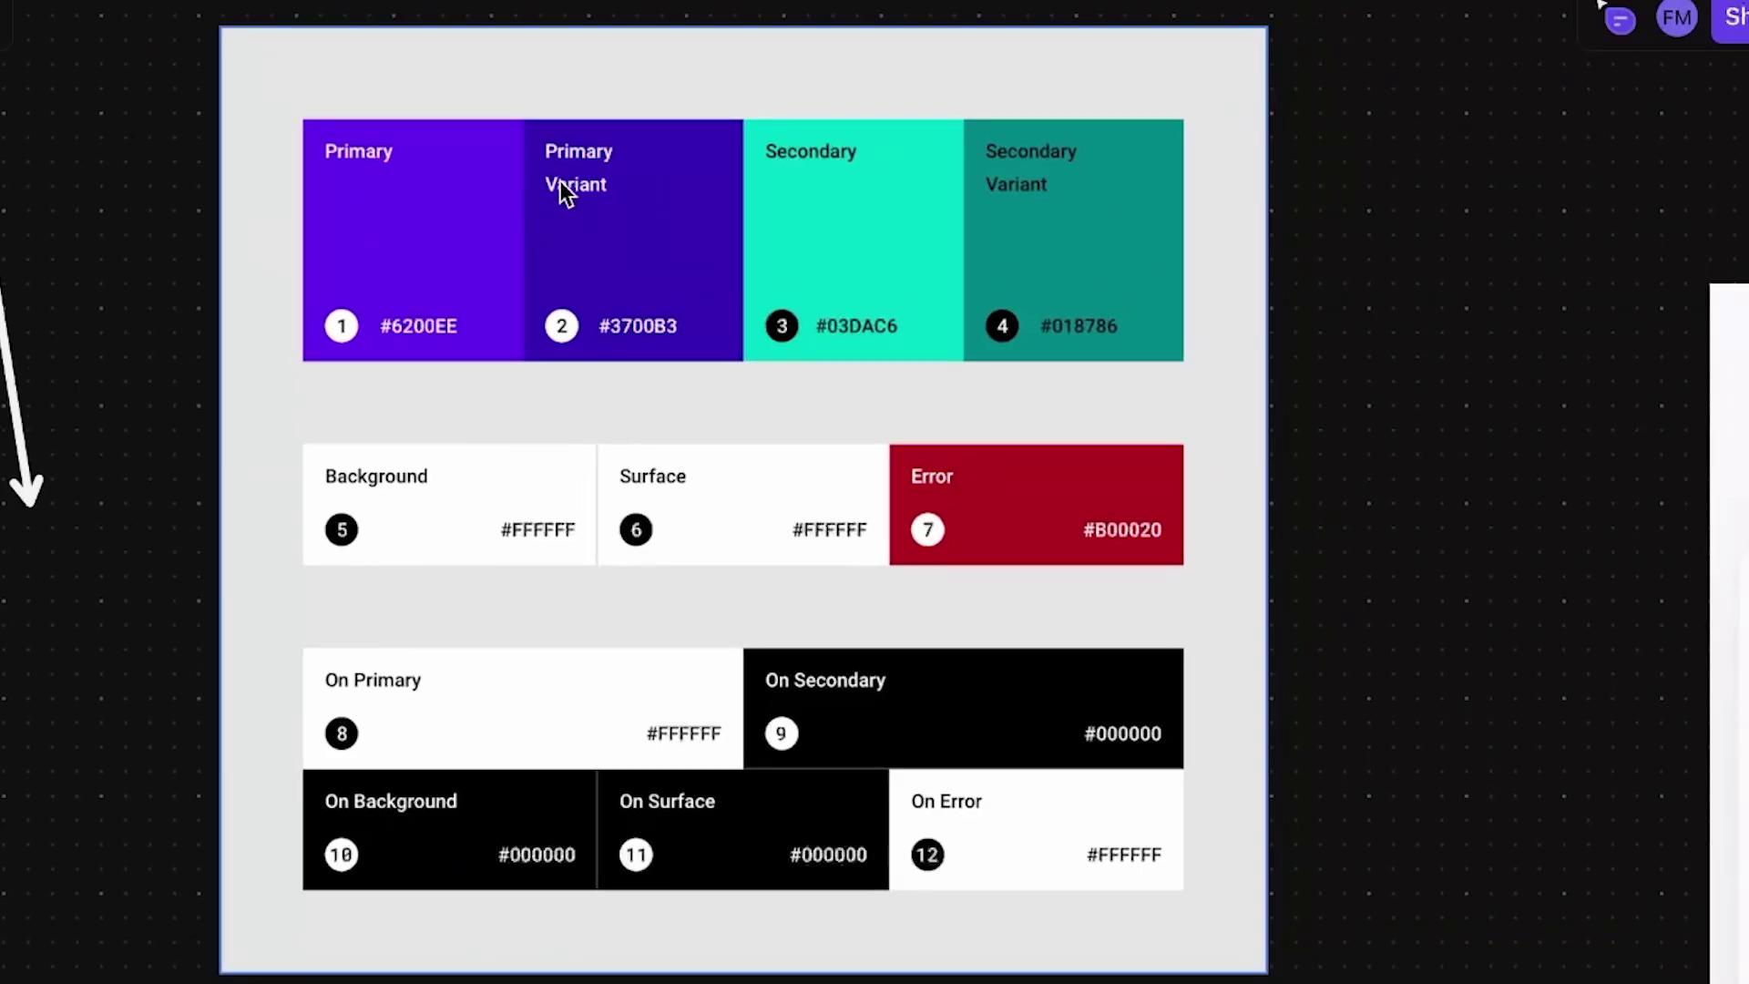
Pan over to the Guideline board with its colour swatches, button and type samples
scroll(869, 787, down, 8)
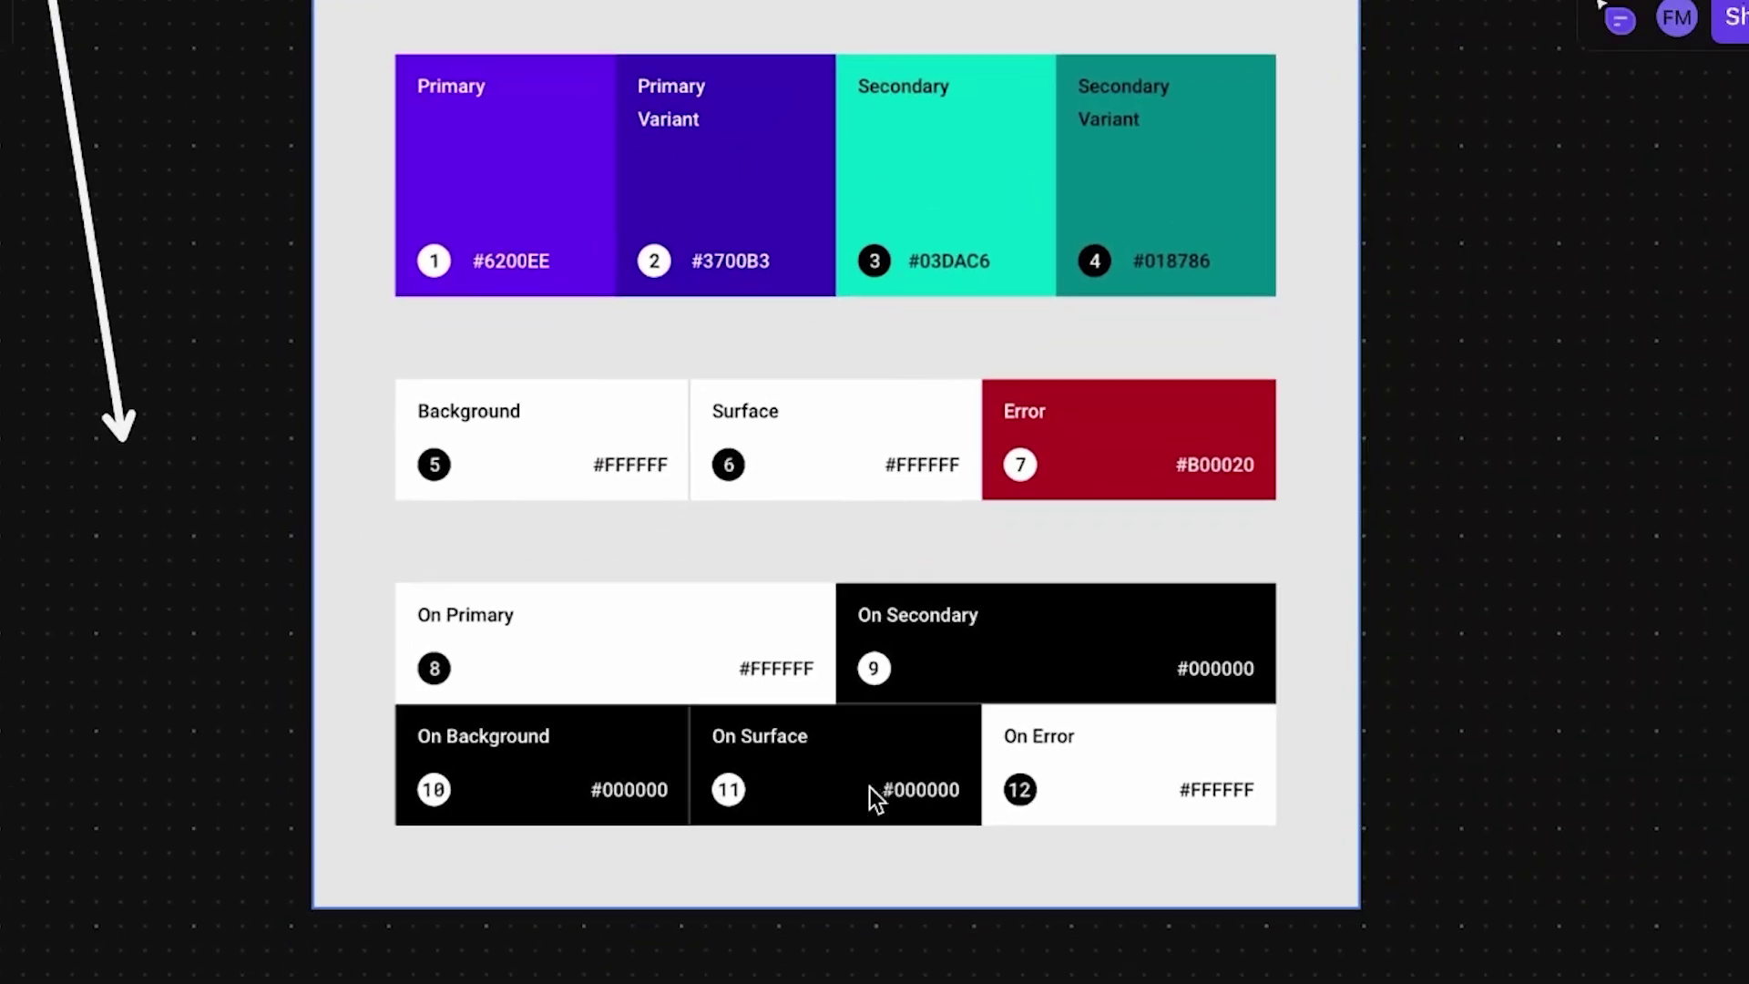
scroll(869, 787, left, 5)
scroll(869, 787, up, 3)
scroll(870, 797, down, 1)
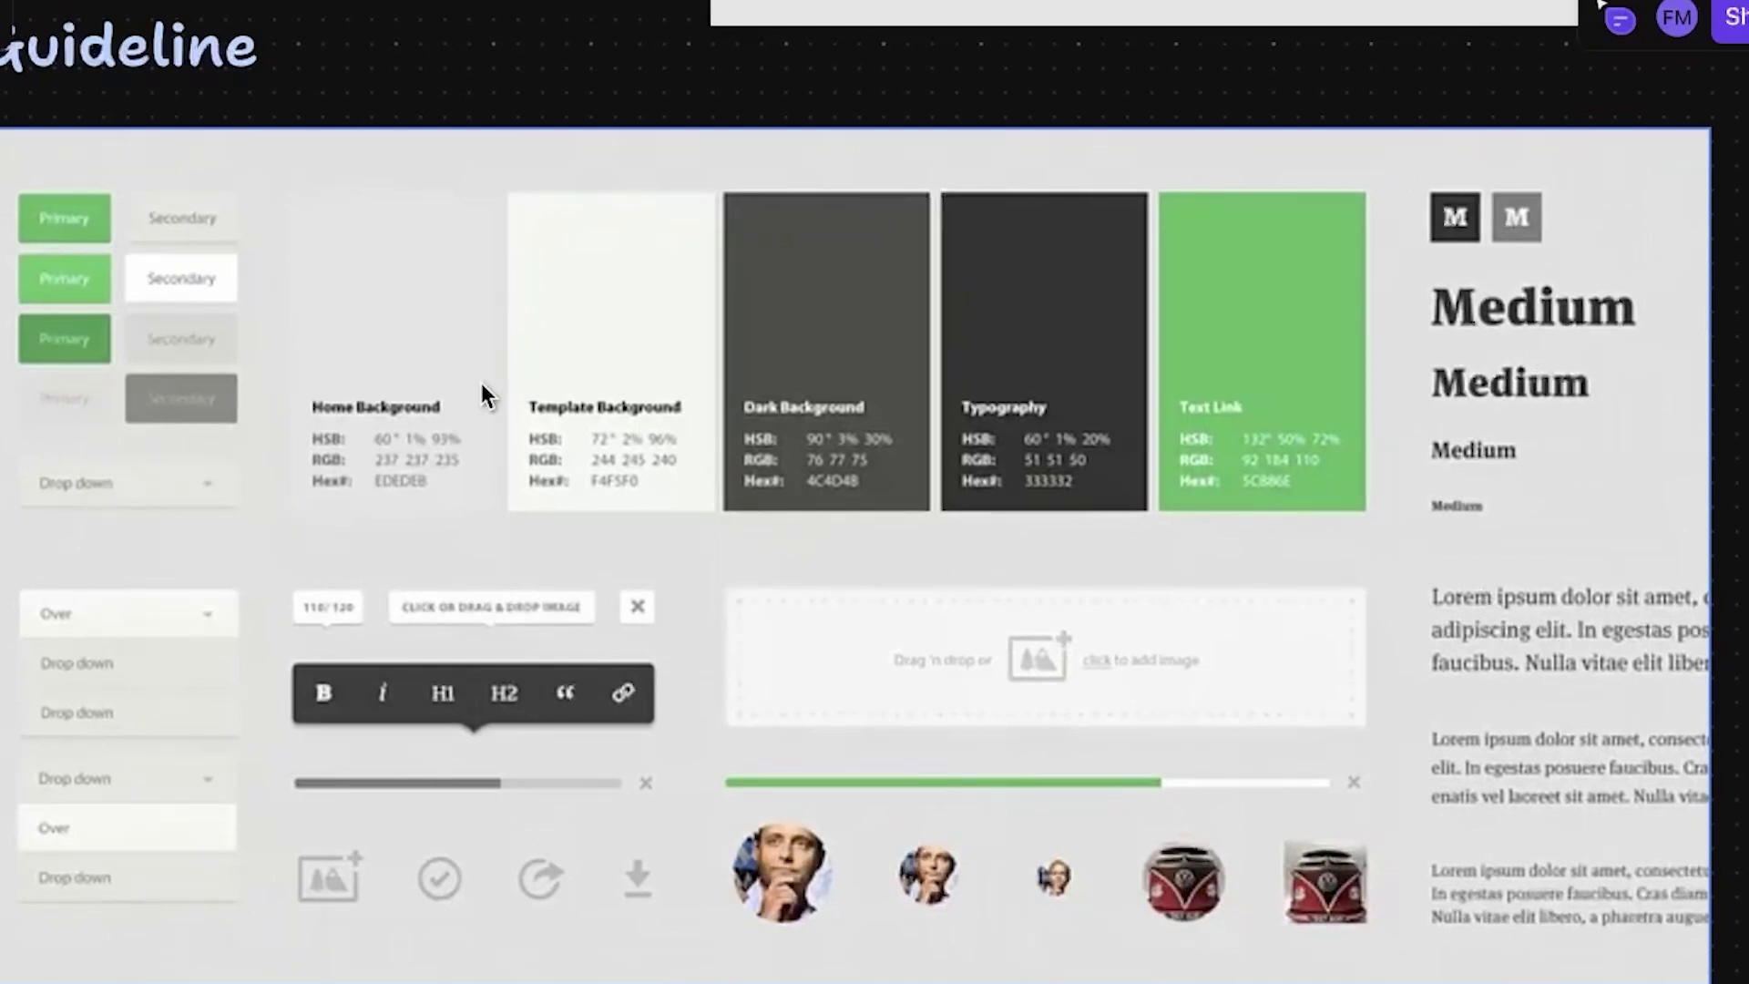
scroll(481, 383, right, 5)
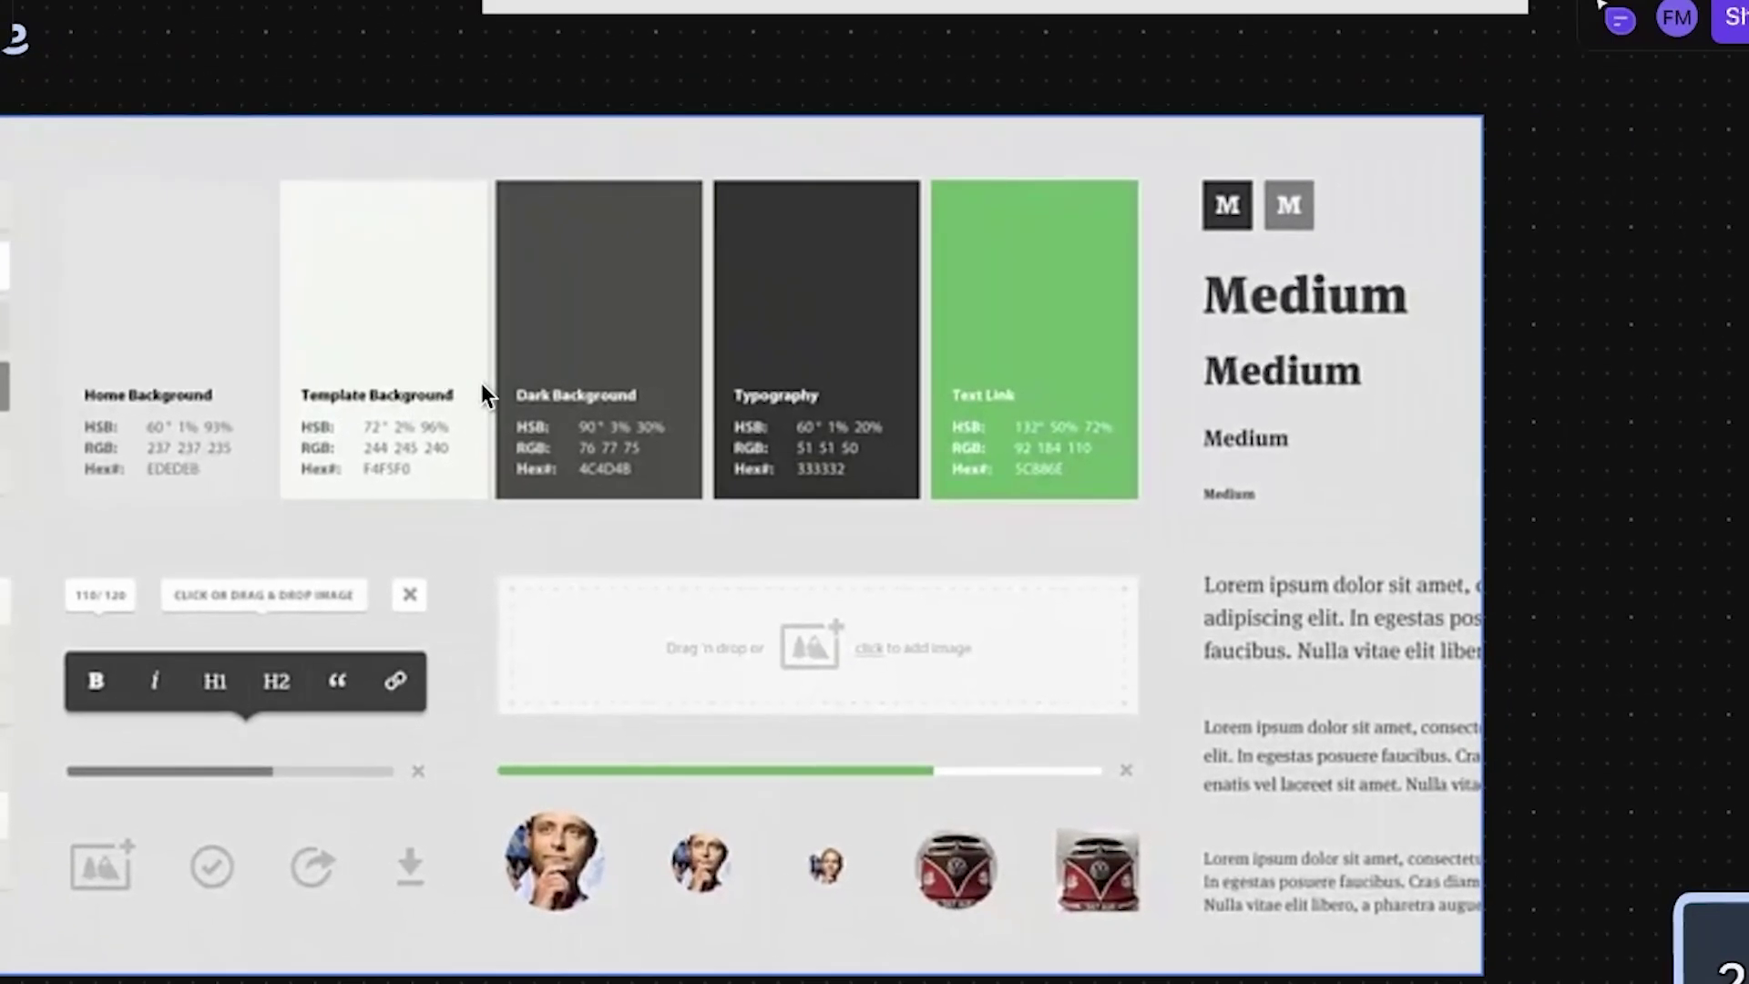
scroll(481, 382, left, 6)
scroll(481, 383, up, 5)
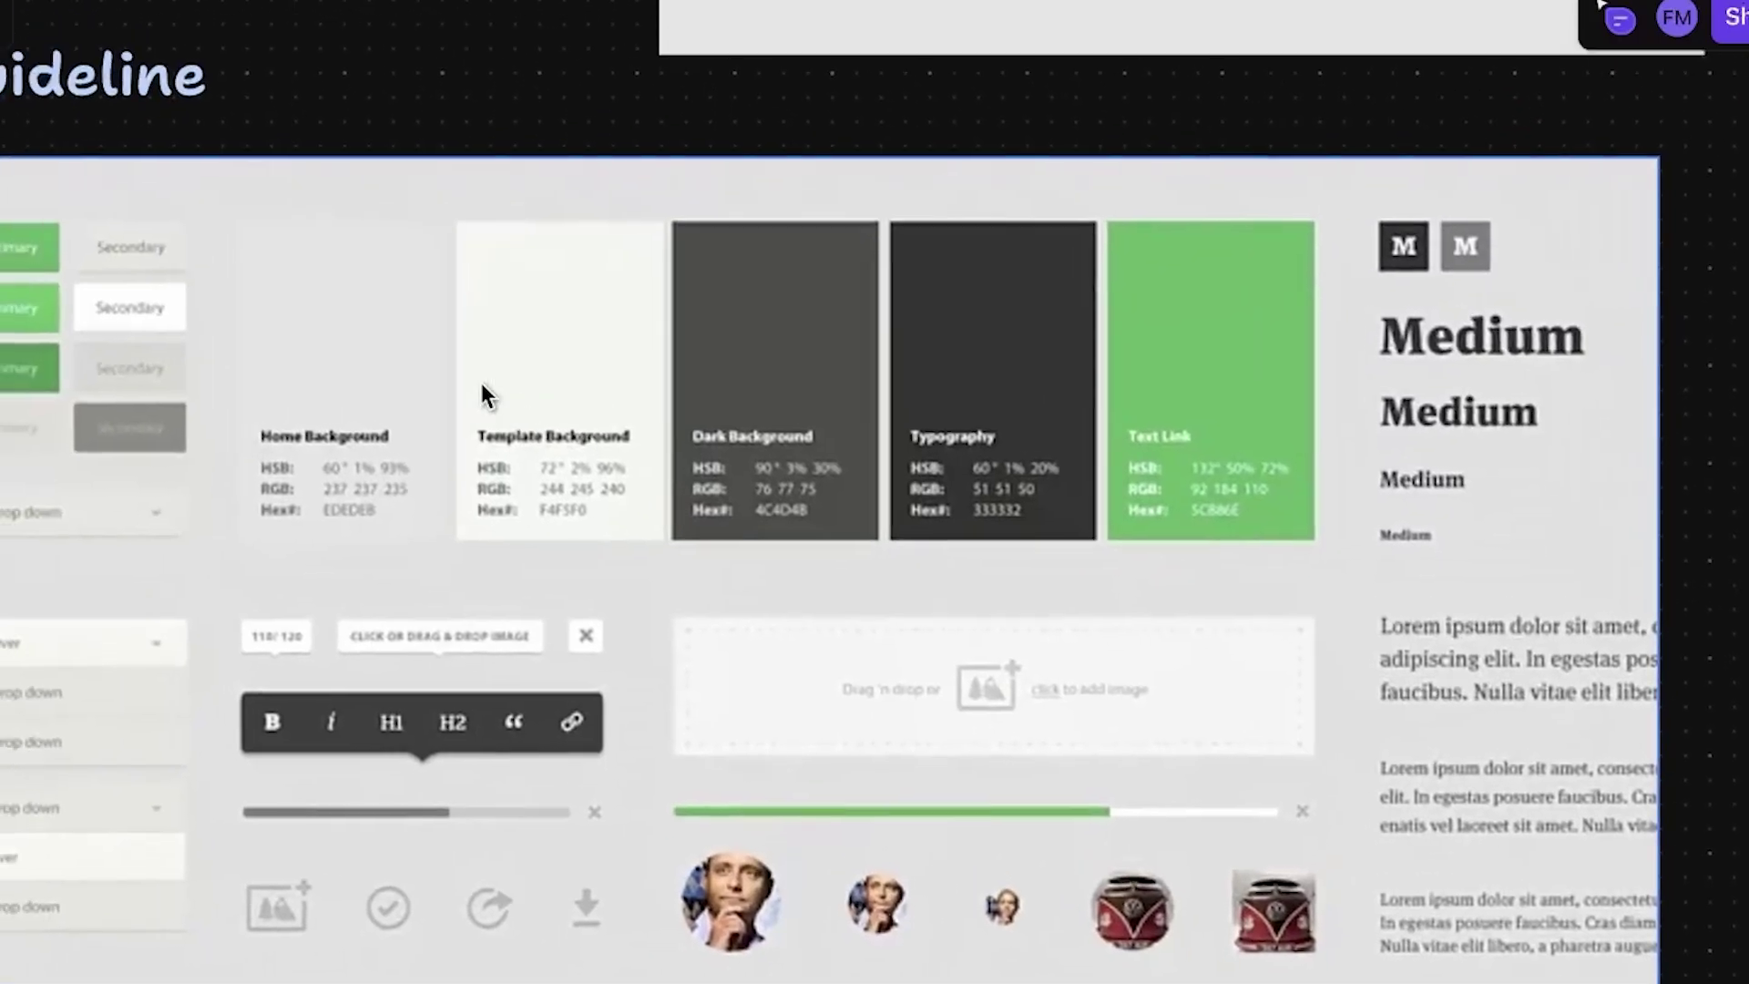
scroll(576, 346, right, 10)
scroll(576, 346, up, 2)
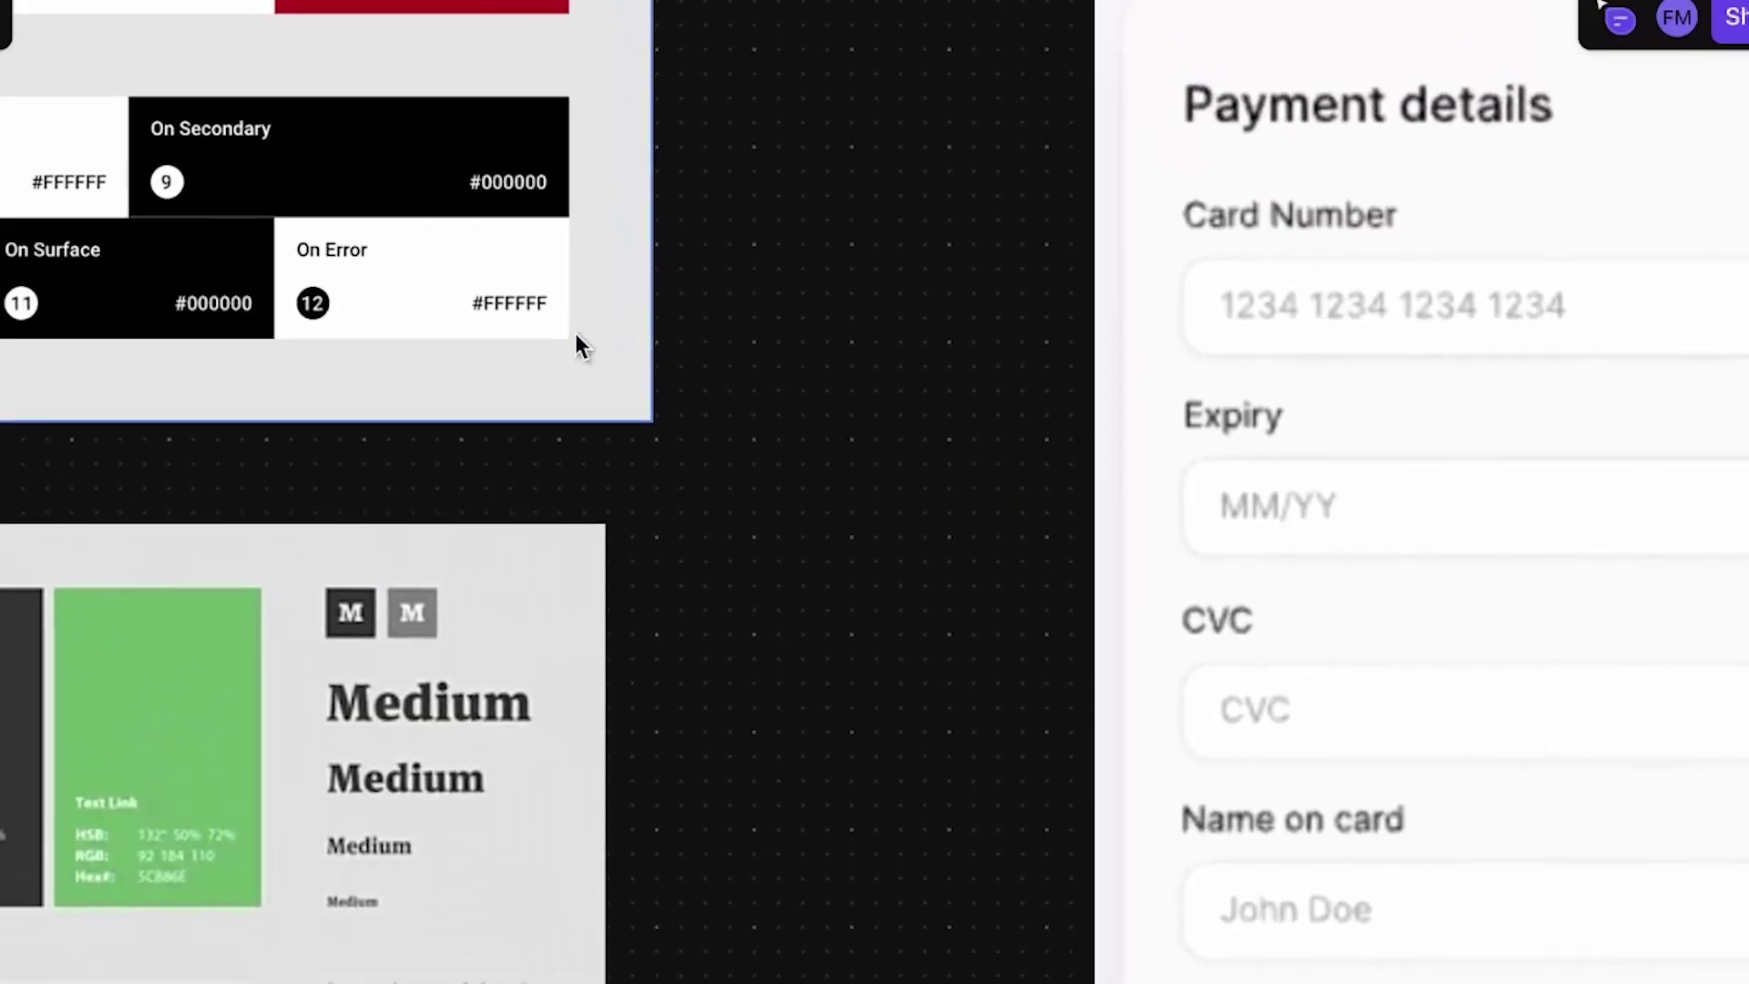
scroll(575, 342, up, 5)
scroll(536, 315, down, 5)
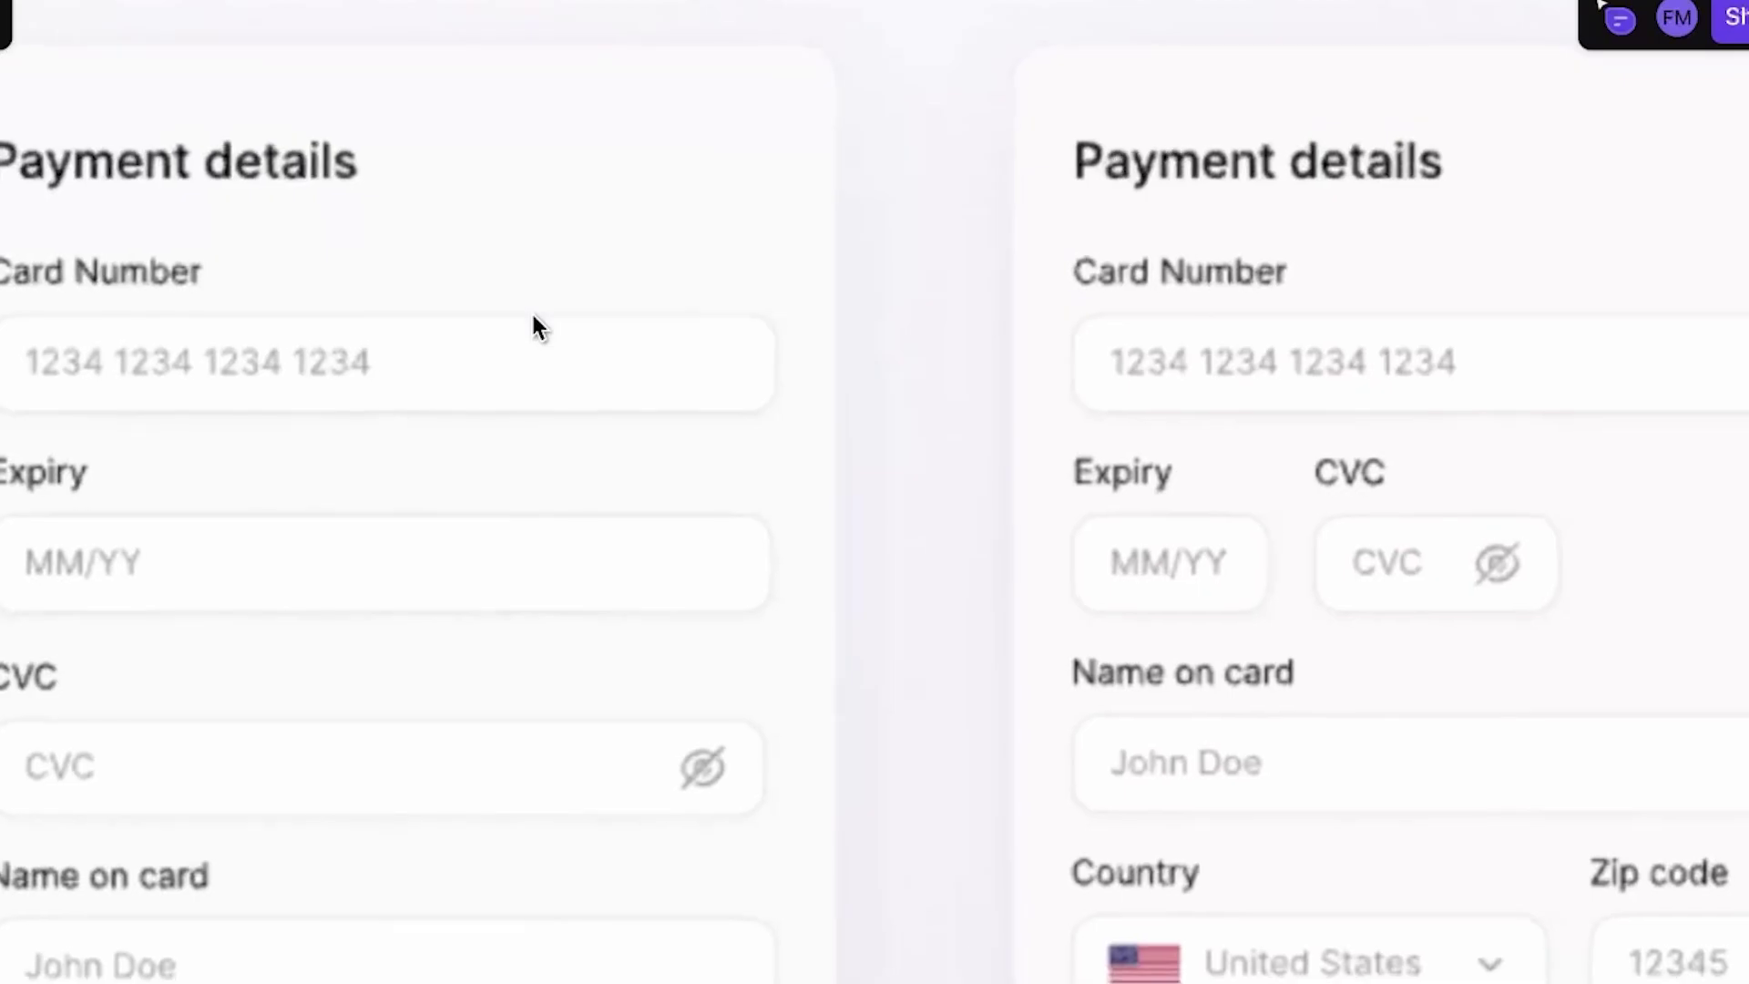
scroll(528, 308, down, 2)
scroll(533, 320, left, 2)
scroll(533, 320, down, 1)
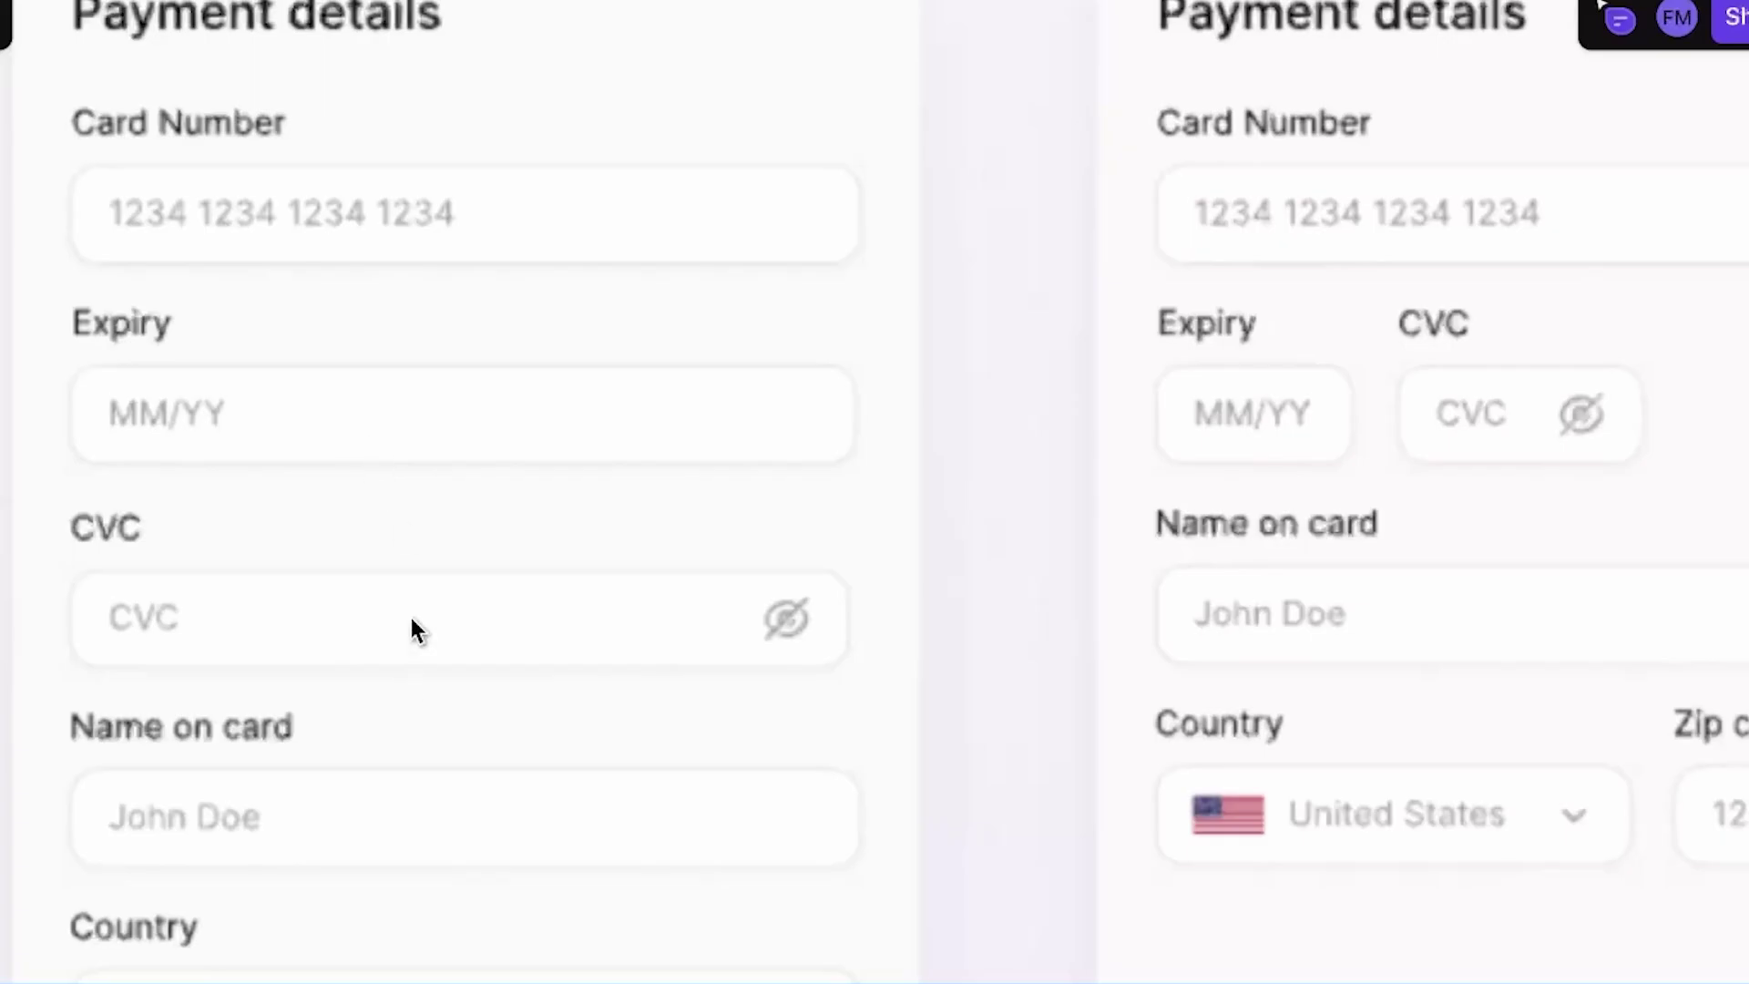
scroll(381, 487, up, 1)
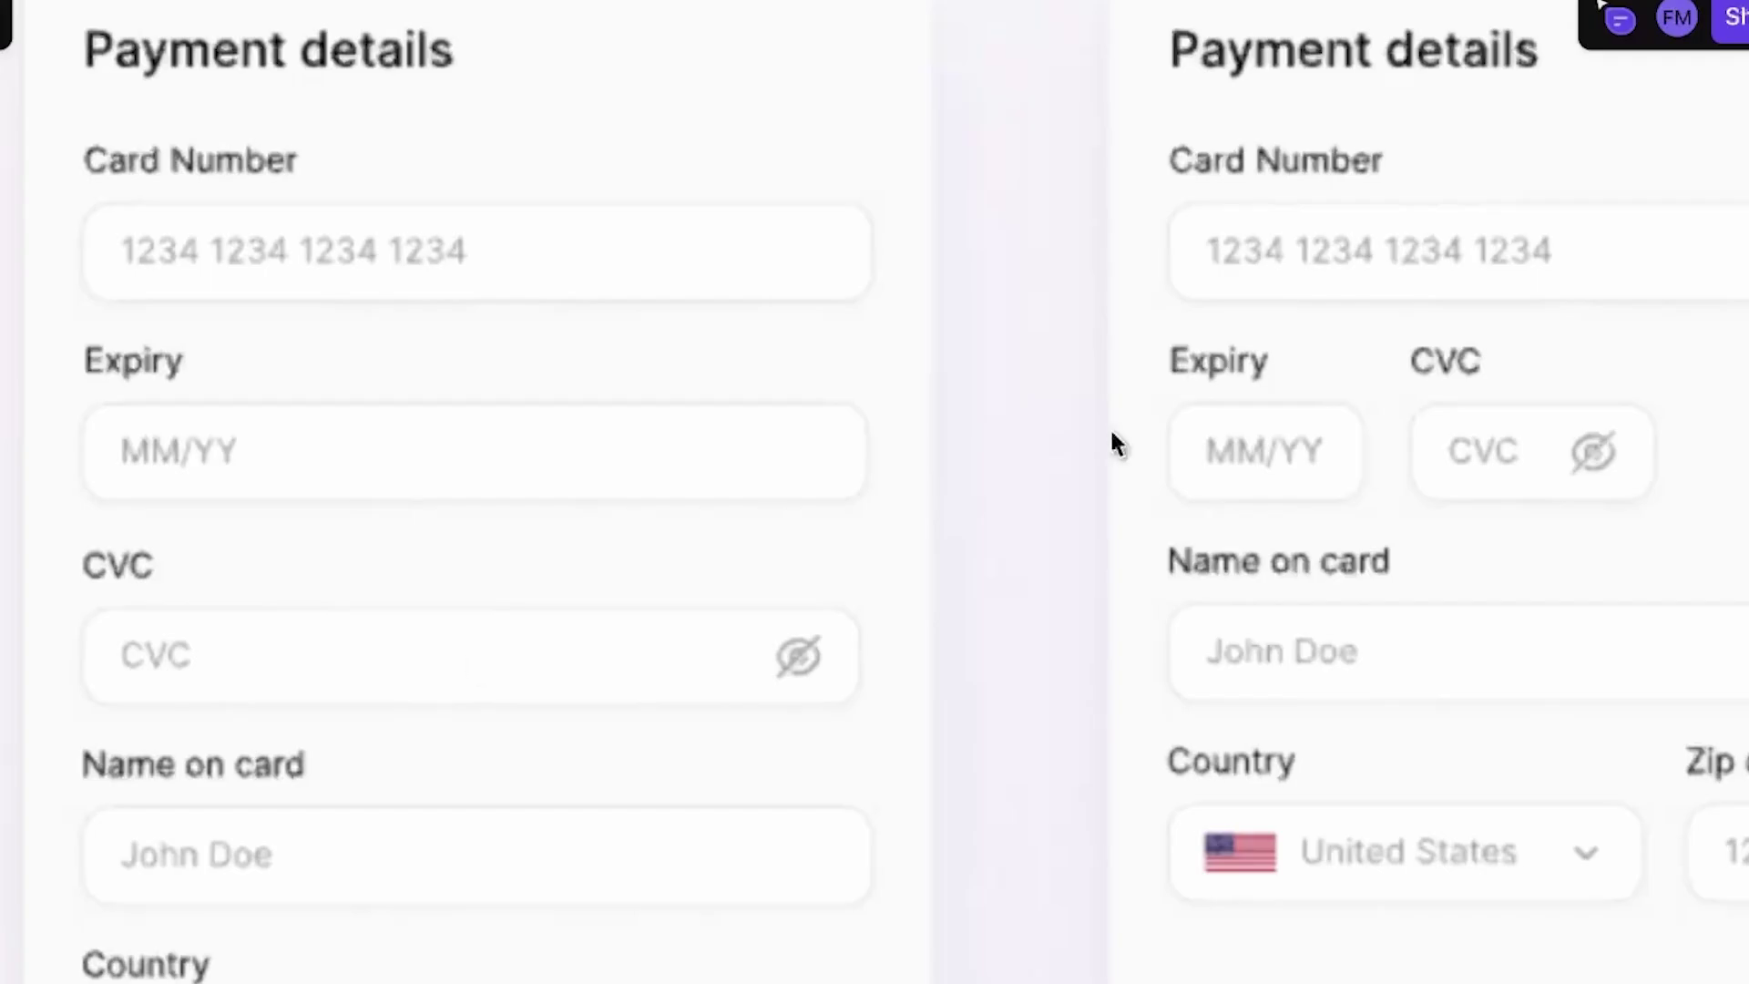
scroll(1347, 471, right, 5)
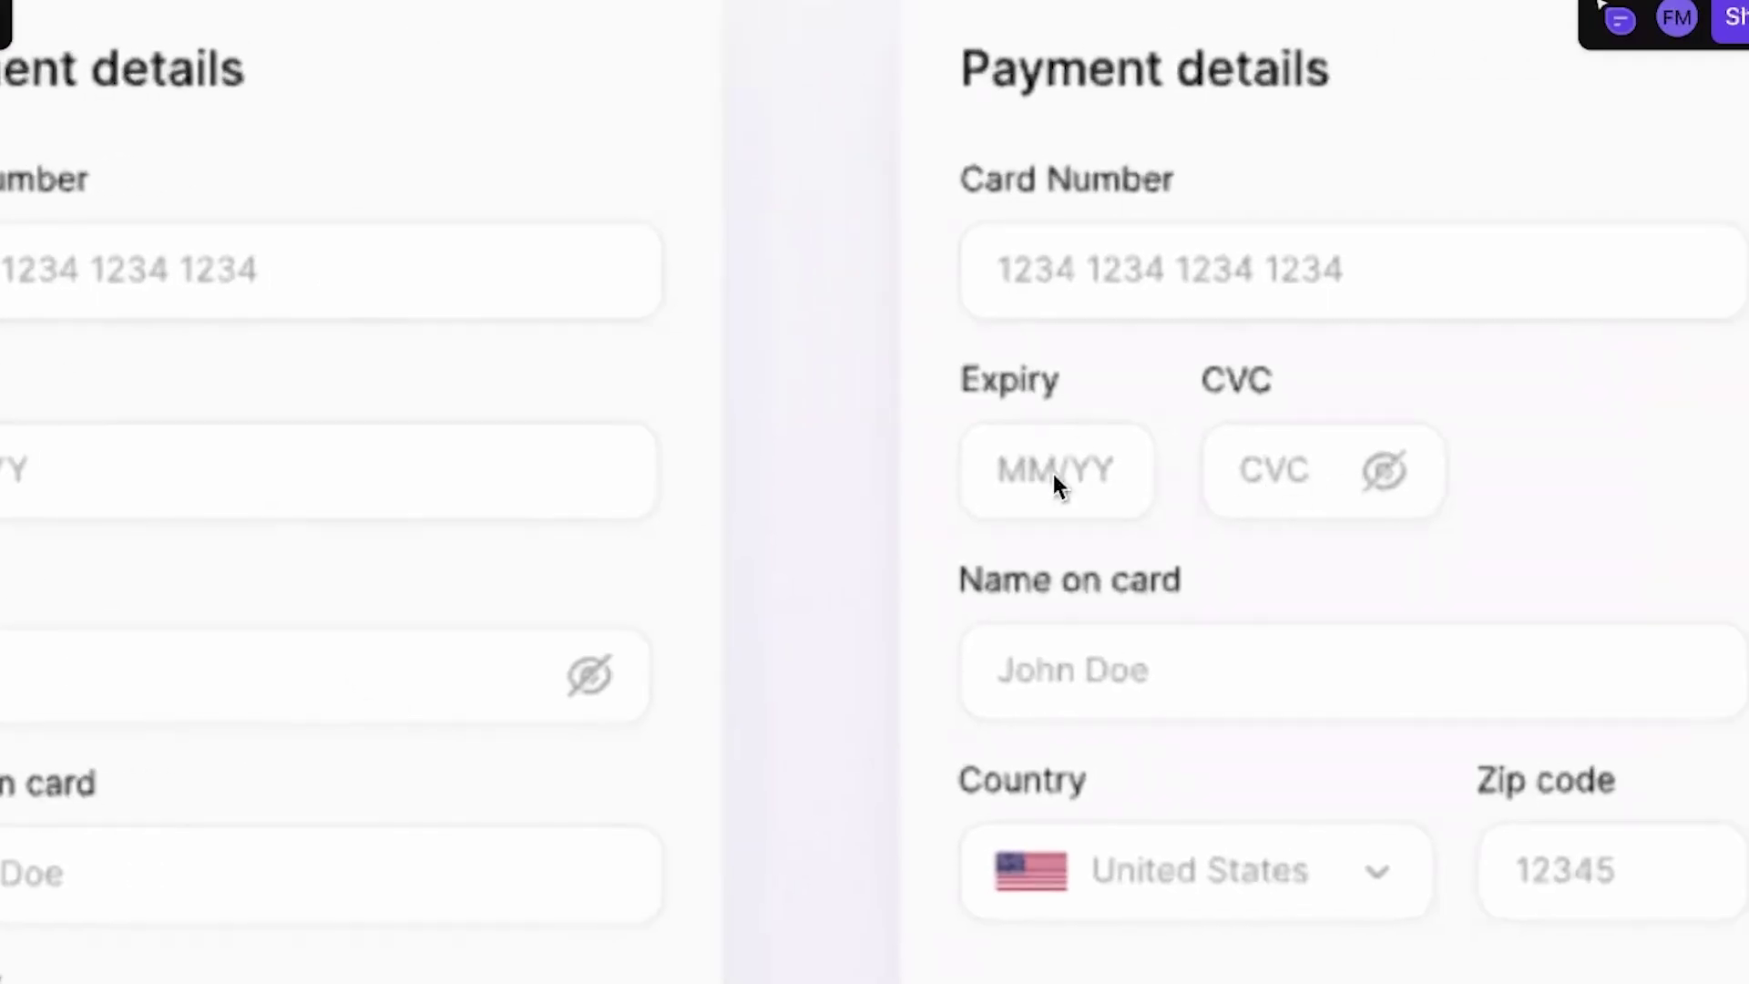
scroll(1054, 476, right, 2)
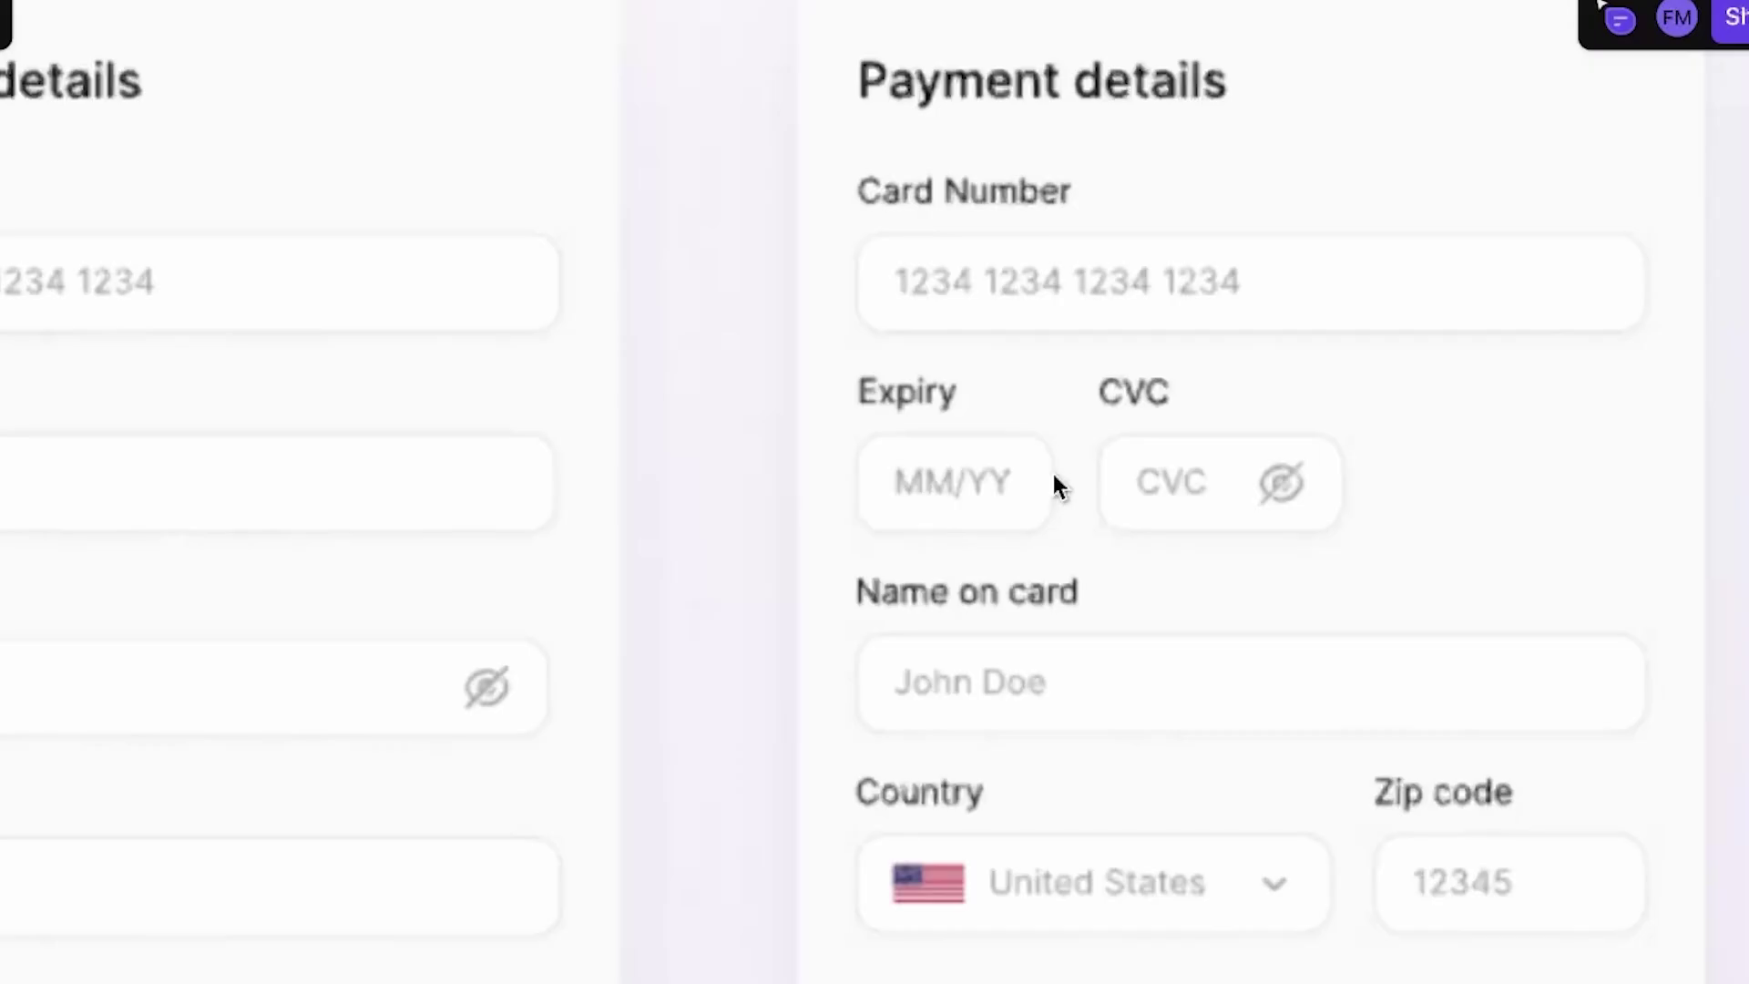
scroll(1193, 473, down, 5)
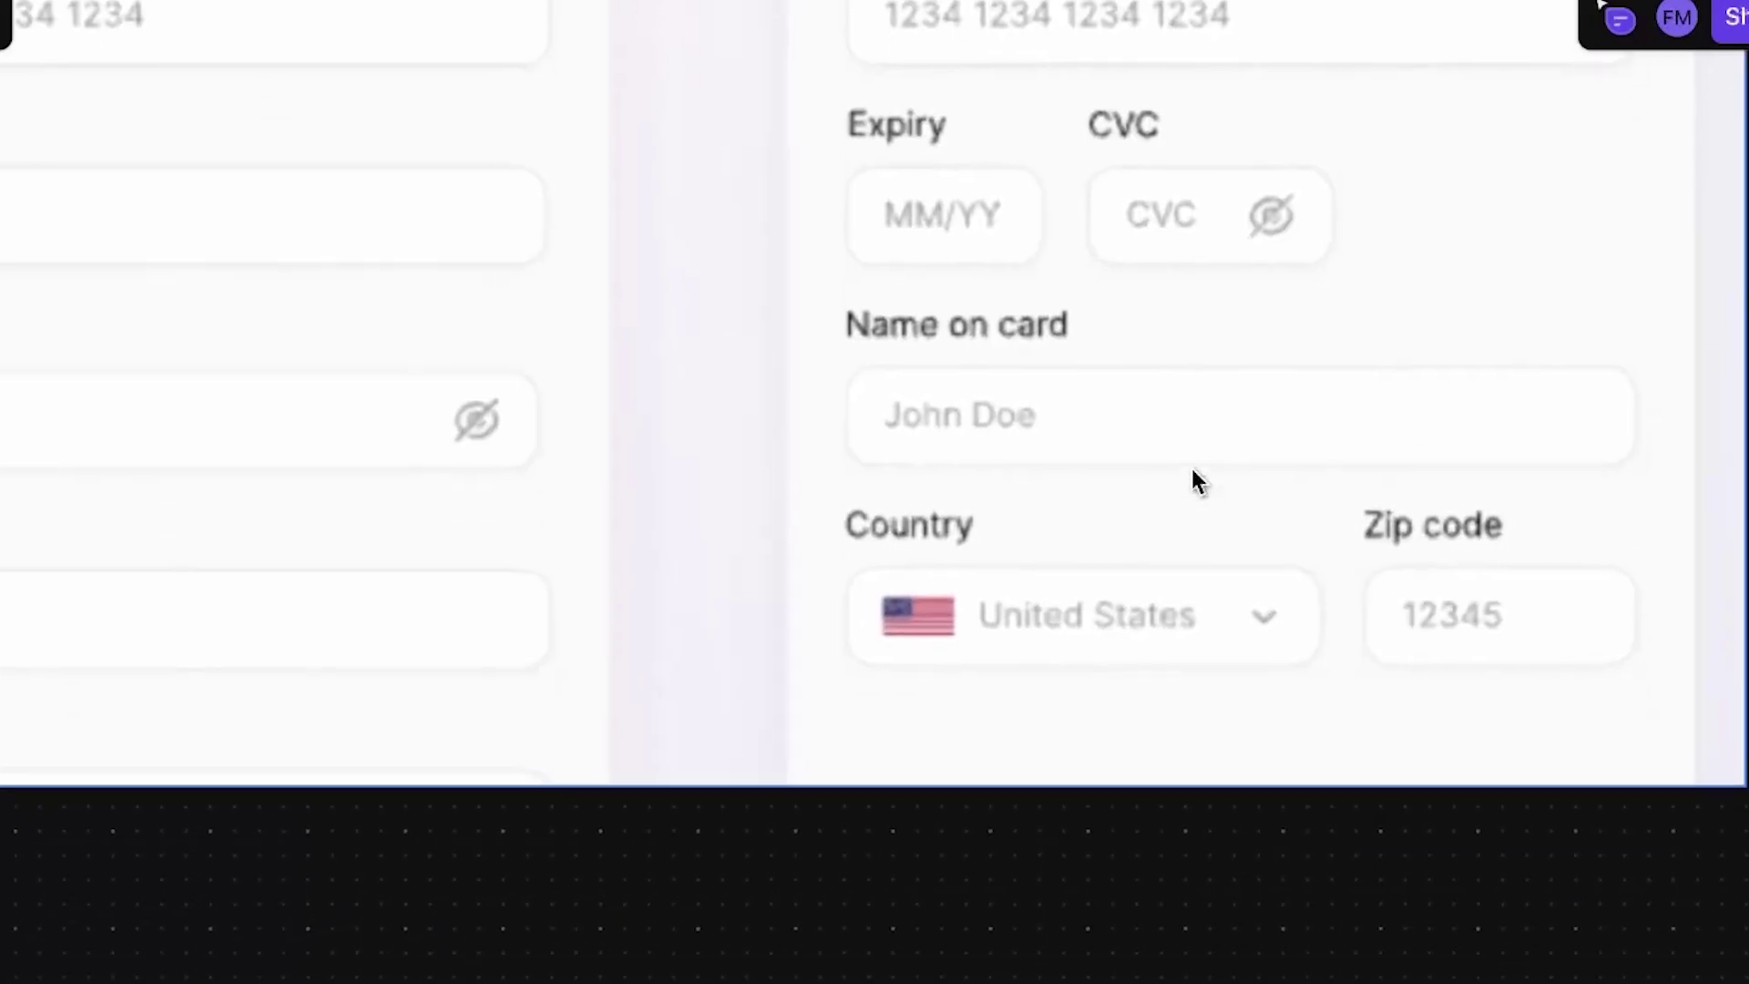
scroll(1193, 473, left, 3)
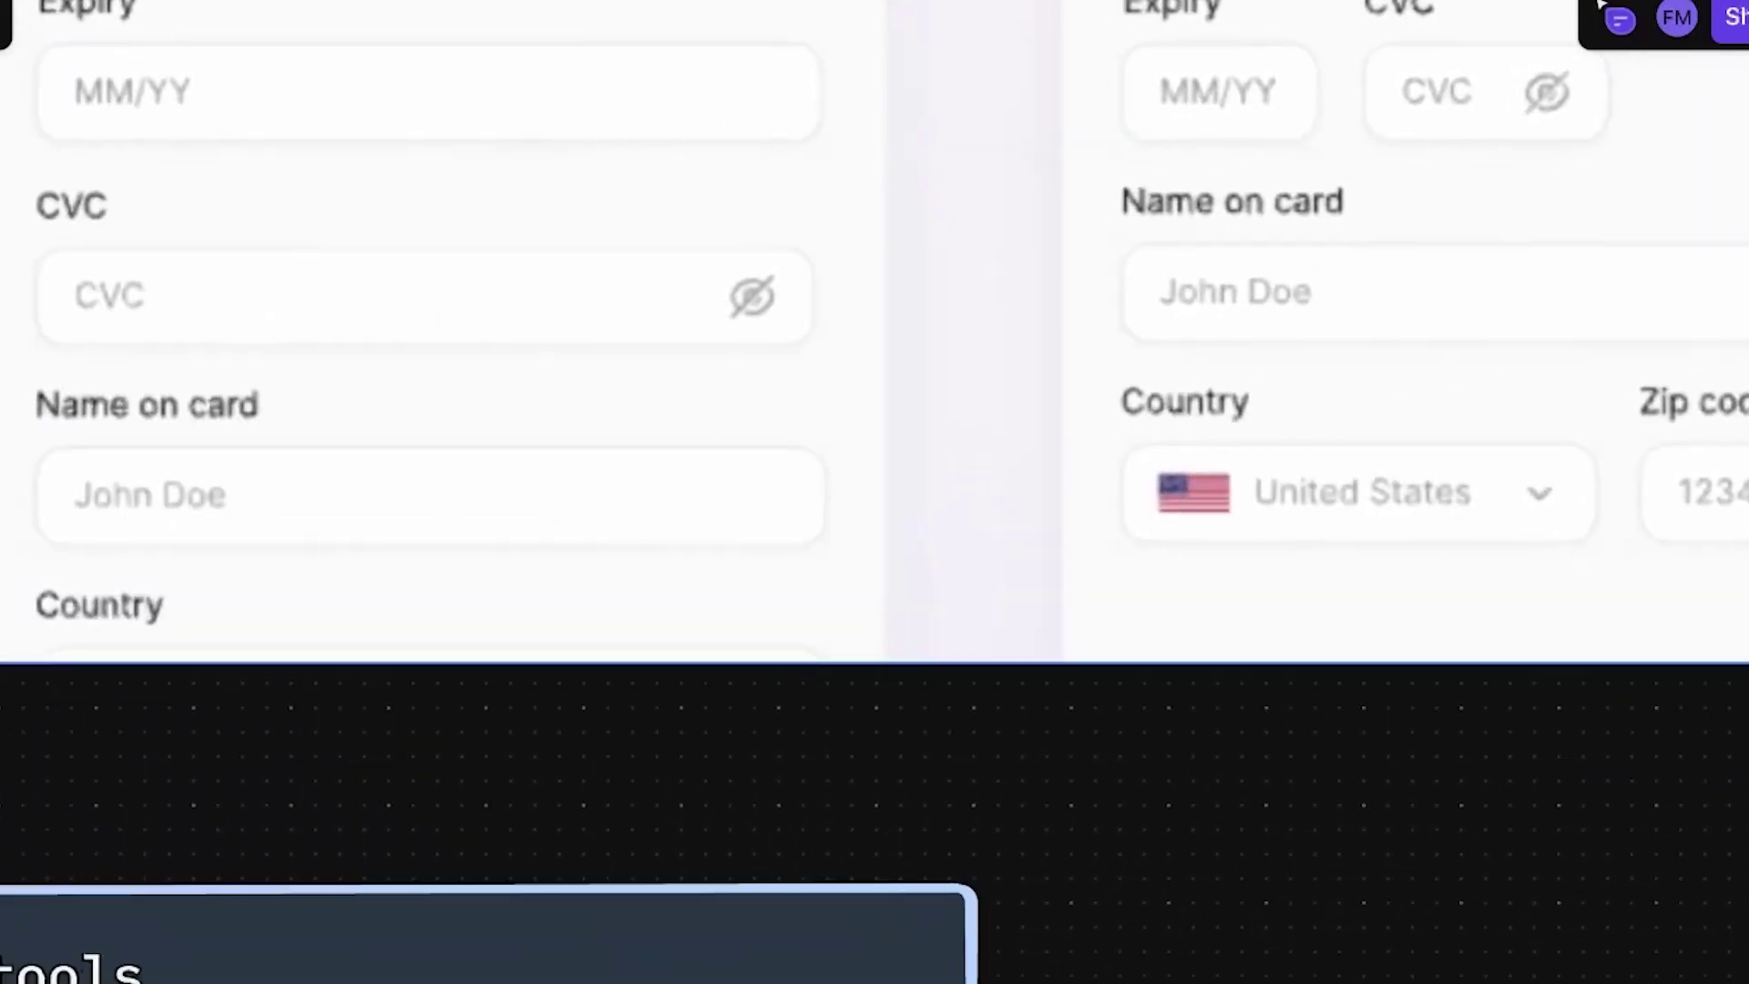
scroll(1111, 574, down, 4)
scroll(1112, 574, left, 12)
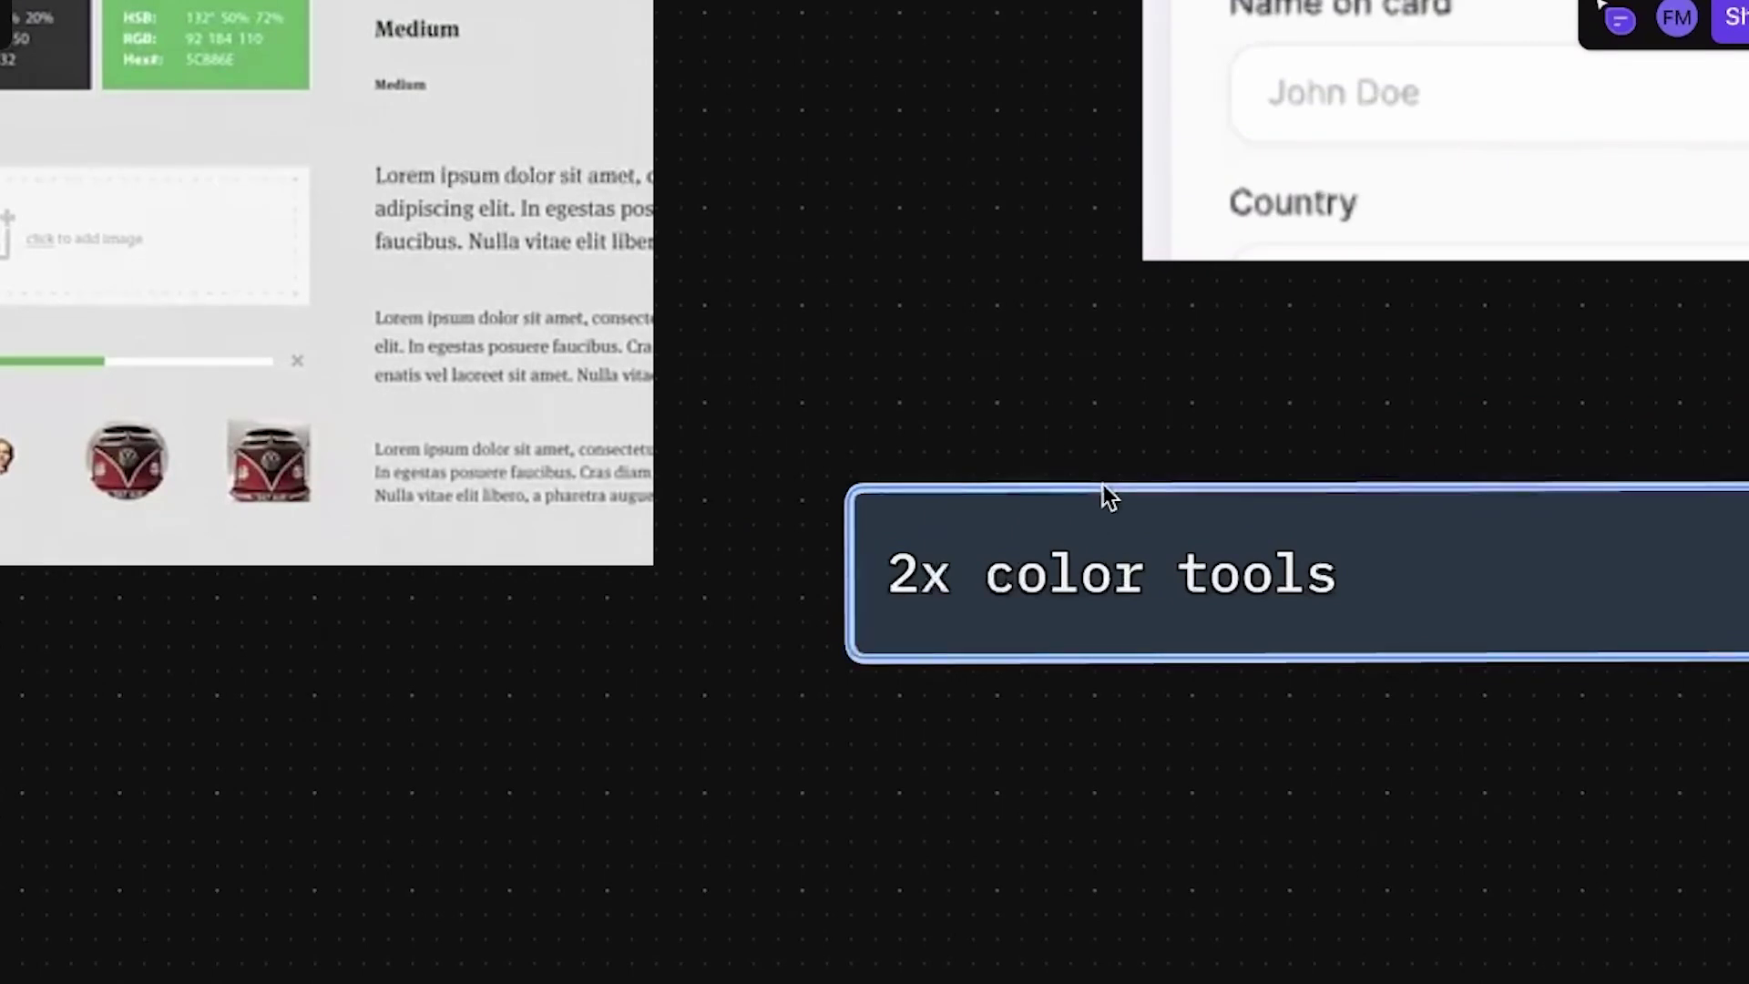
Switch to the Realtime Colors site and scroll through its green-themed demo sections
click(768, 18)
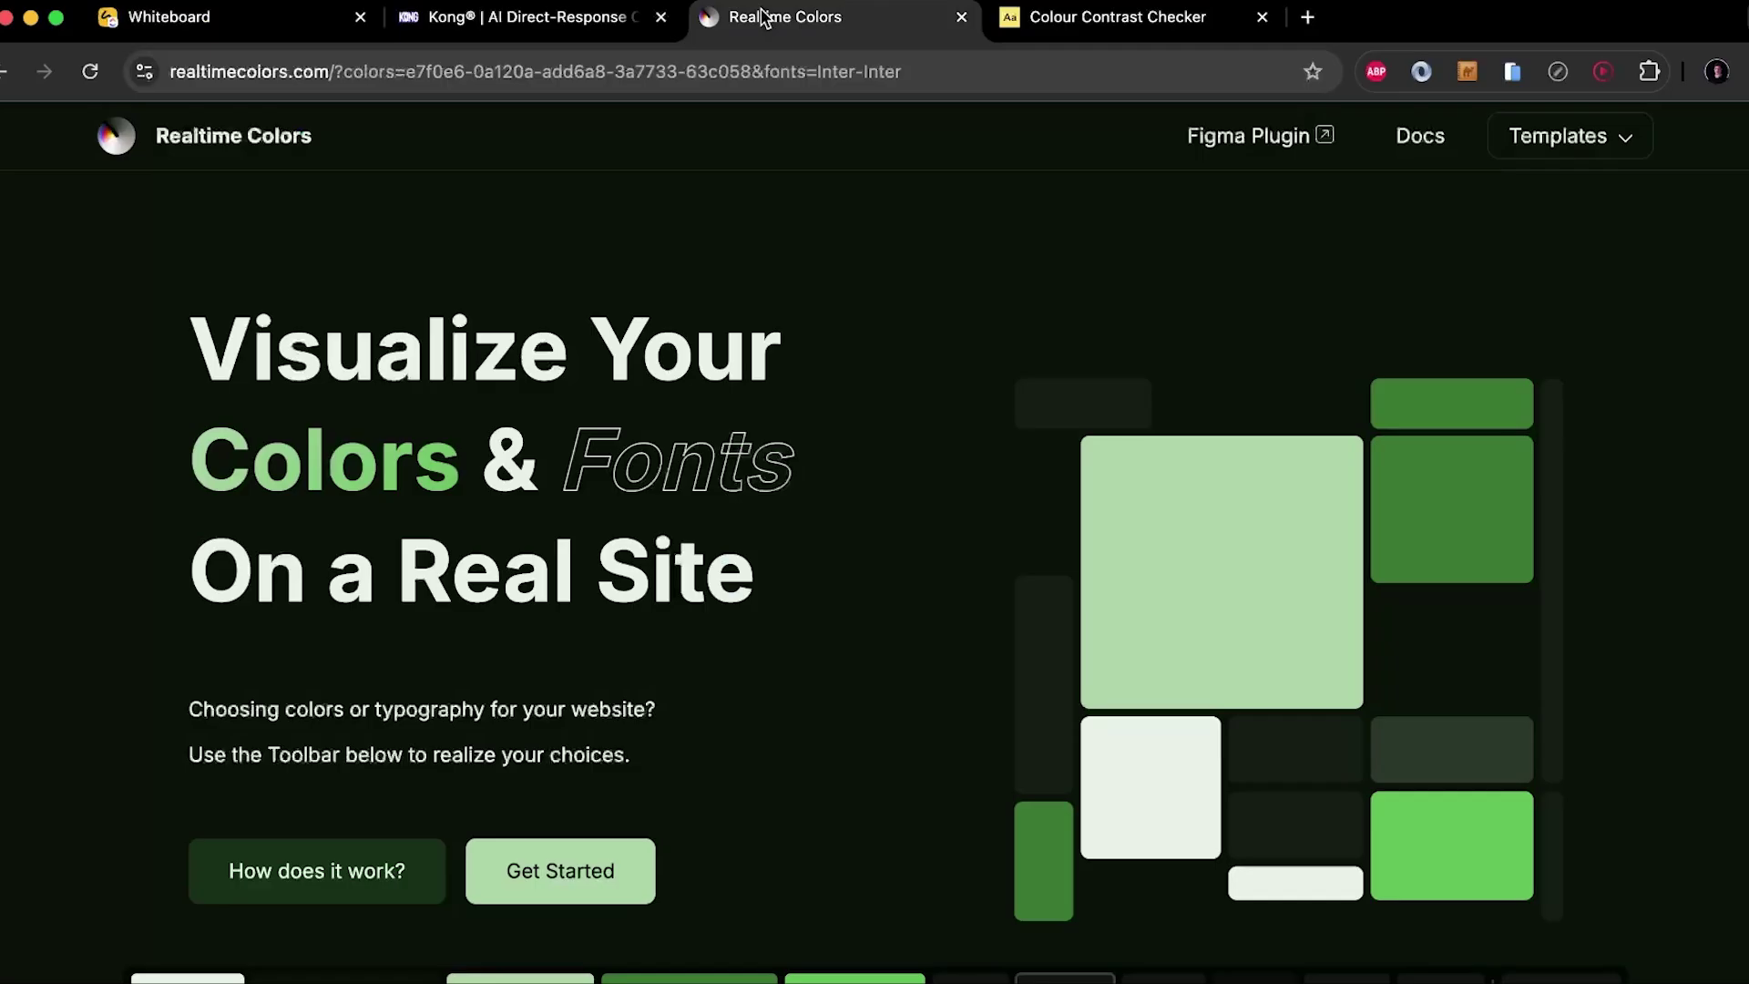
scroll(856, 415, down, 5)
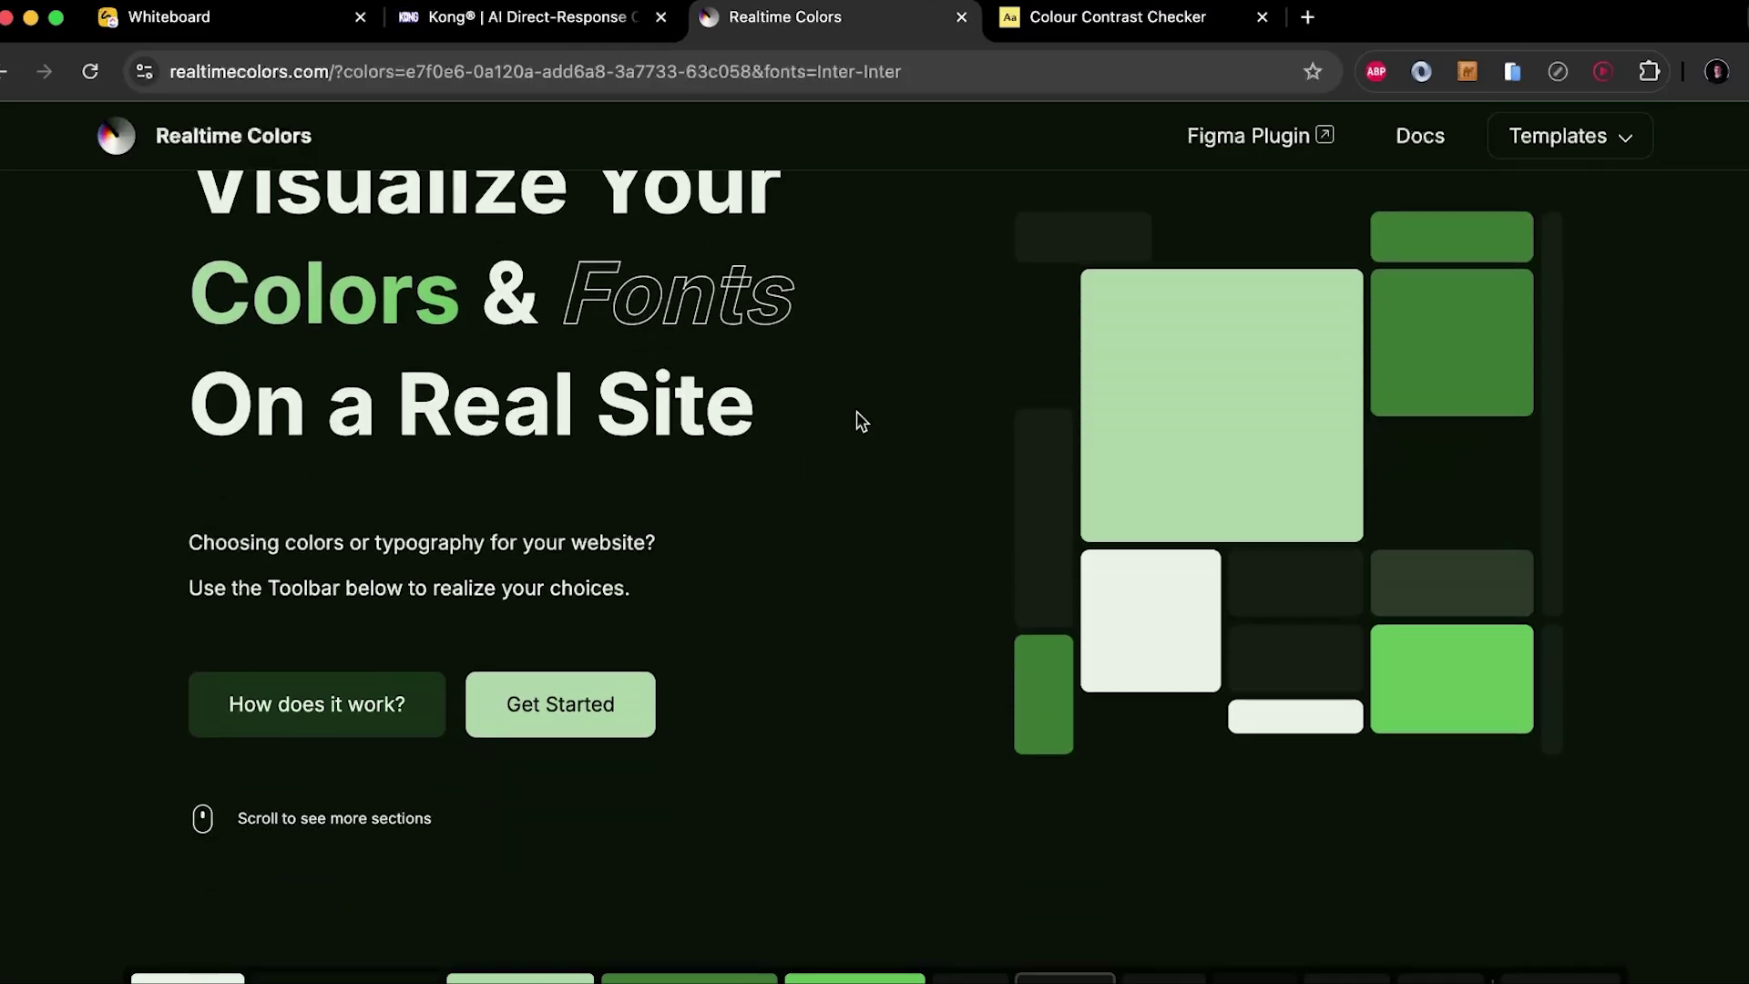
scroll(856, 412, up, 5)
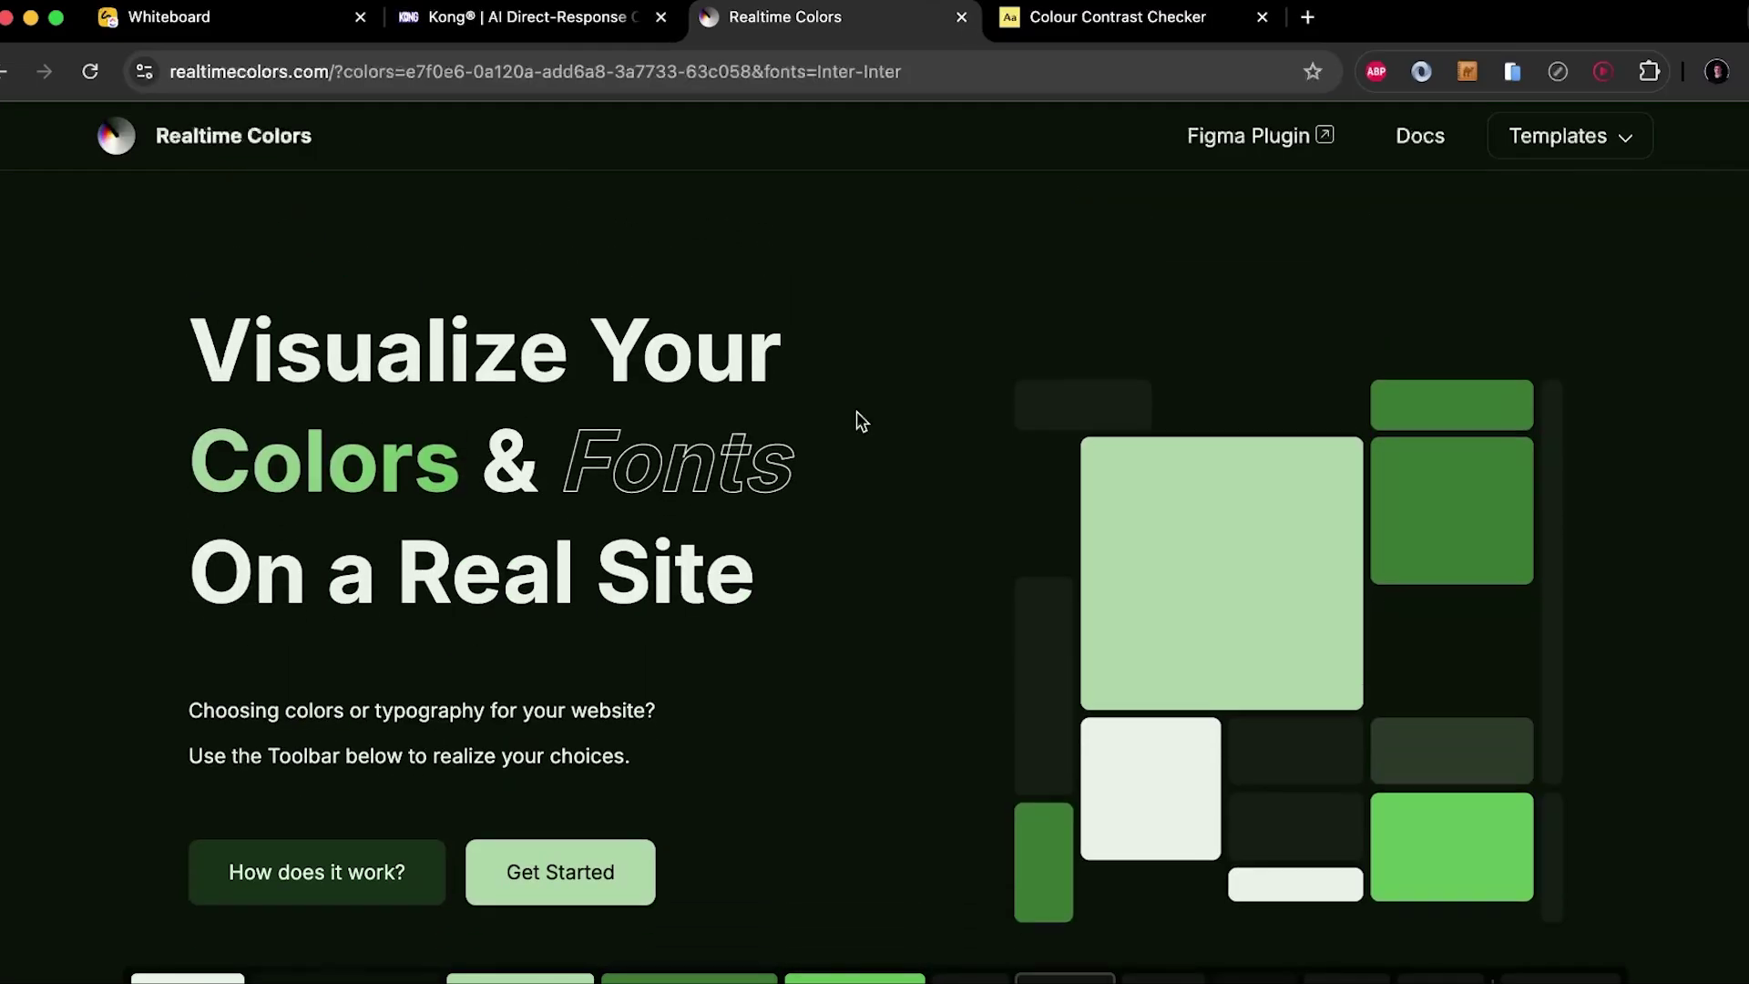
scroll(856, 411, down, 3)
scroll(856, 412, down, 4)
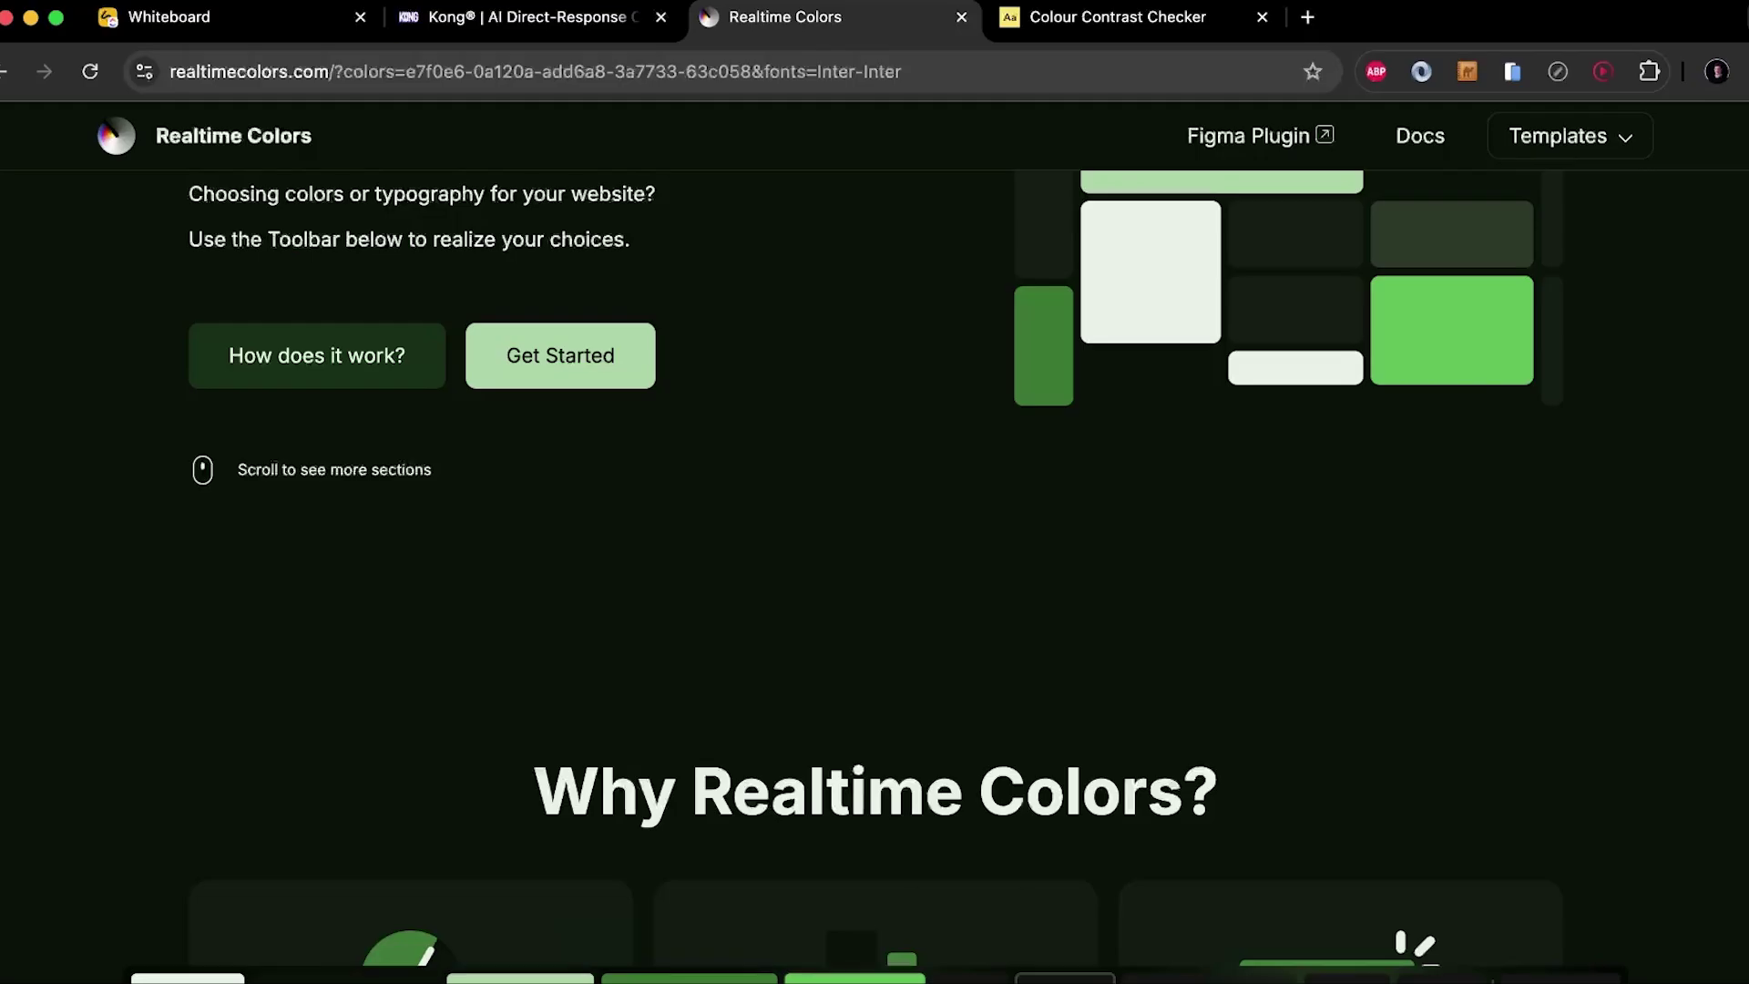
scroll(939, 468, down, 20)
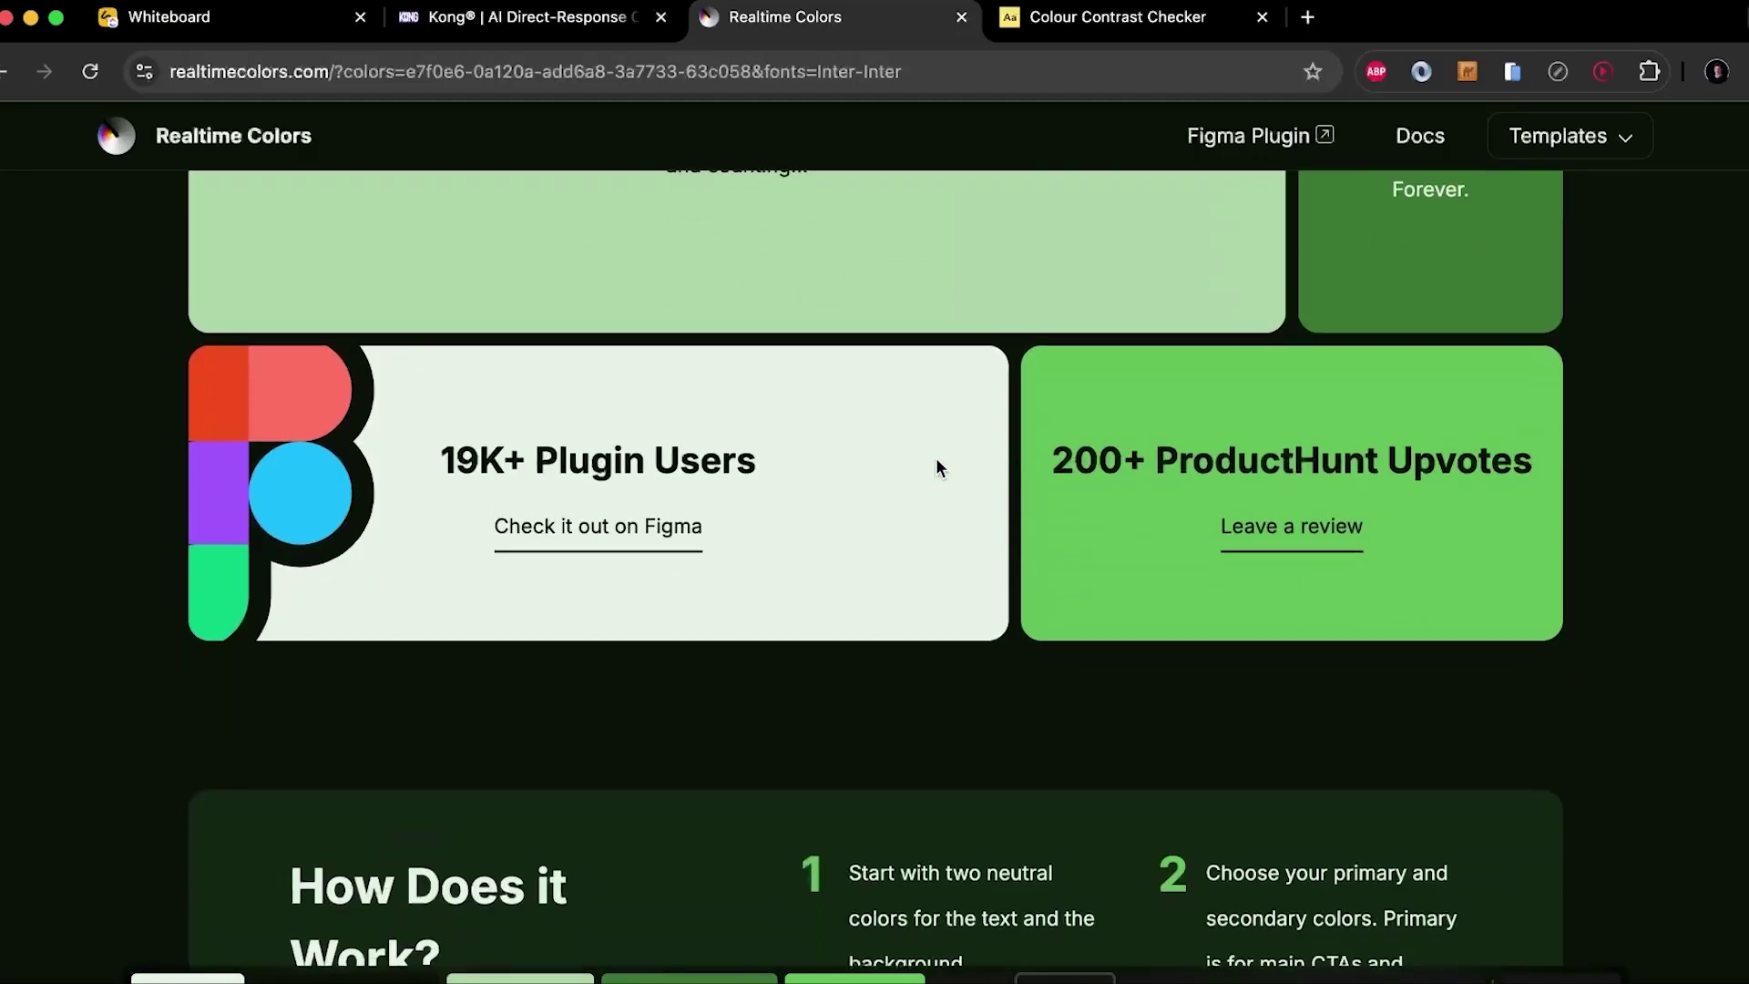
scroll(941, 468, down, 10)
scroll(941, 468, up, 20)
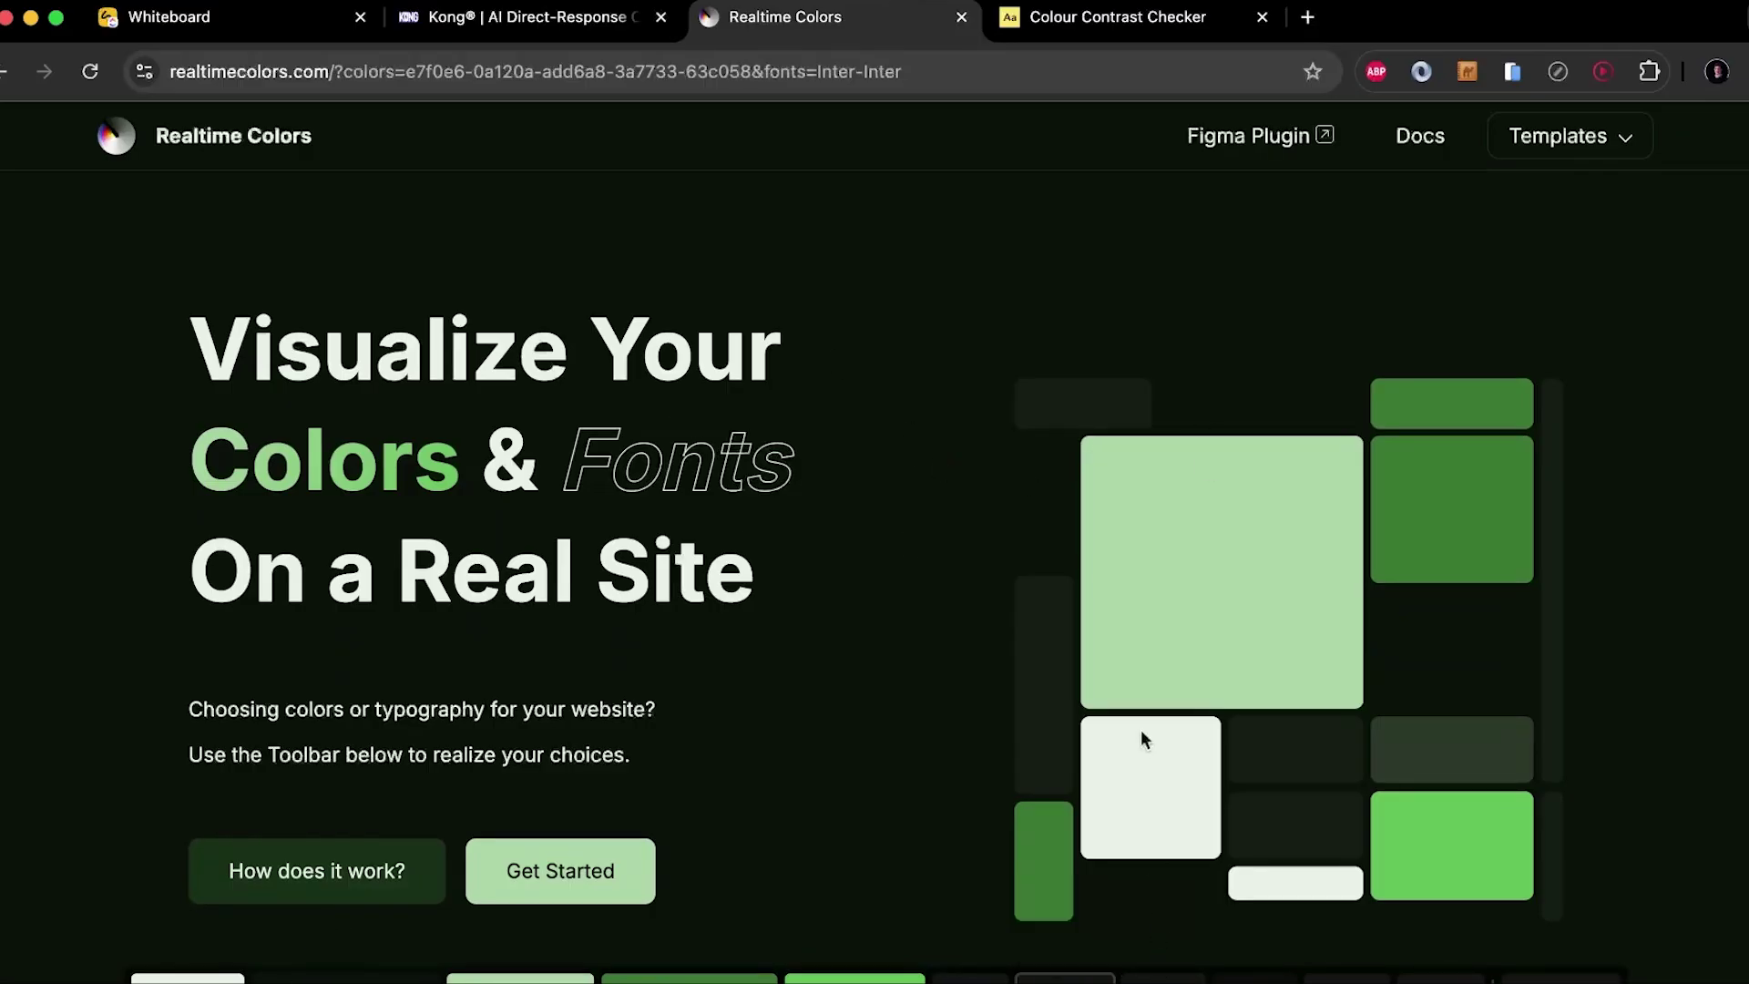
scroll(1140, 729, down, 2)
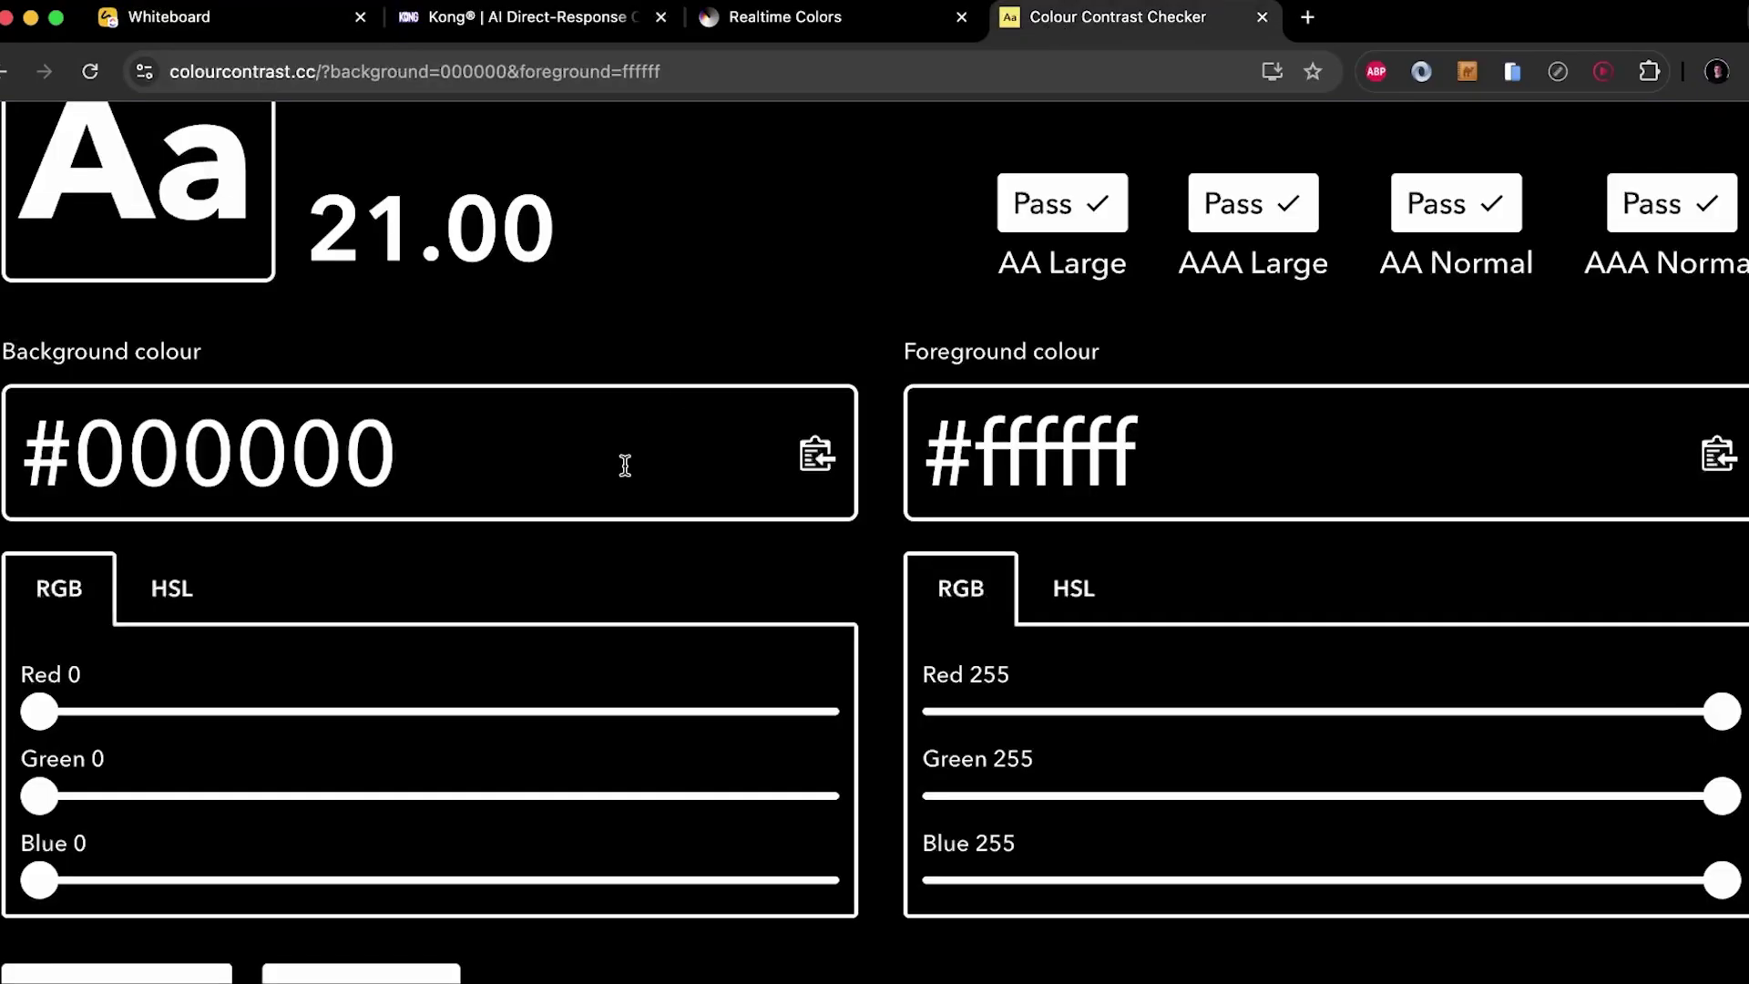
Go back to the Colour Contrast Checker and highlight the Aa sample and AA/AAA ratings
scroll(625, 466, up, 3)
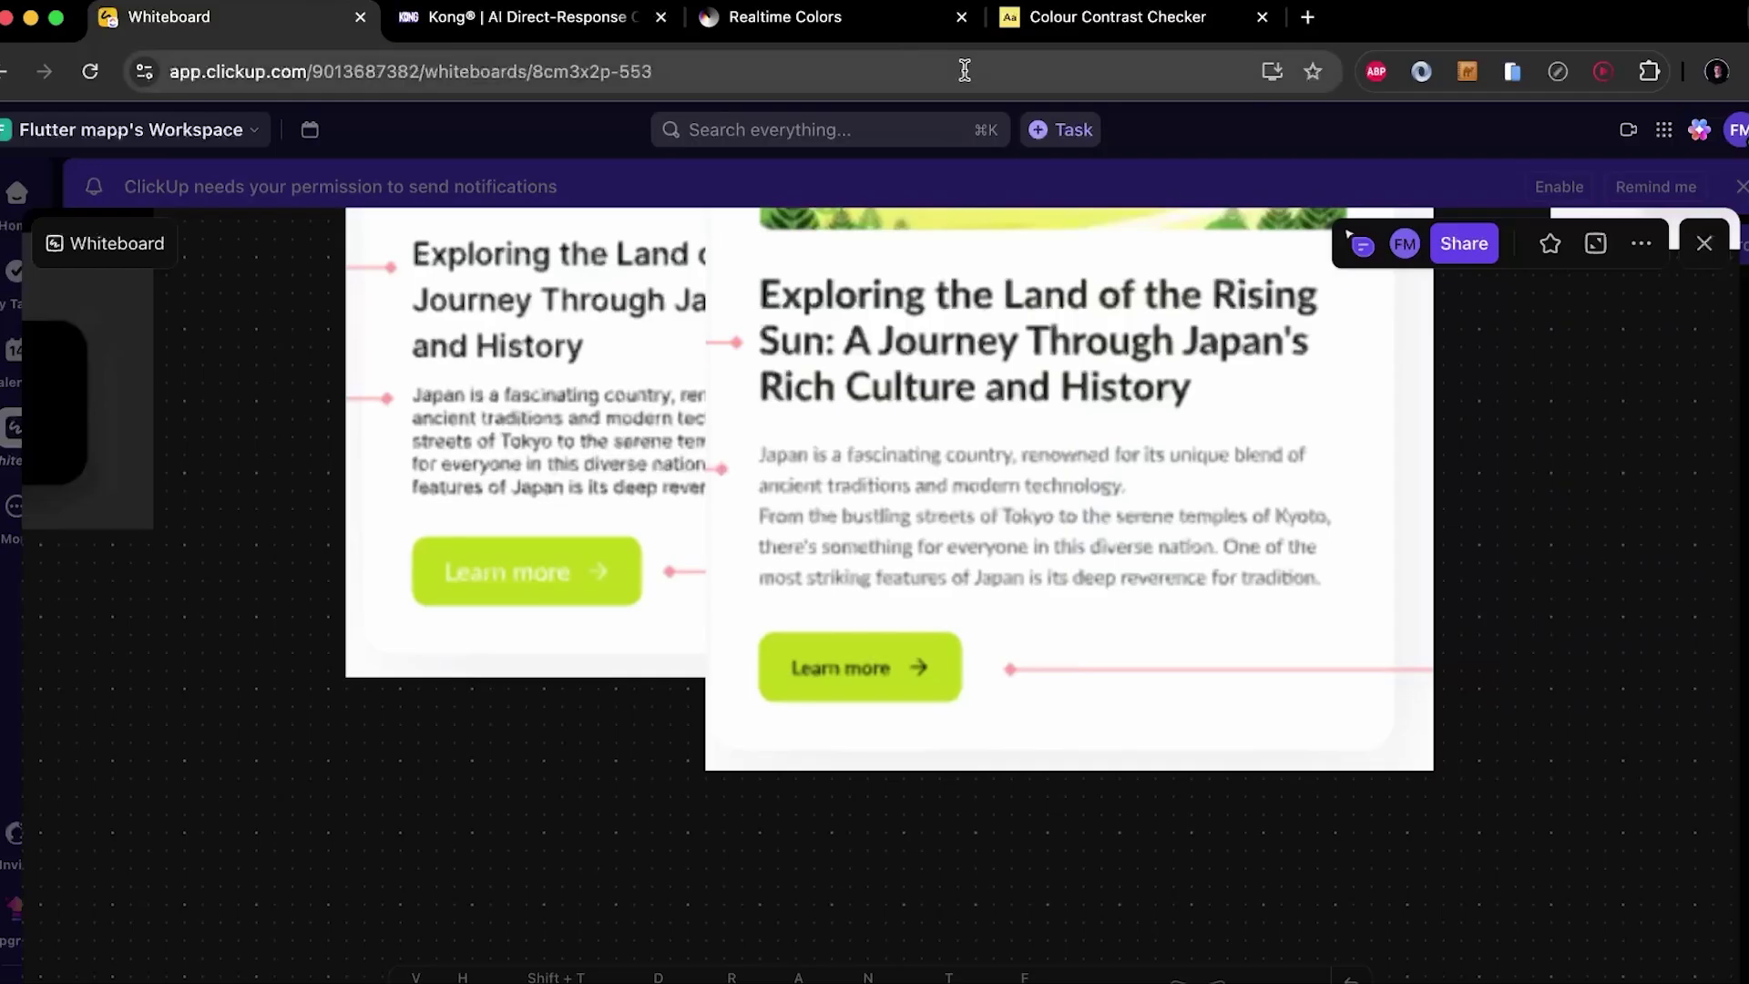
click(1048, 19)
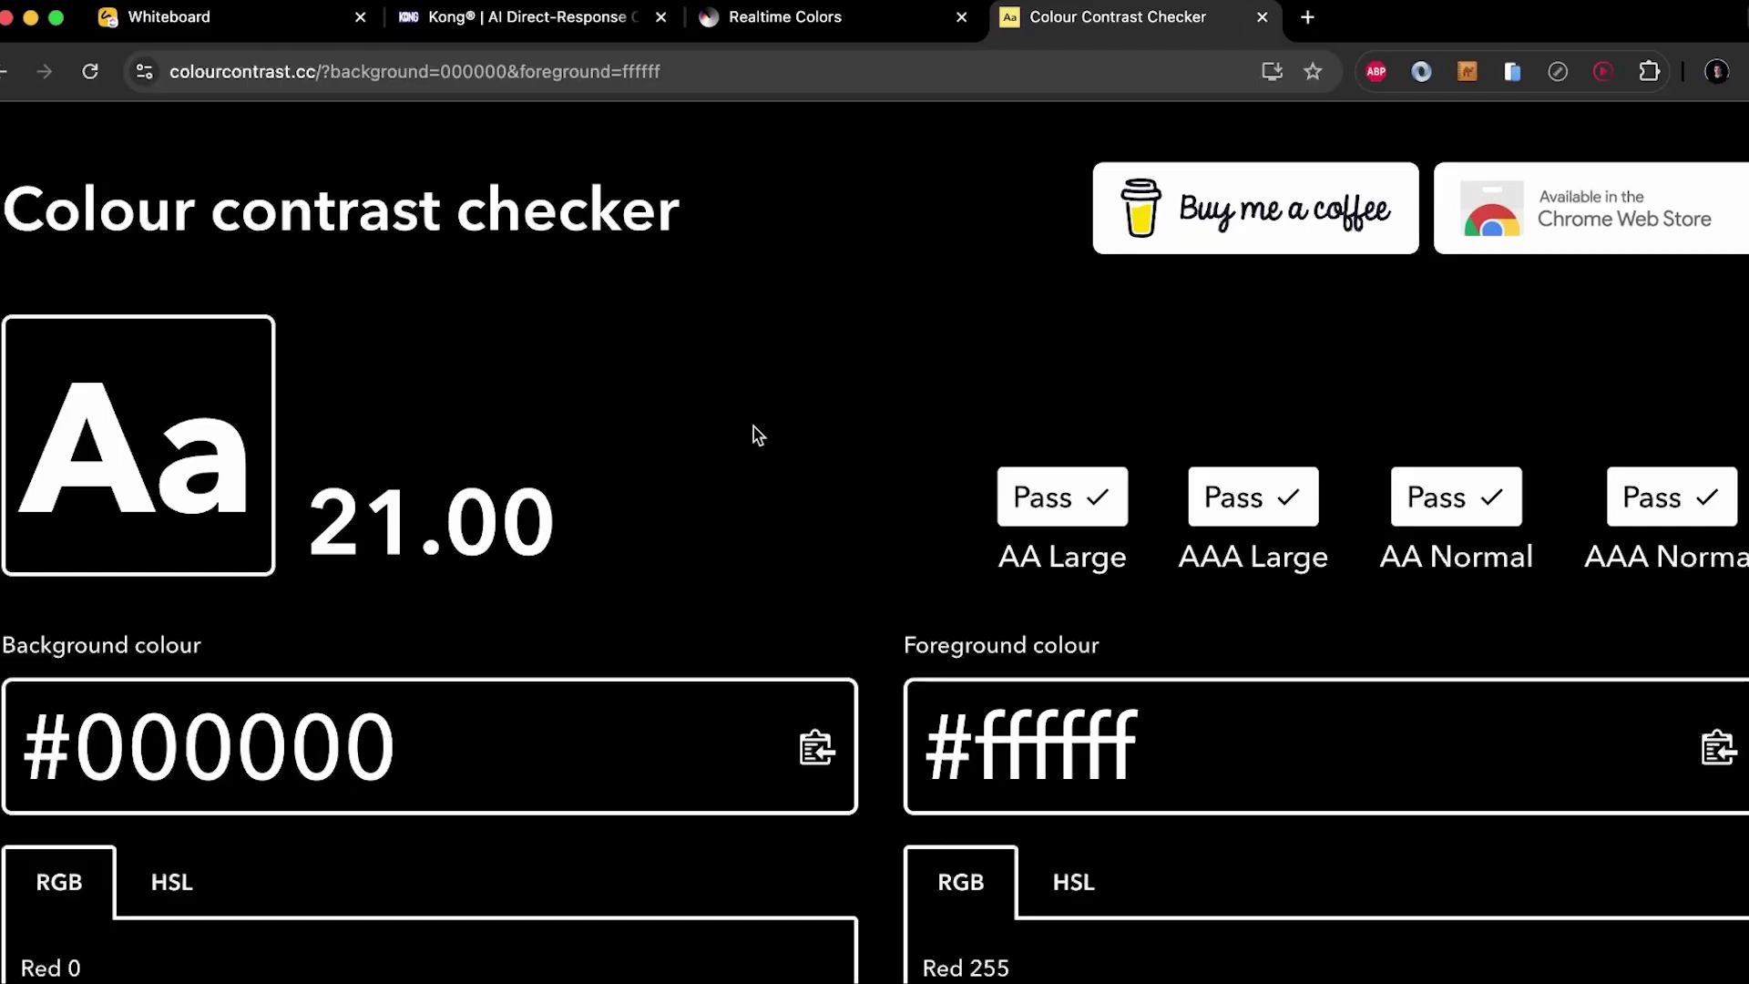
scroll(726, 780, down, 5)
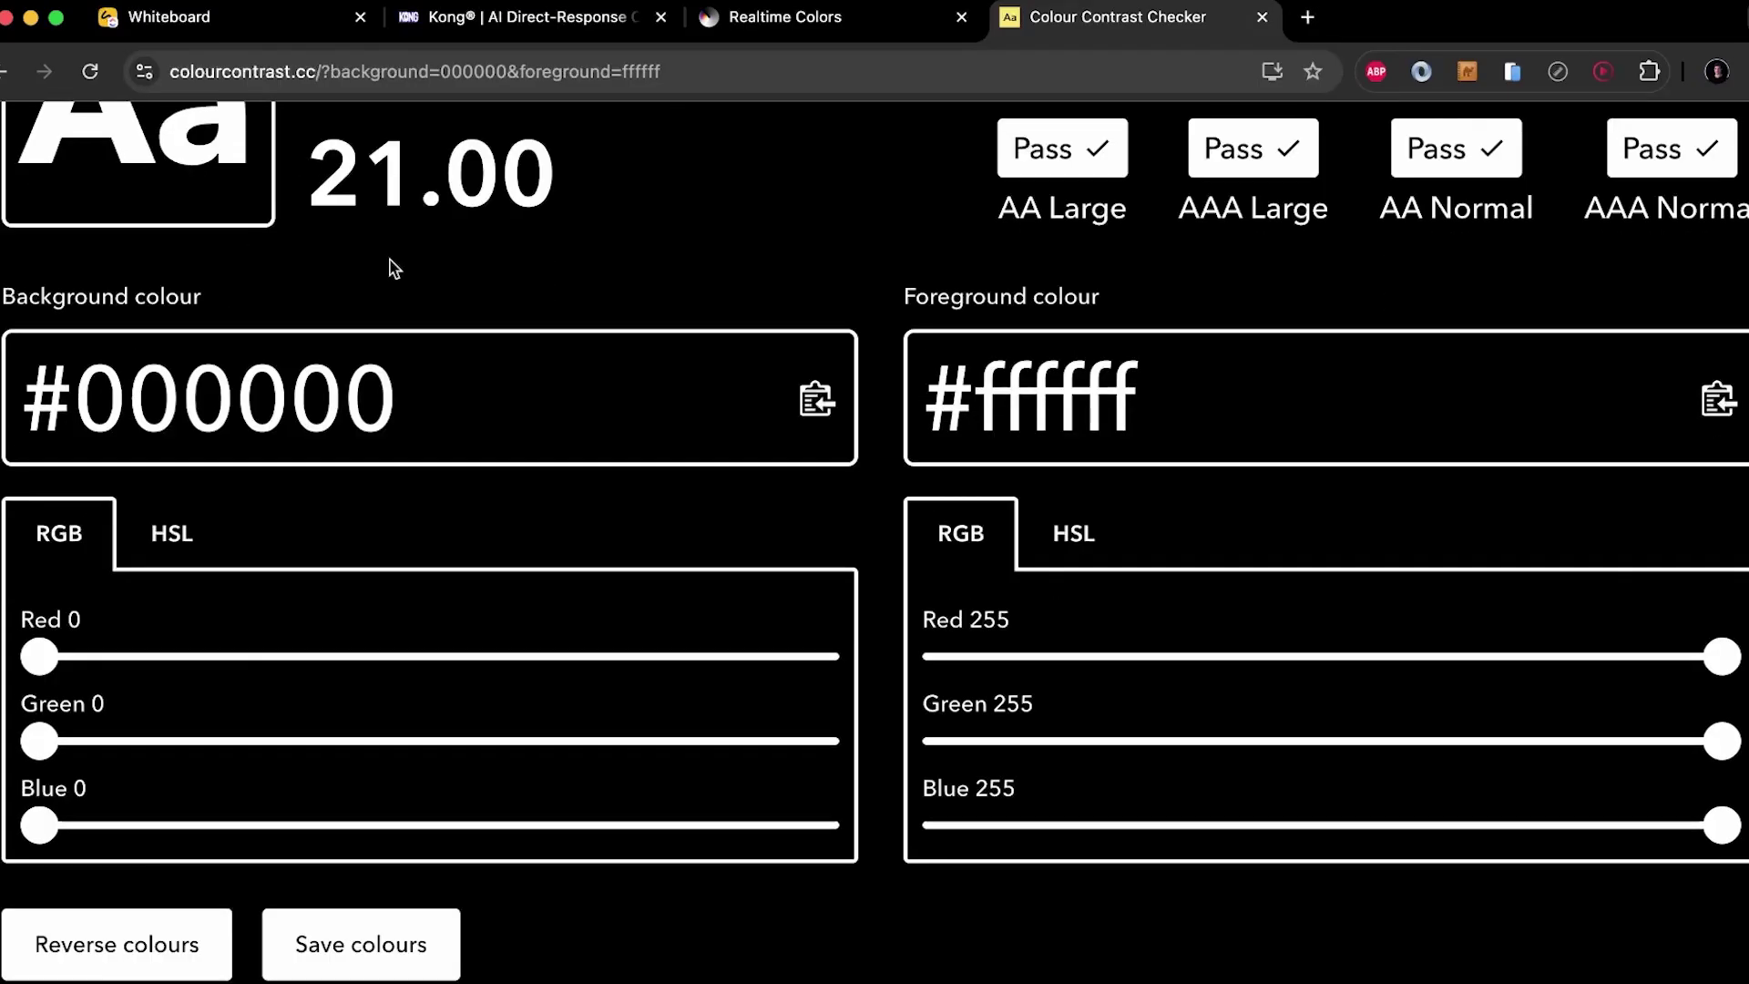
scroll(541, 341, up, 2)
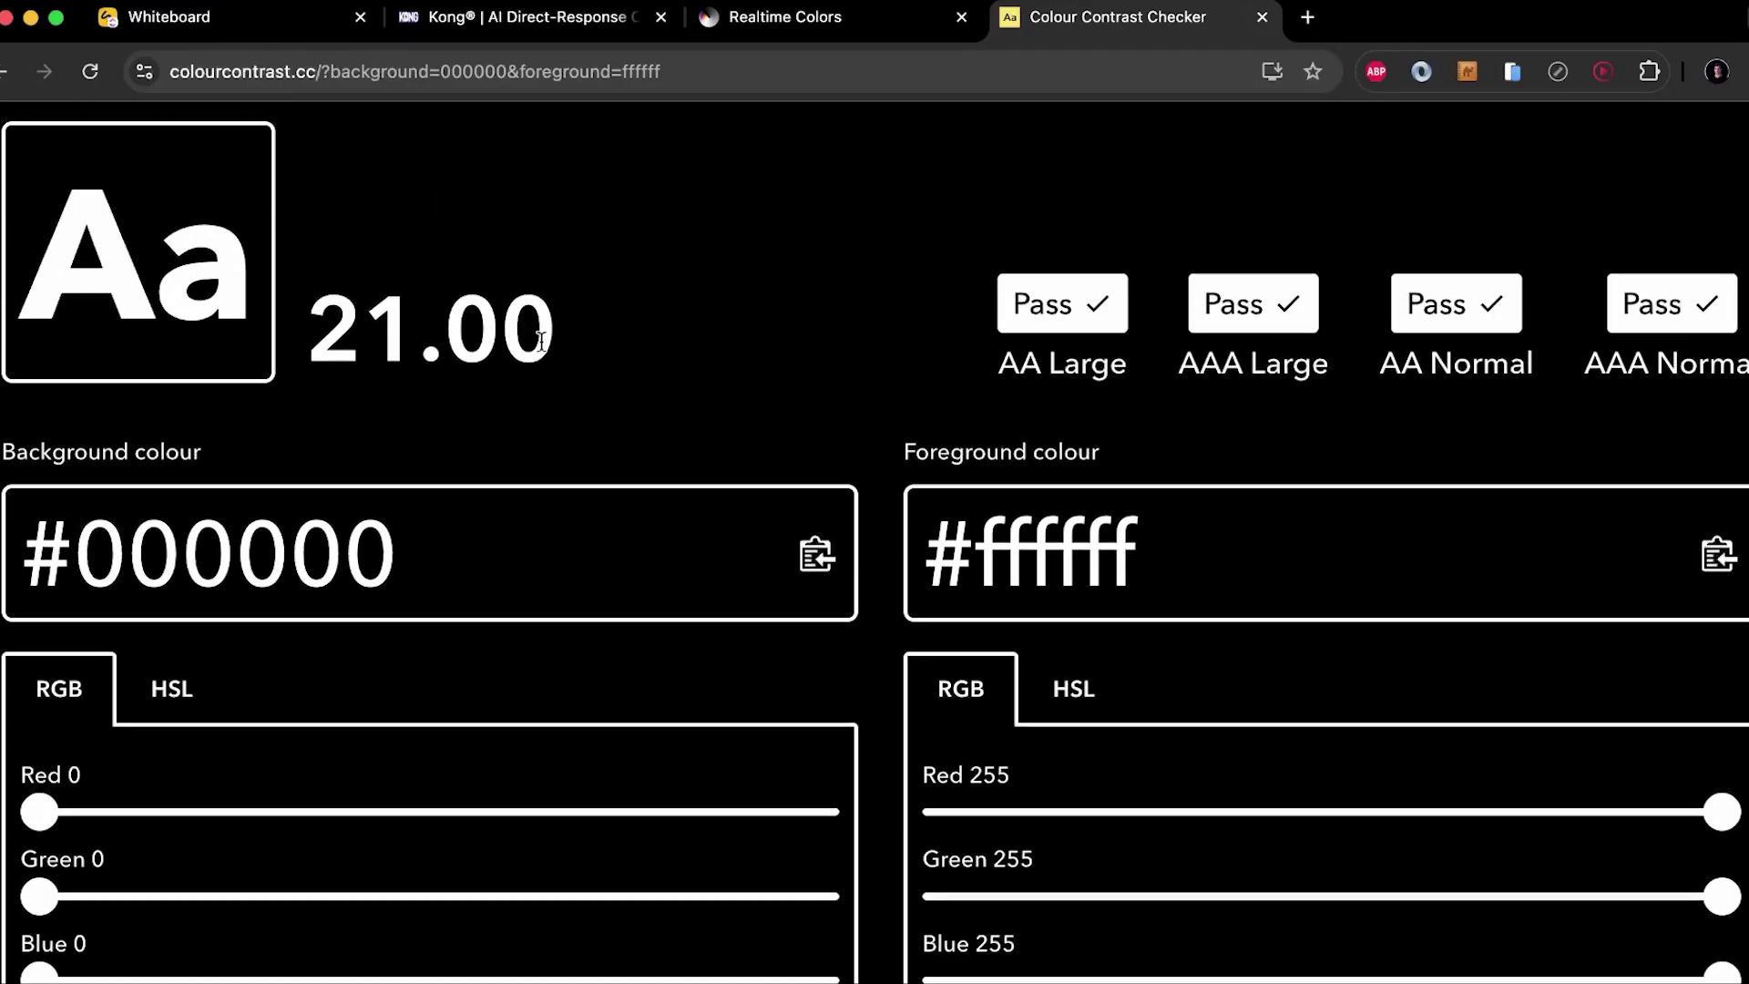
double_click(89, 263)
drag(959, 361, 1744, 364)
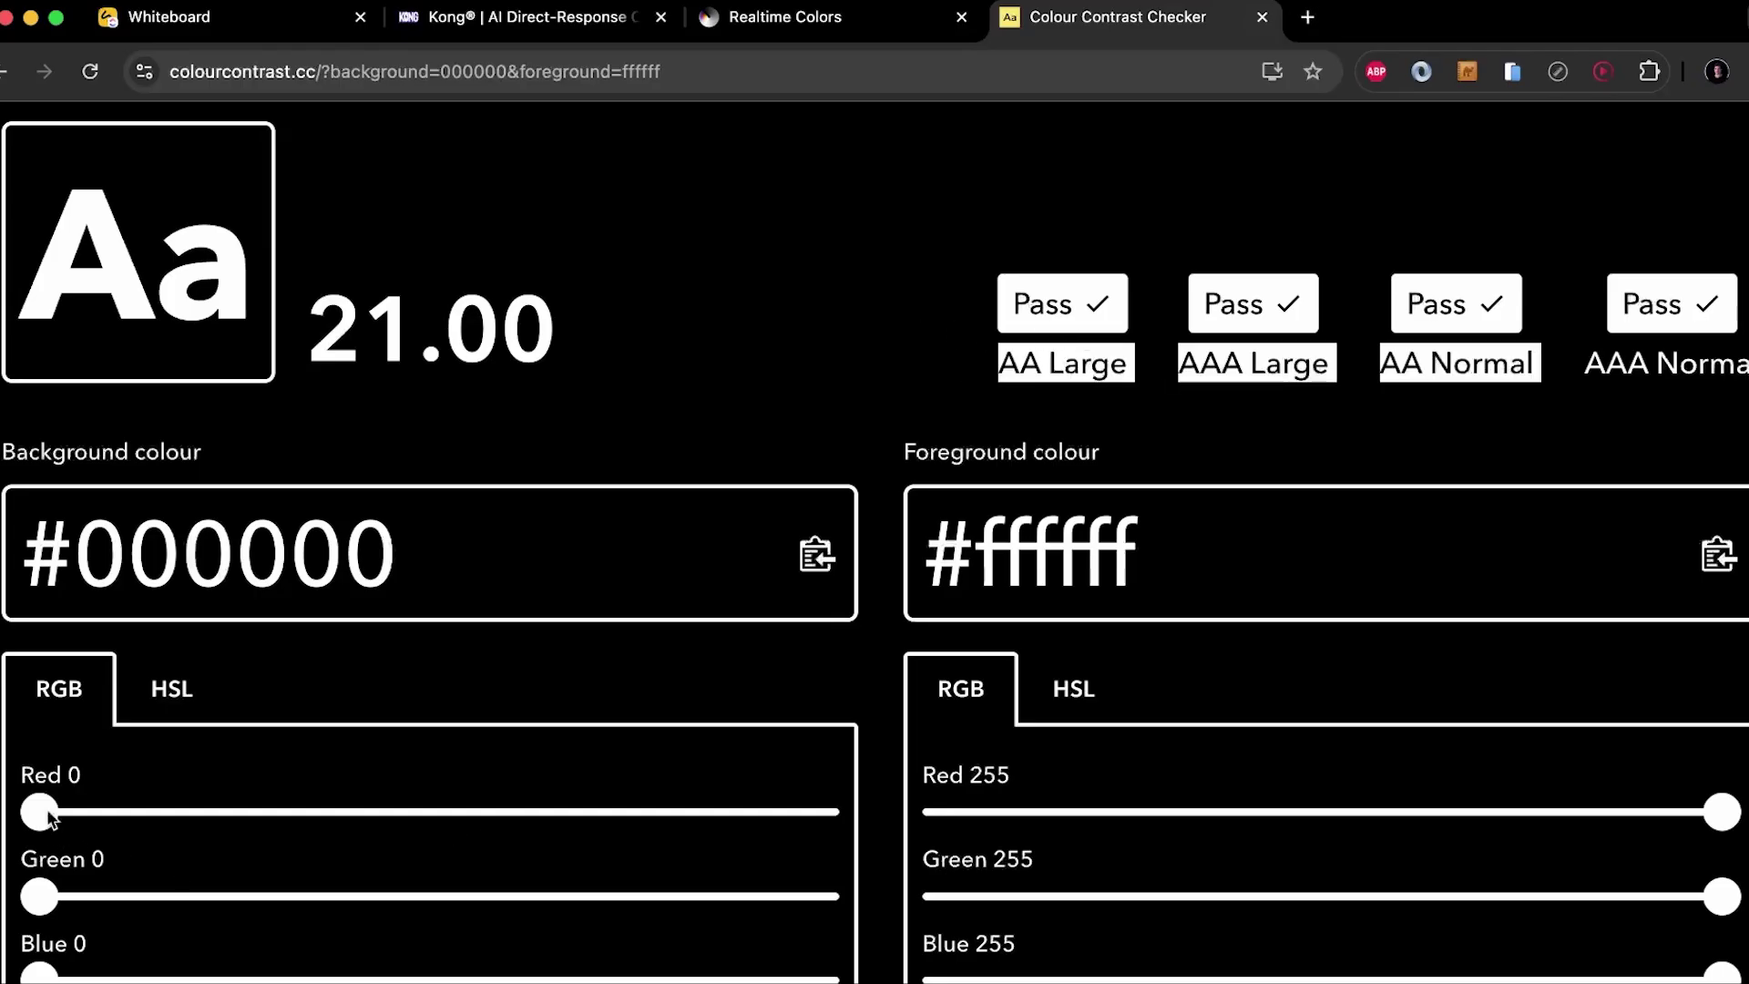
Test red #ff0000 against cyan #34ffff (3.22, AA Large only), then return to the whiteboard
drag(41, 810, 820, 811)
drag(1663, 806, 934, 810)
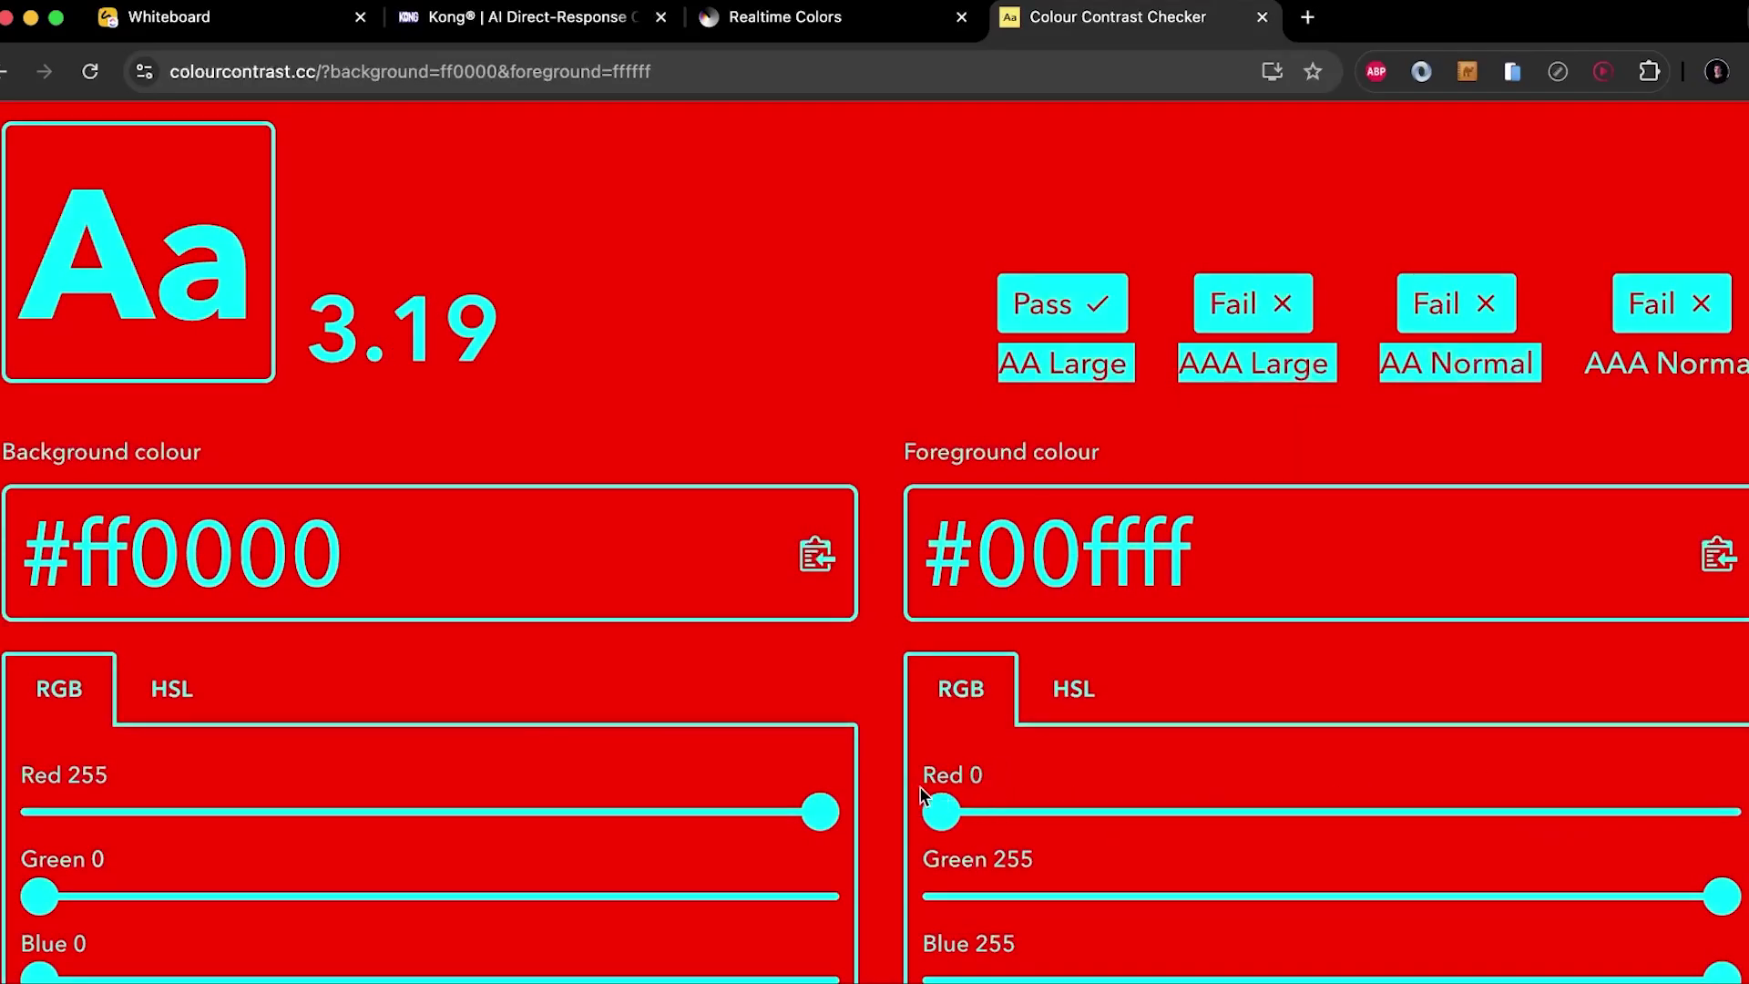
drag(159, 290, 1740, 314)
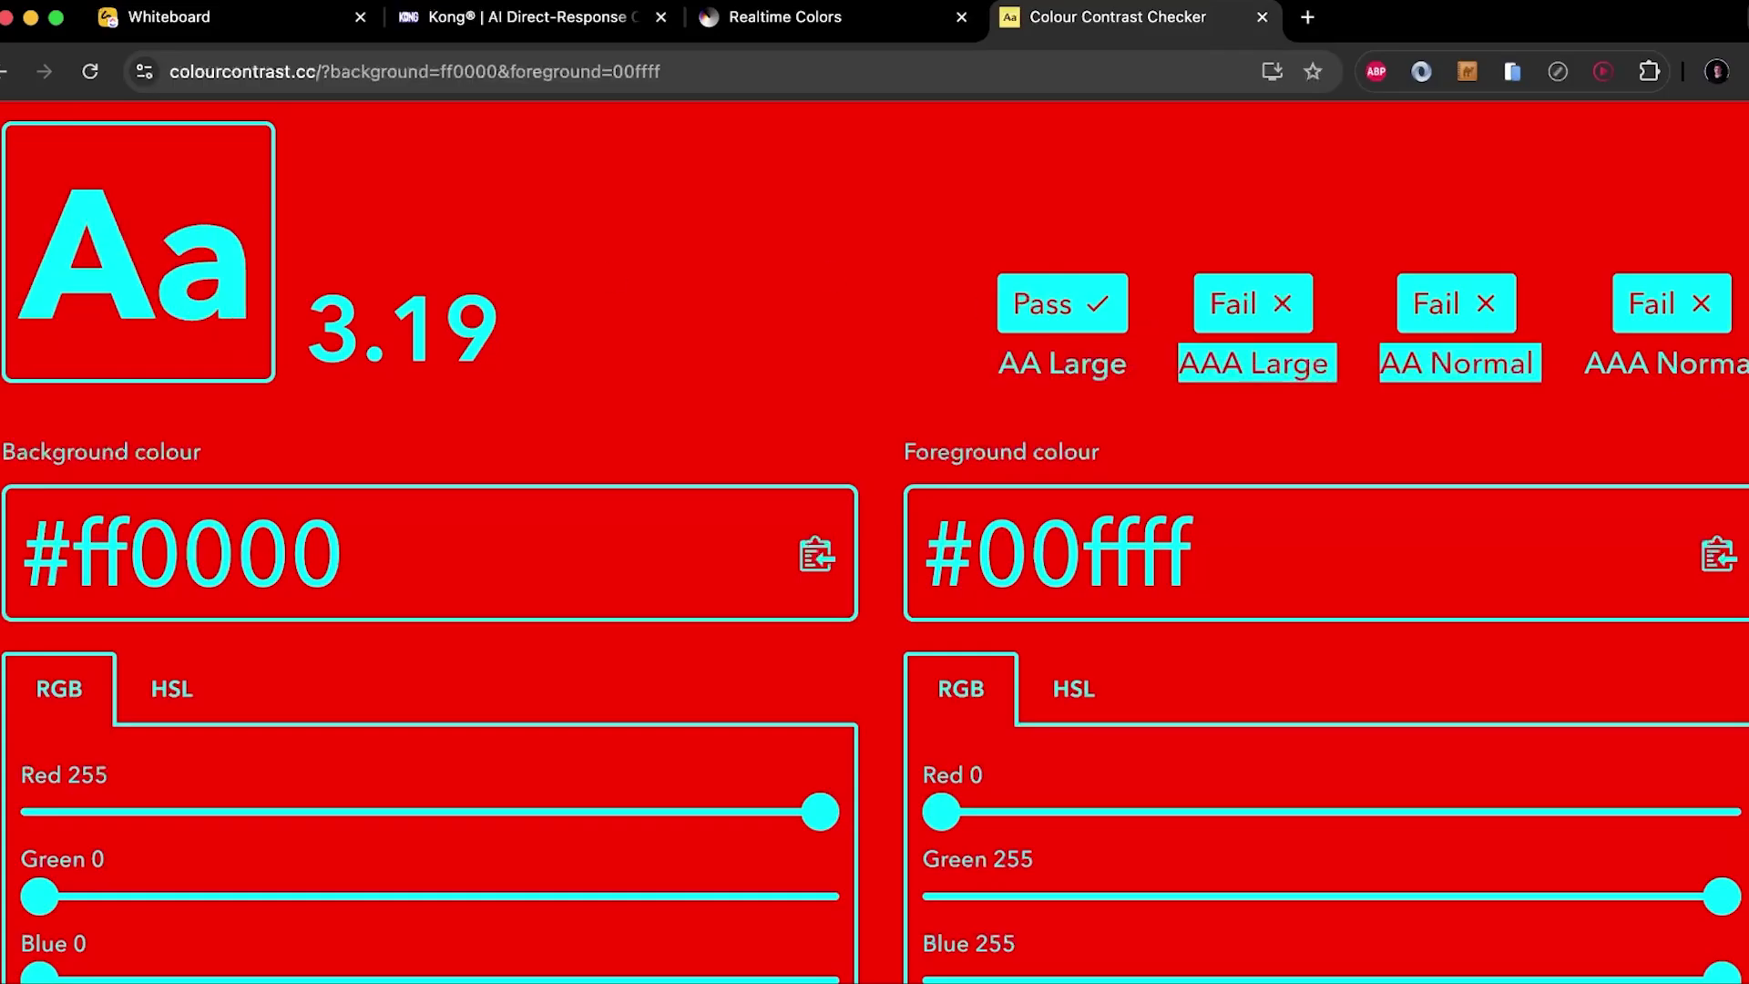
click(891, 855)
drag(945, 817, 1102, 823)
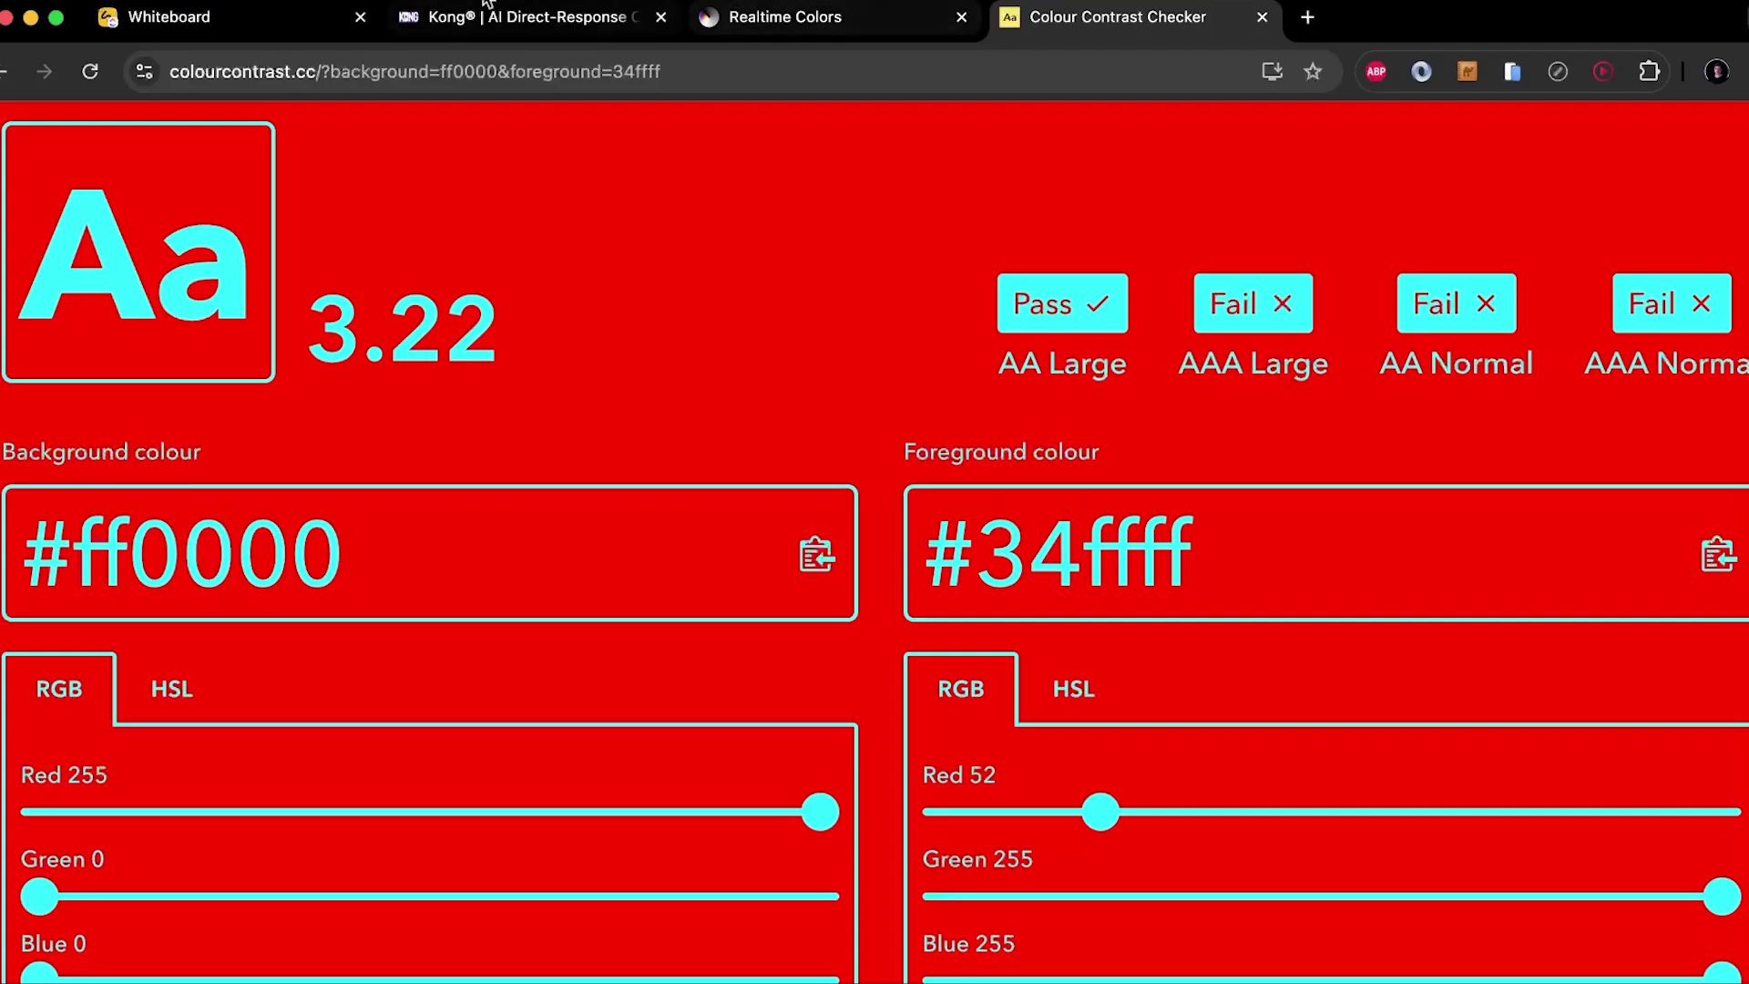
click(182, 17)
Pan from the navigation dropdown mockup to the 'This looks mid' versus 'This looks clean' cards
scroll(1687, 400, down, 3)
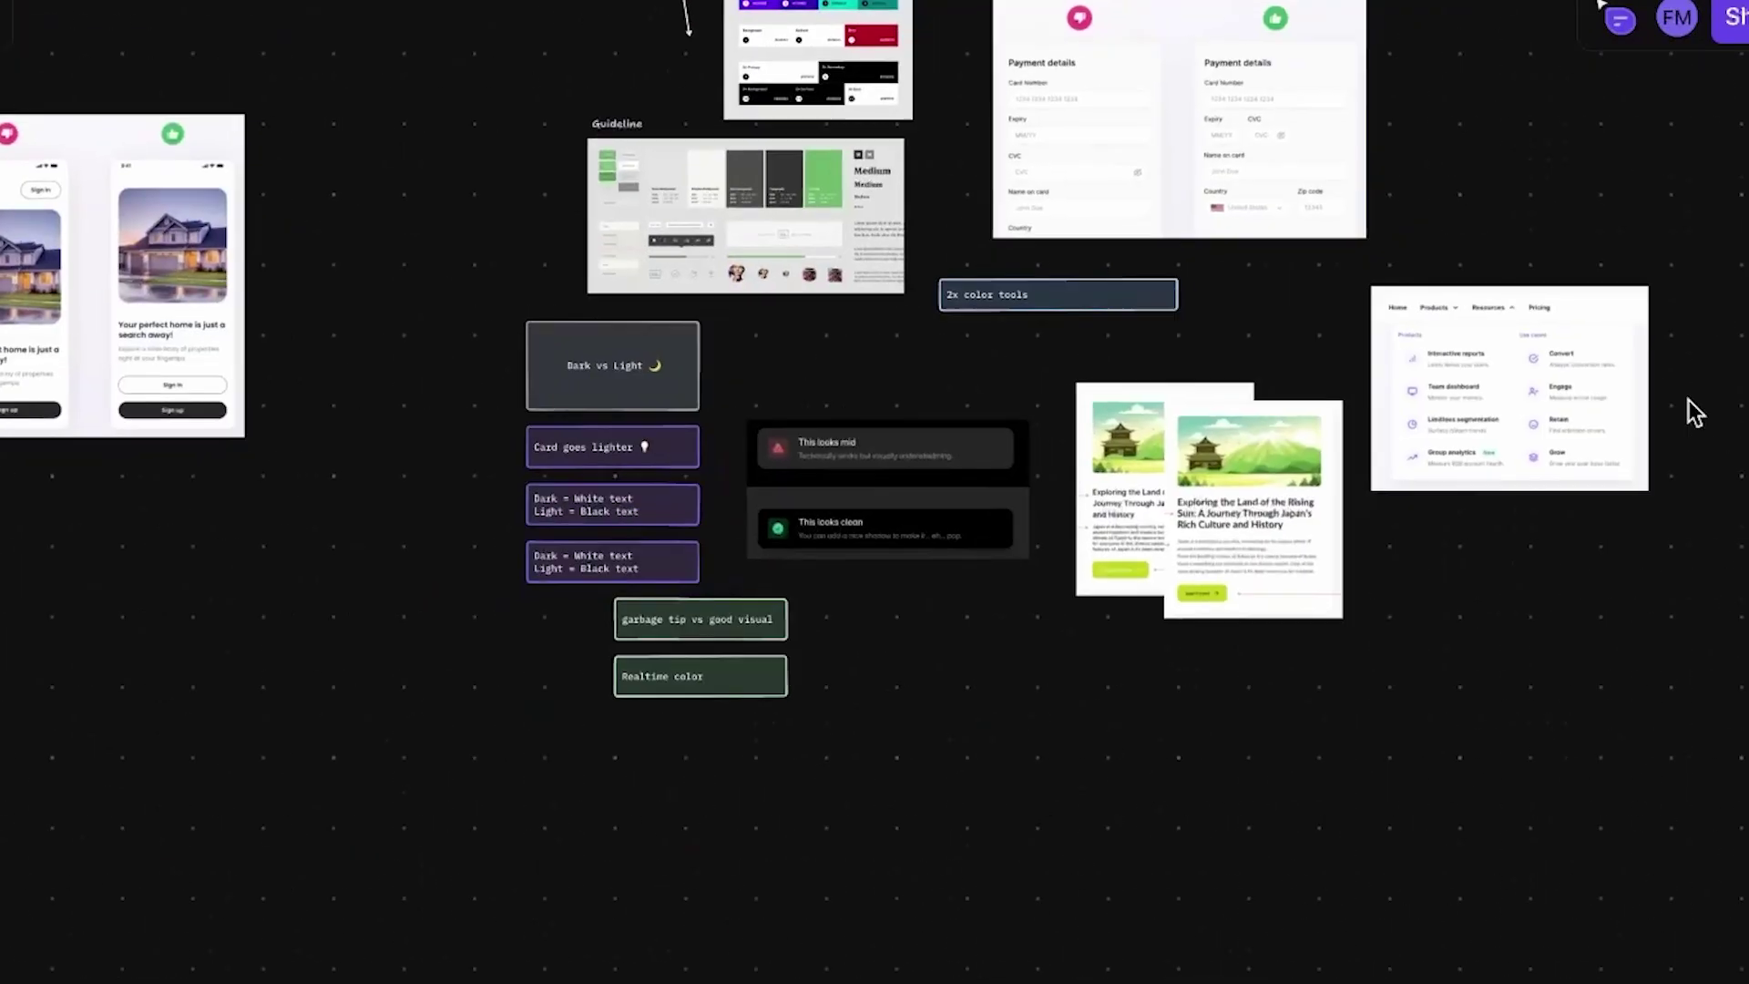
scroll(1687, 401, up, 8)
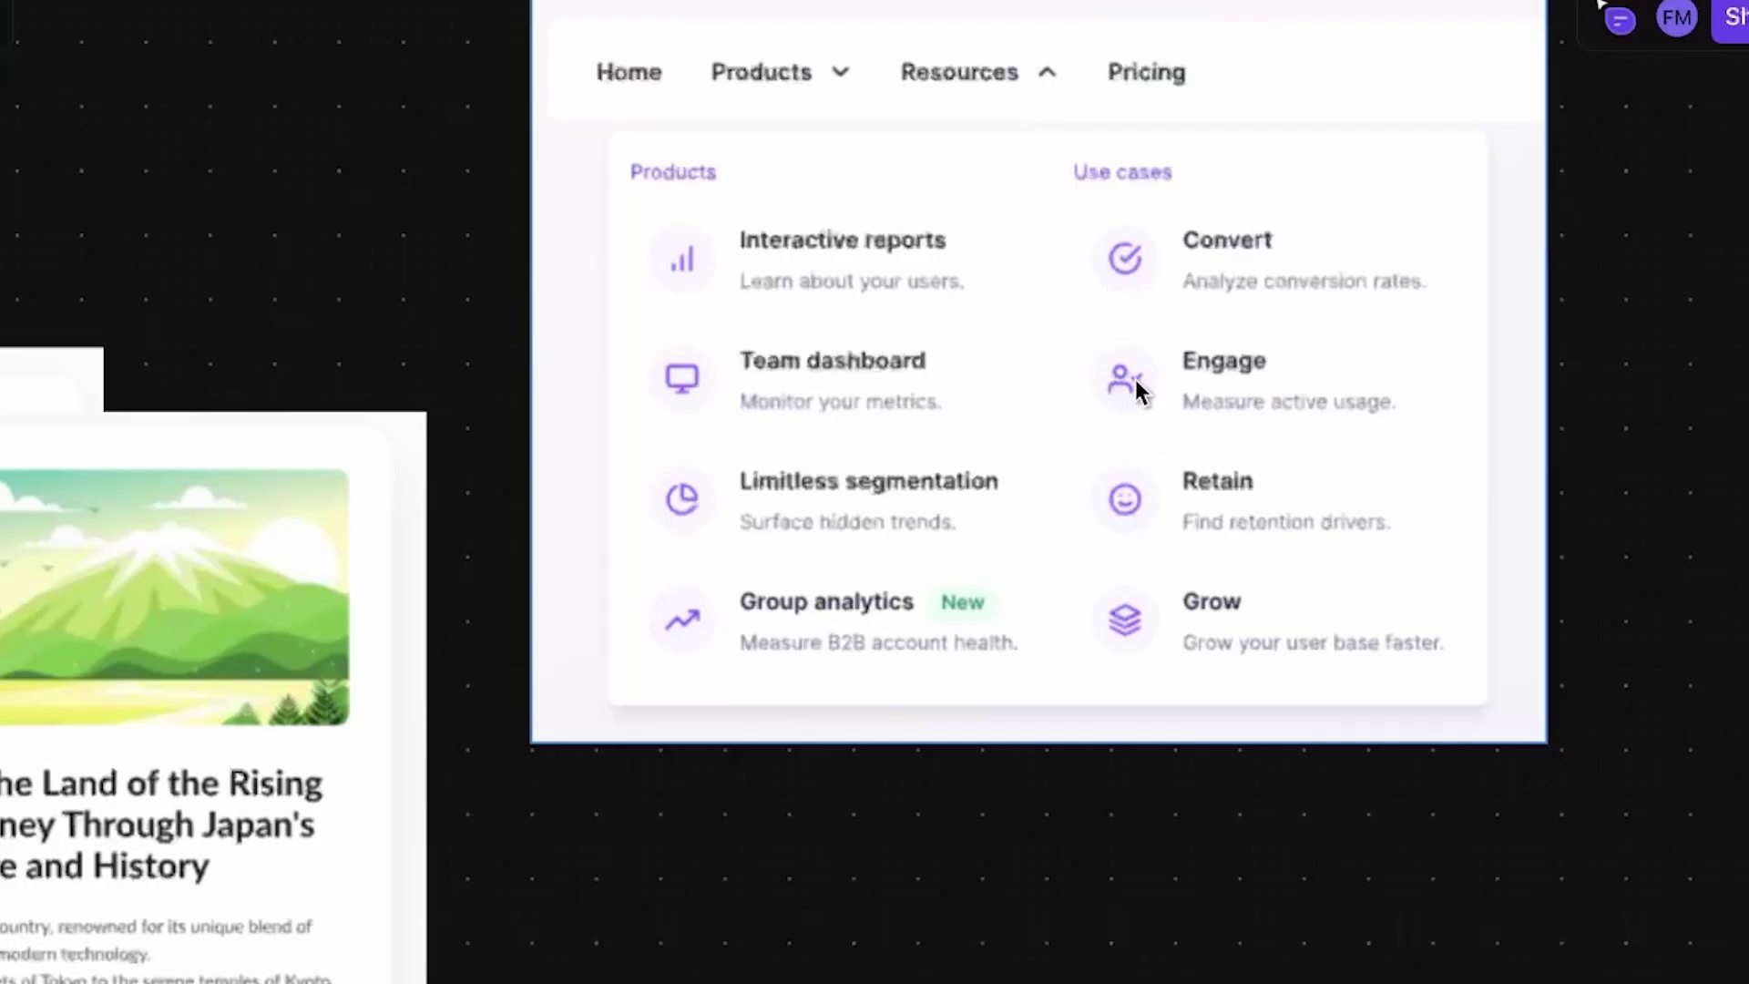
scroll(1089, 605, up, 5)
scroll(1088, 606, left, 3)
scroll(1085, 603, up, 5)
scroll(1085, 603, left, 15)
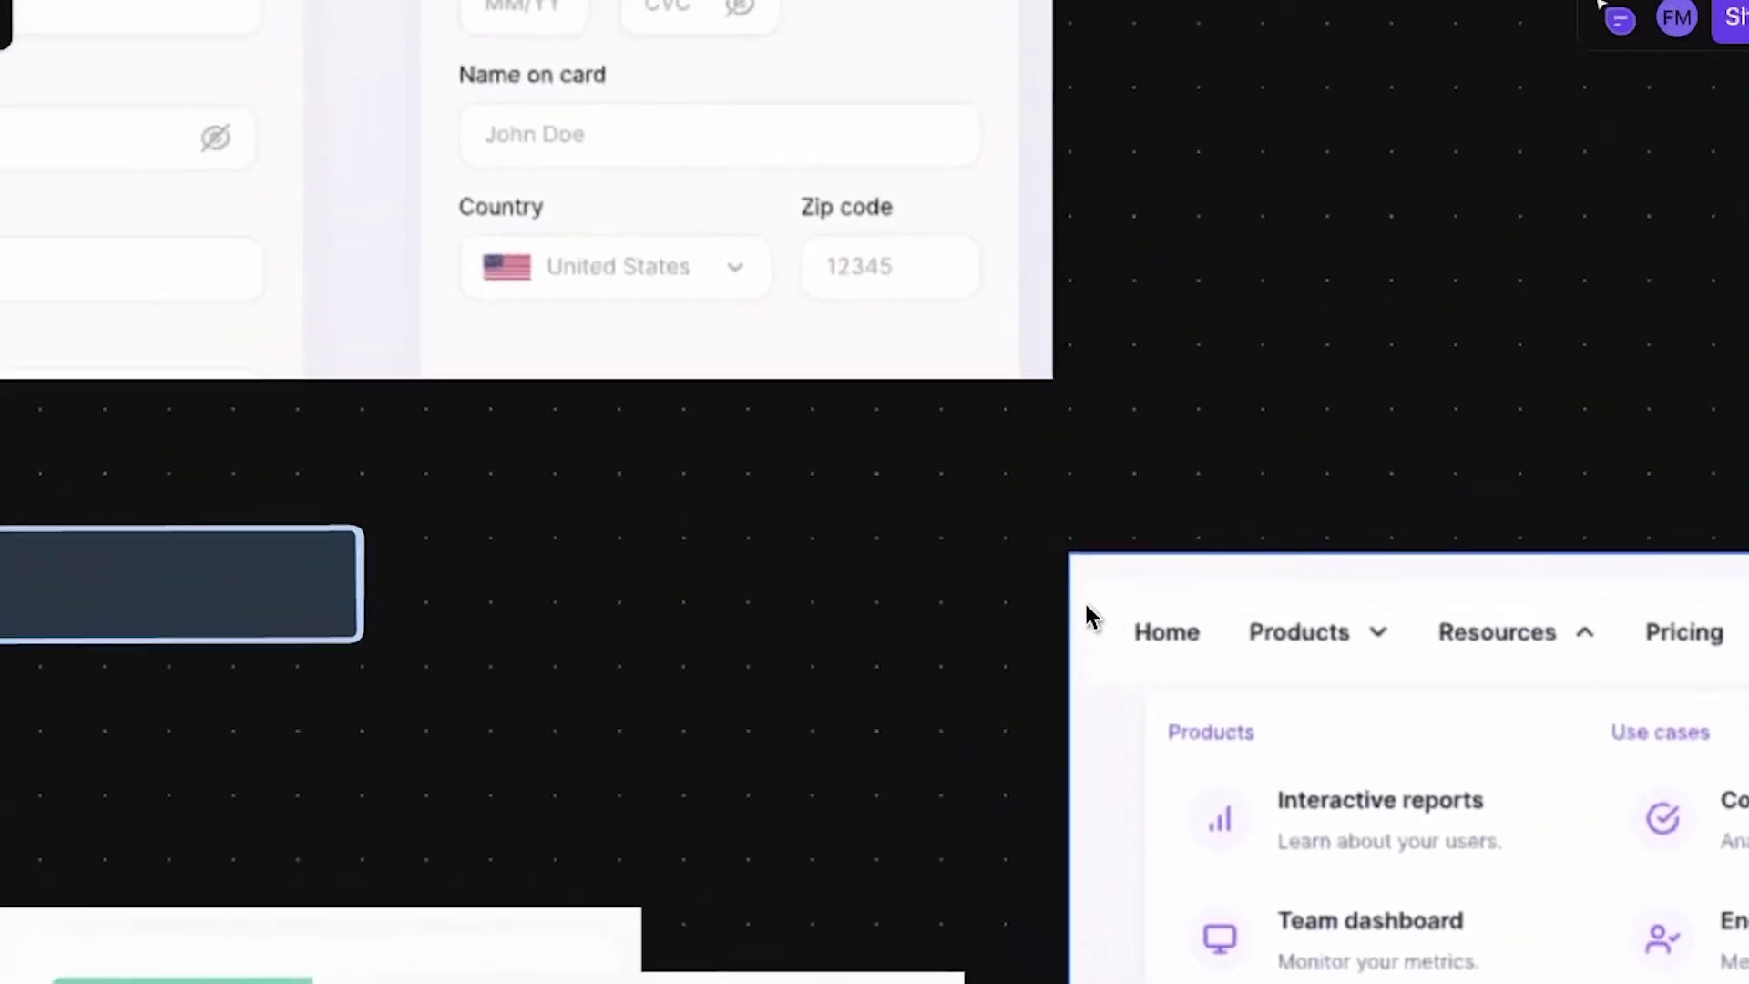
scroll(1135, 657, right, 15)
scroll(1135, 657, down, 5)
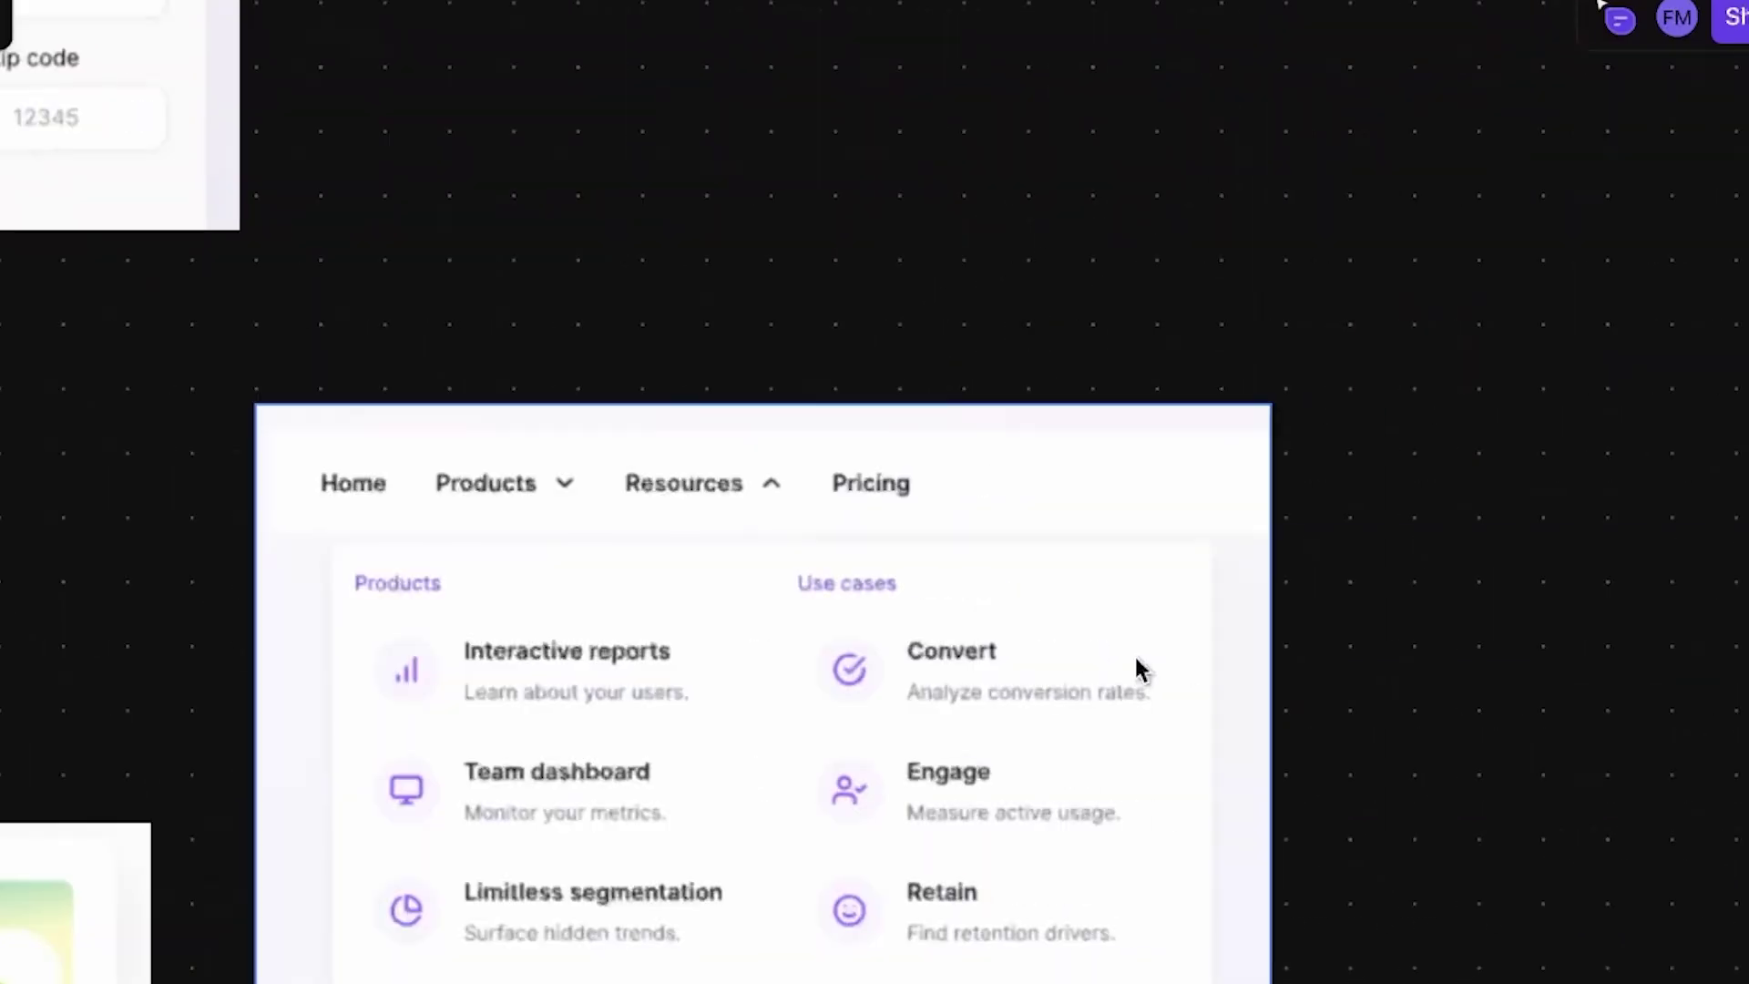
scroll(1135, 658, left, 20)
scroll(1135, 657, down, 4)
scroll(1135, 658, down, 3)
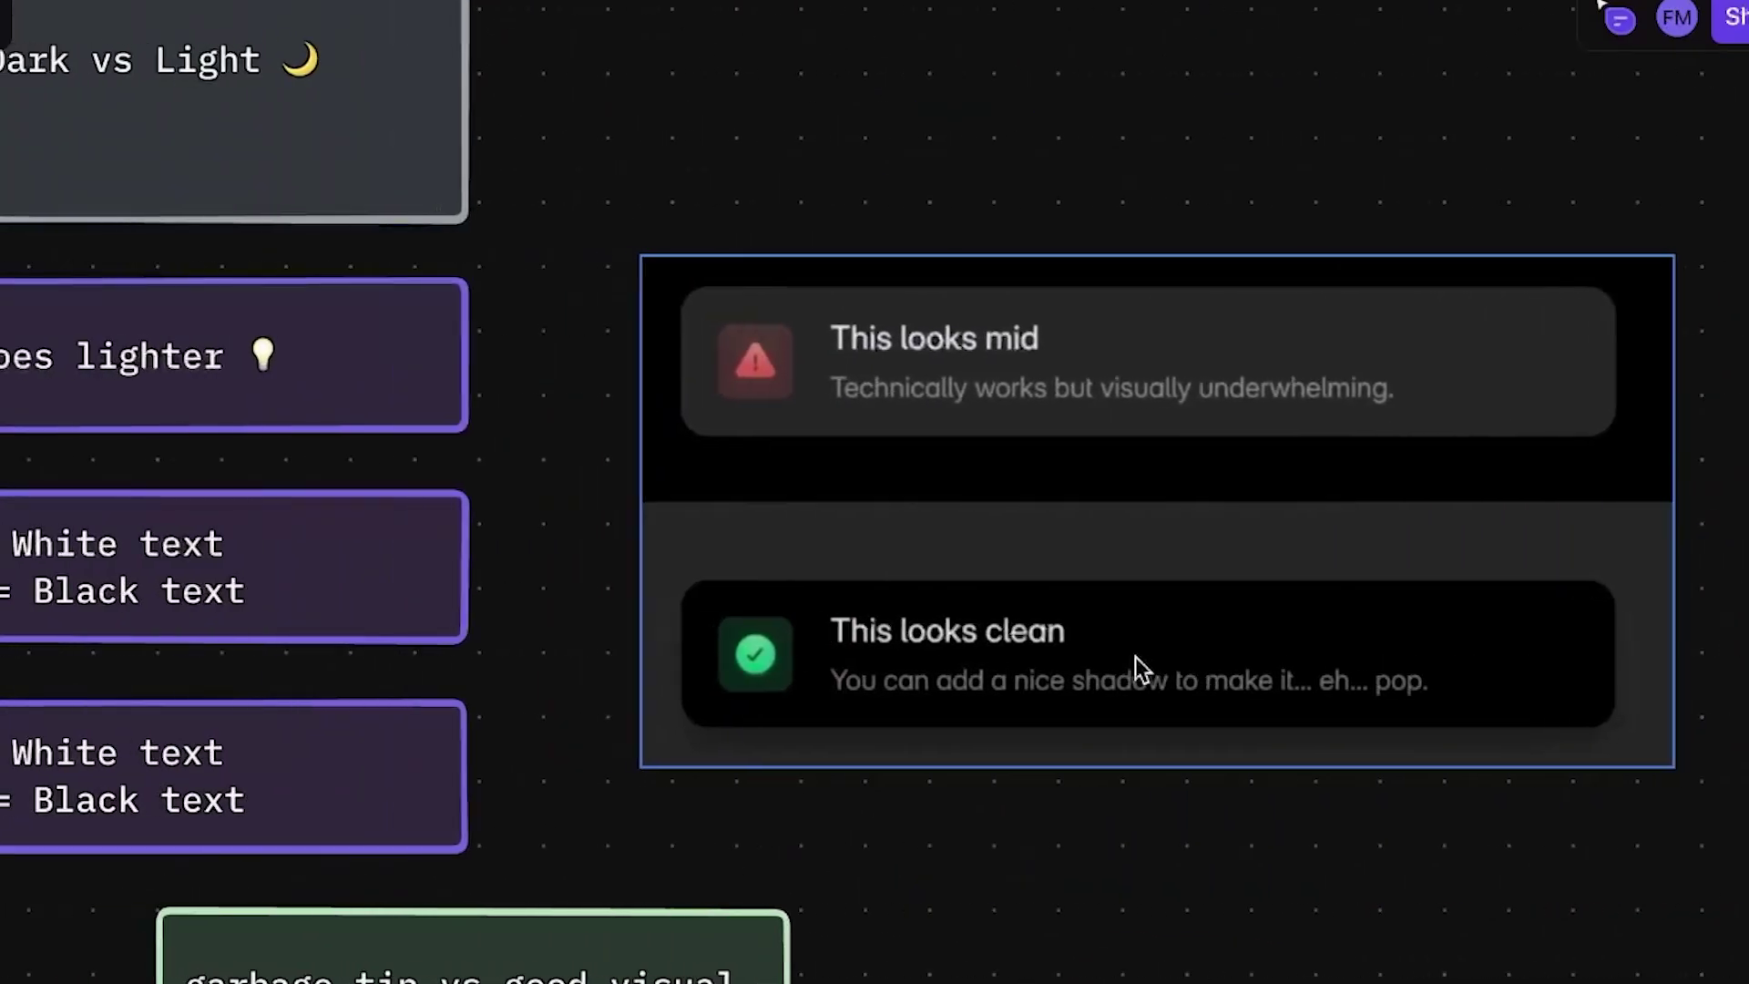
scroll(1135, 658, left, 5)
scroll(1135, 658, up, 5)
scroll(1135, 657, up, 5)
scroll(1135, 657, down, 2)
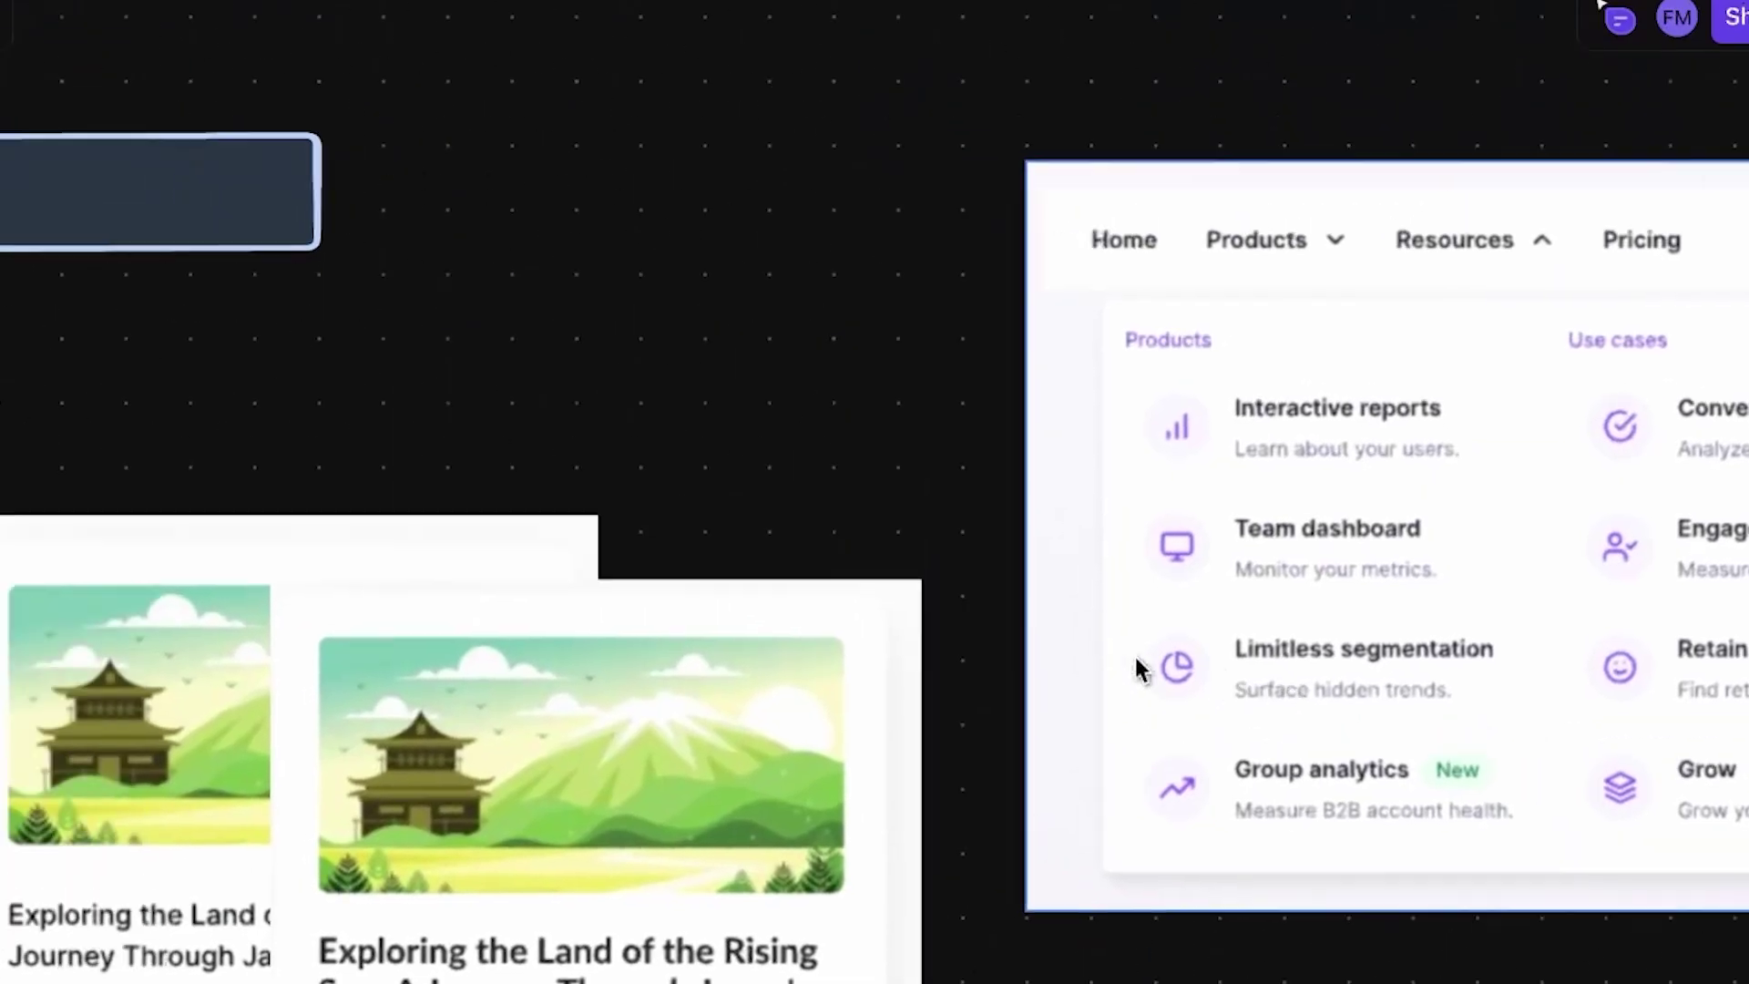
scroll(1135, 657, left, 10)
scroll(1135, 658, up, 4)
scroll(1134, 657, left, 10)
scroll(1139, 668, right, 10)
scroll(1140, 668, down, 5)
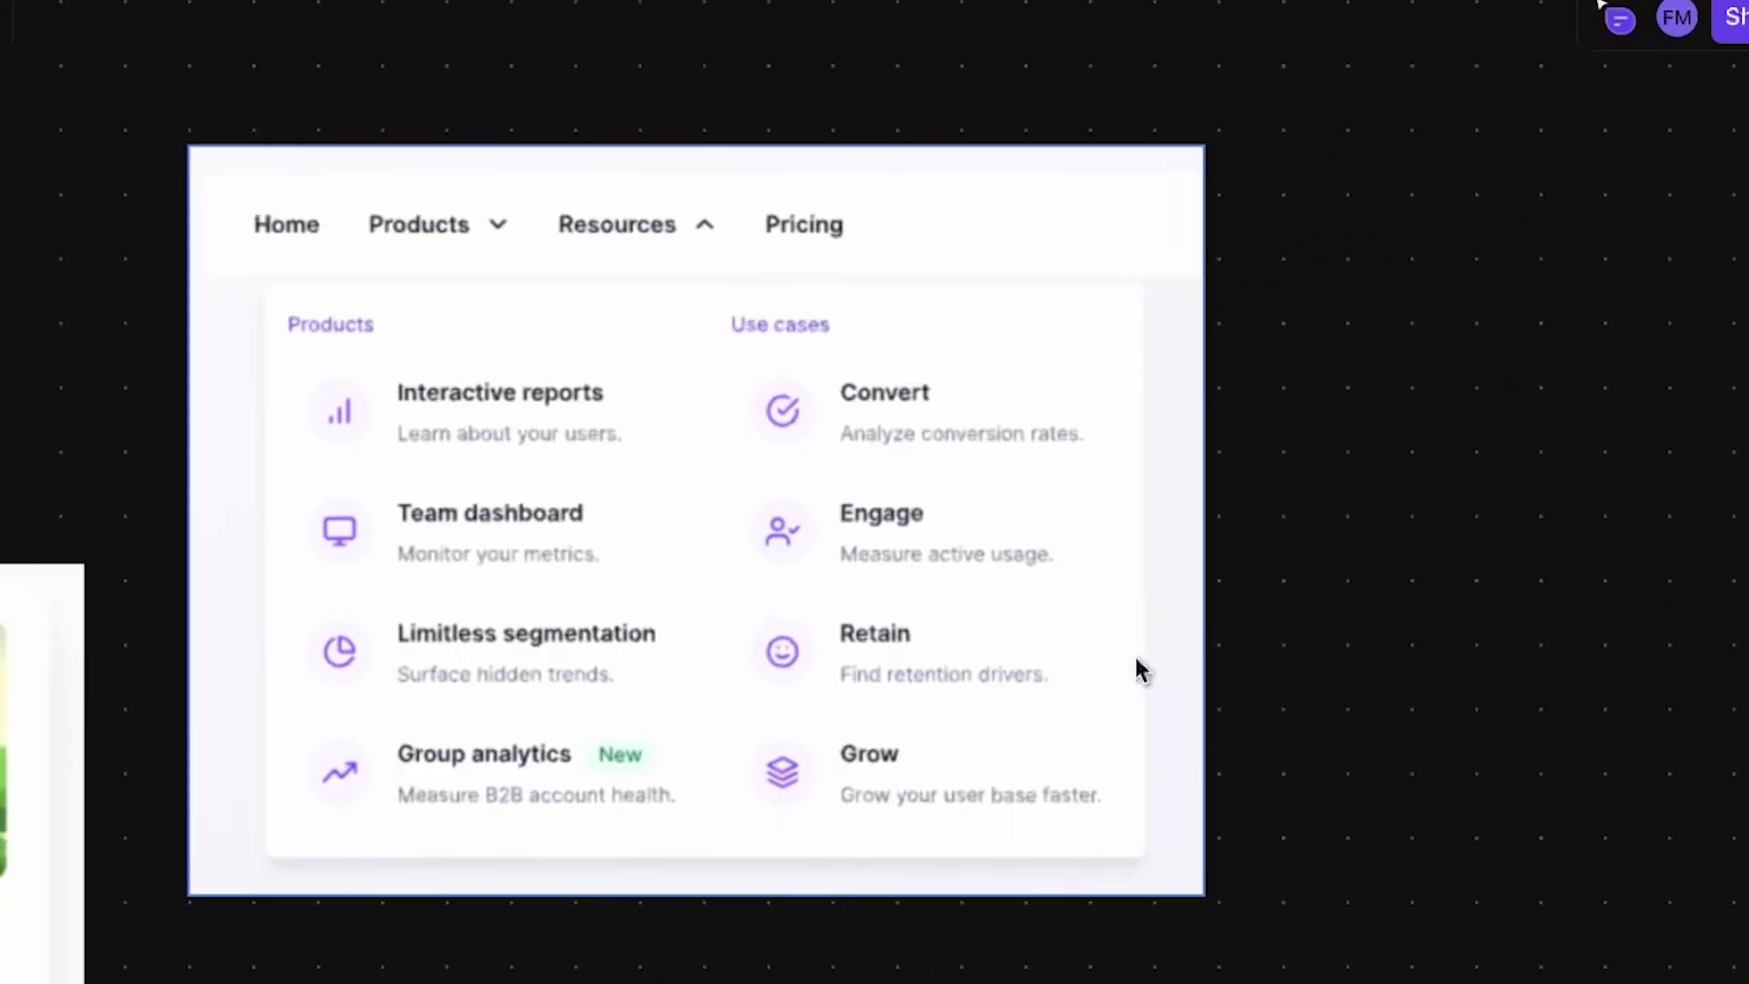
scroll(675, 687, down, 3)
scroll(675, 687, left, 4)
scroll(675, 680, up, 2)
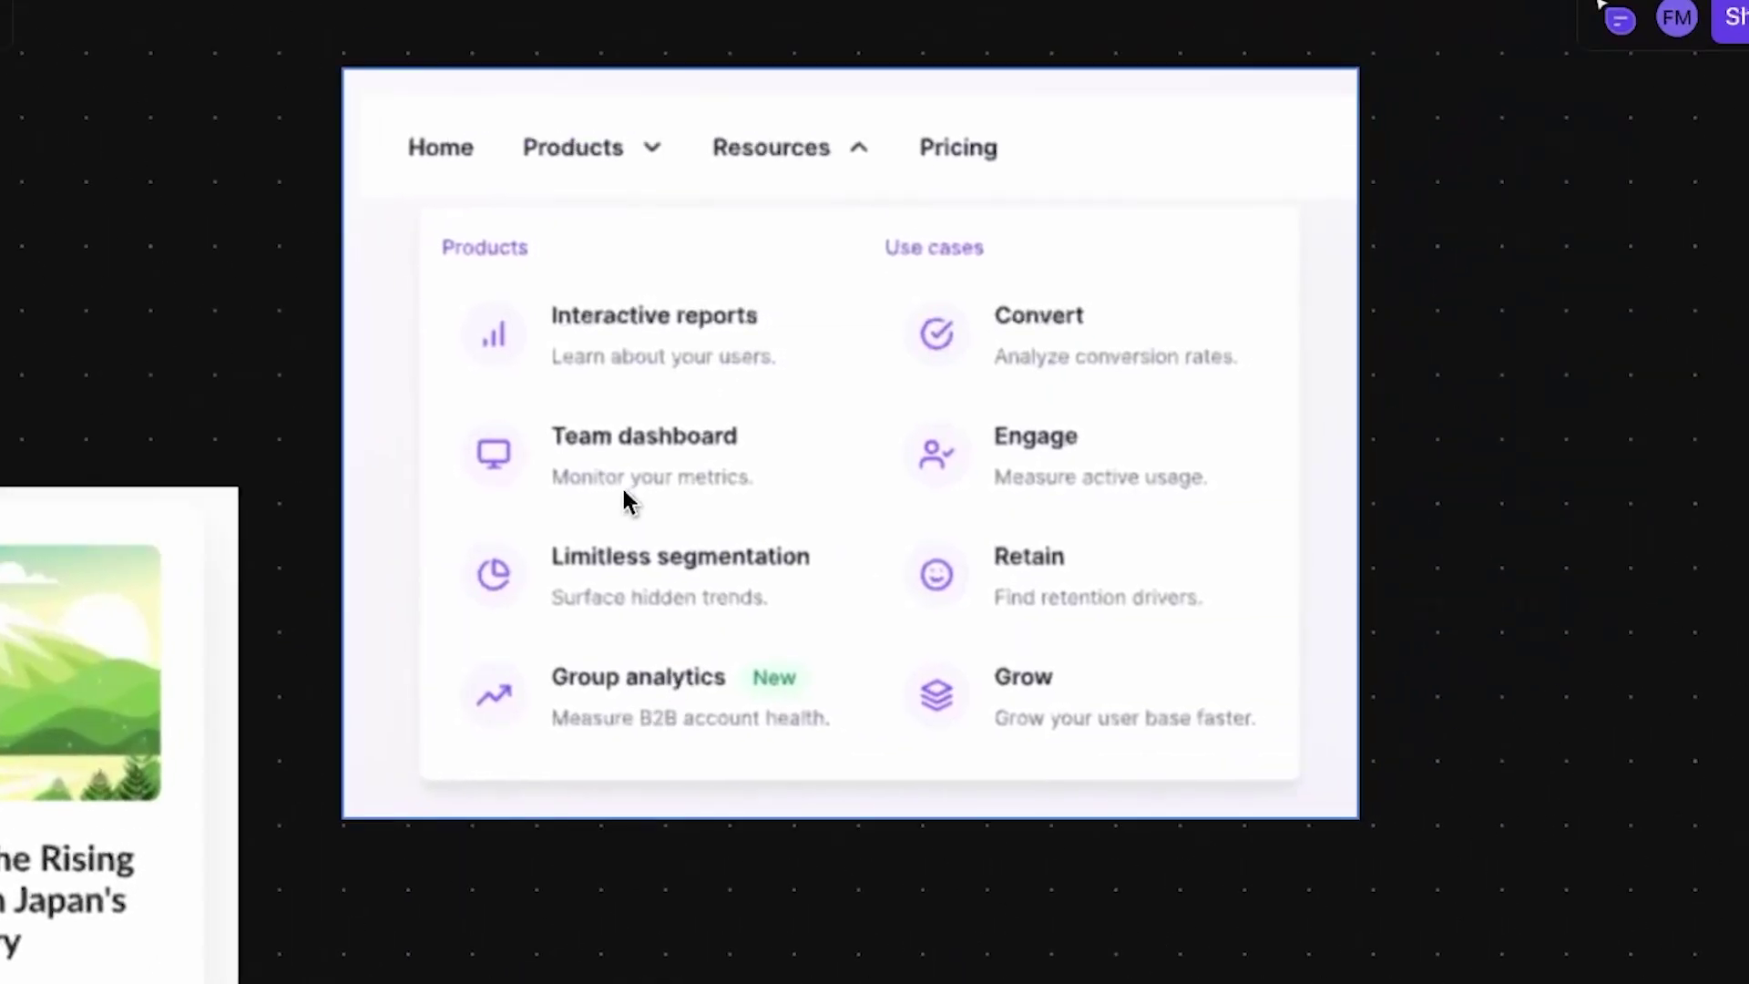
scroll(624, 493, up, 5)
scroll(624, 493, down, 5)
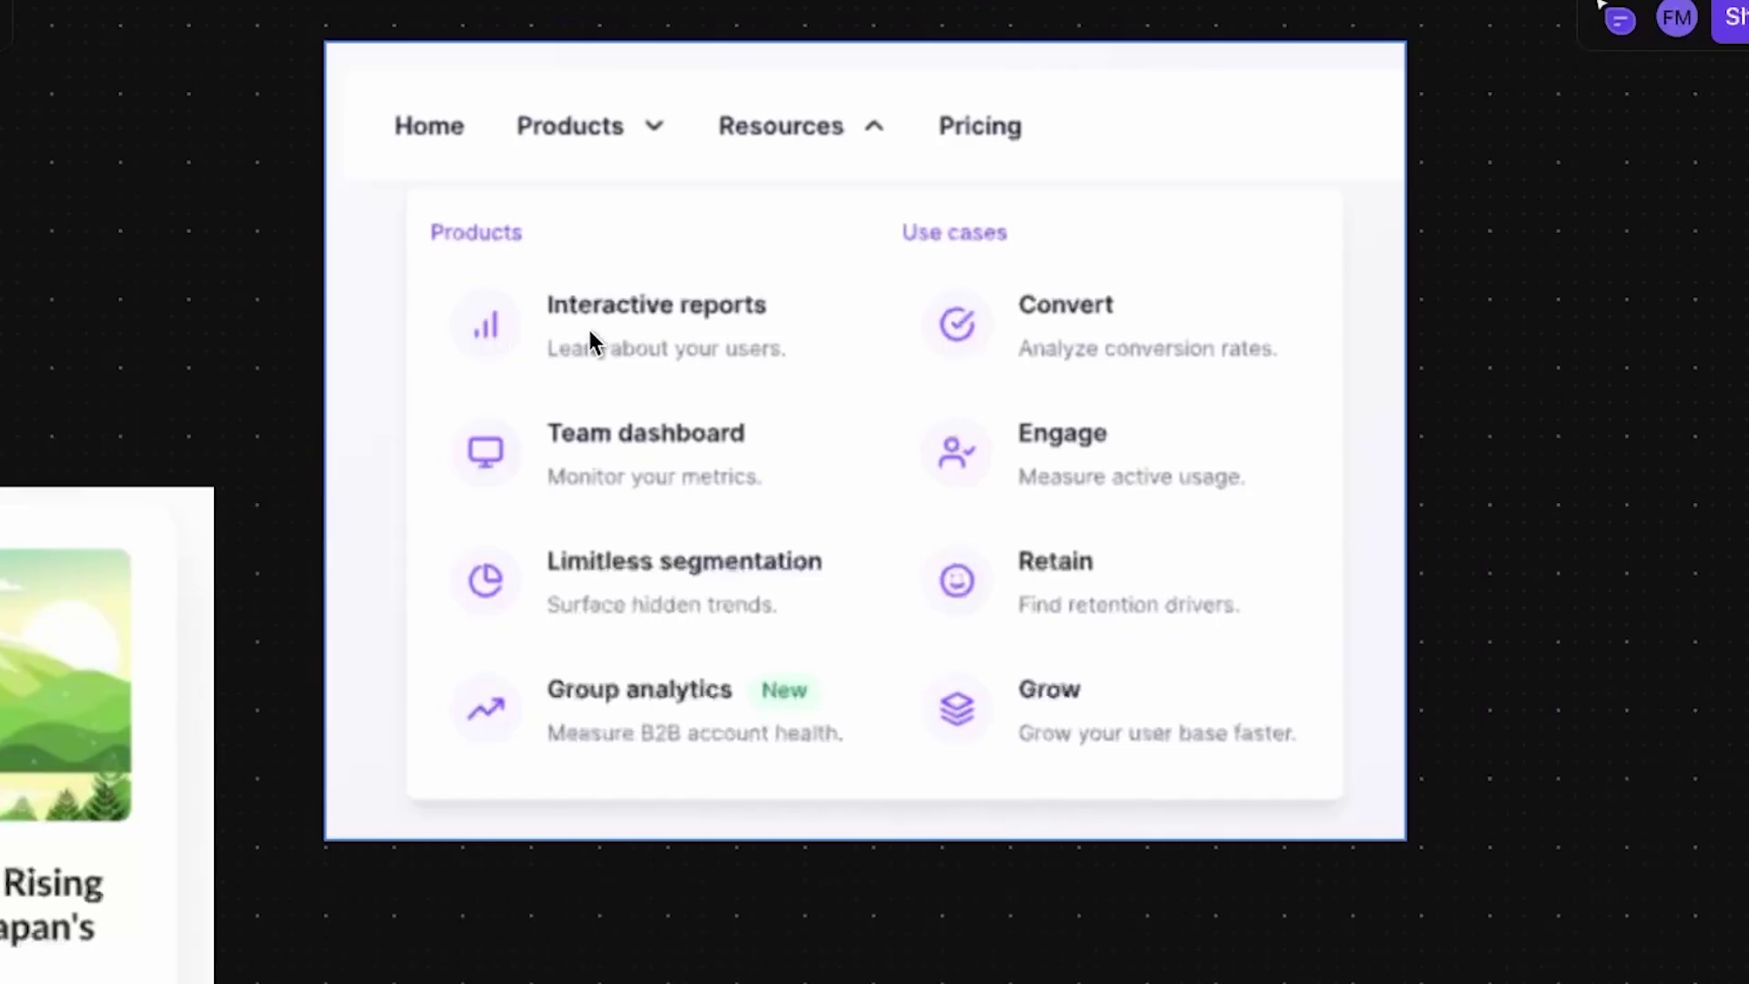
scroll(642, 339, left, 15)
Pan to the Dark vs Light tip cards, selecting then deselecting the dark card comparison frame
scroll(642, 337, left, 15)
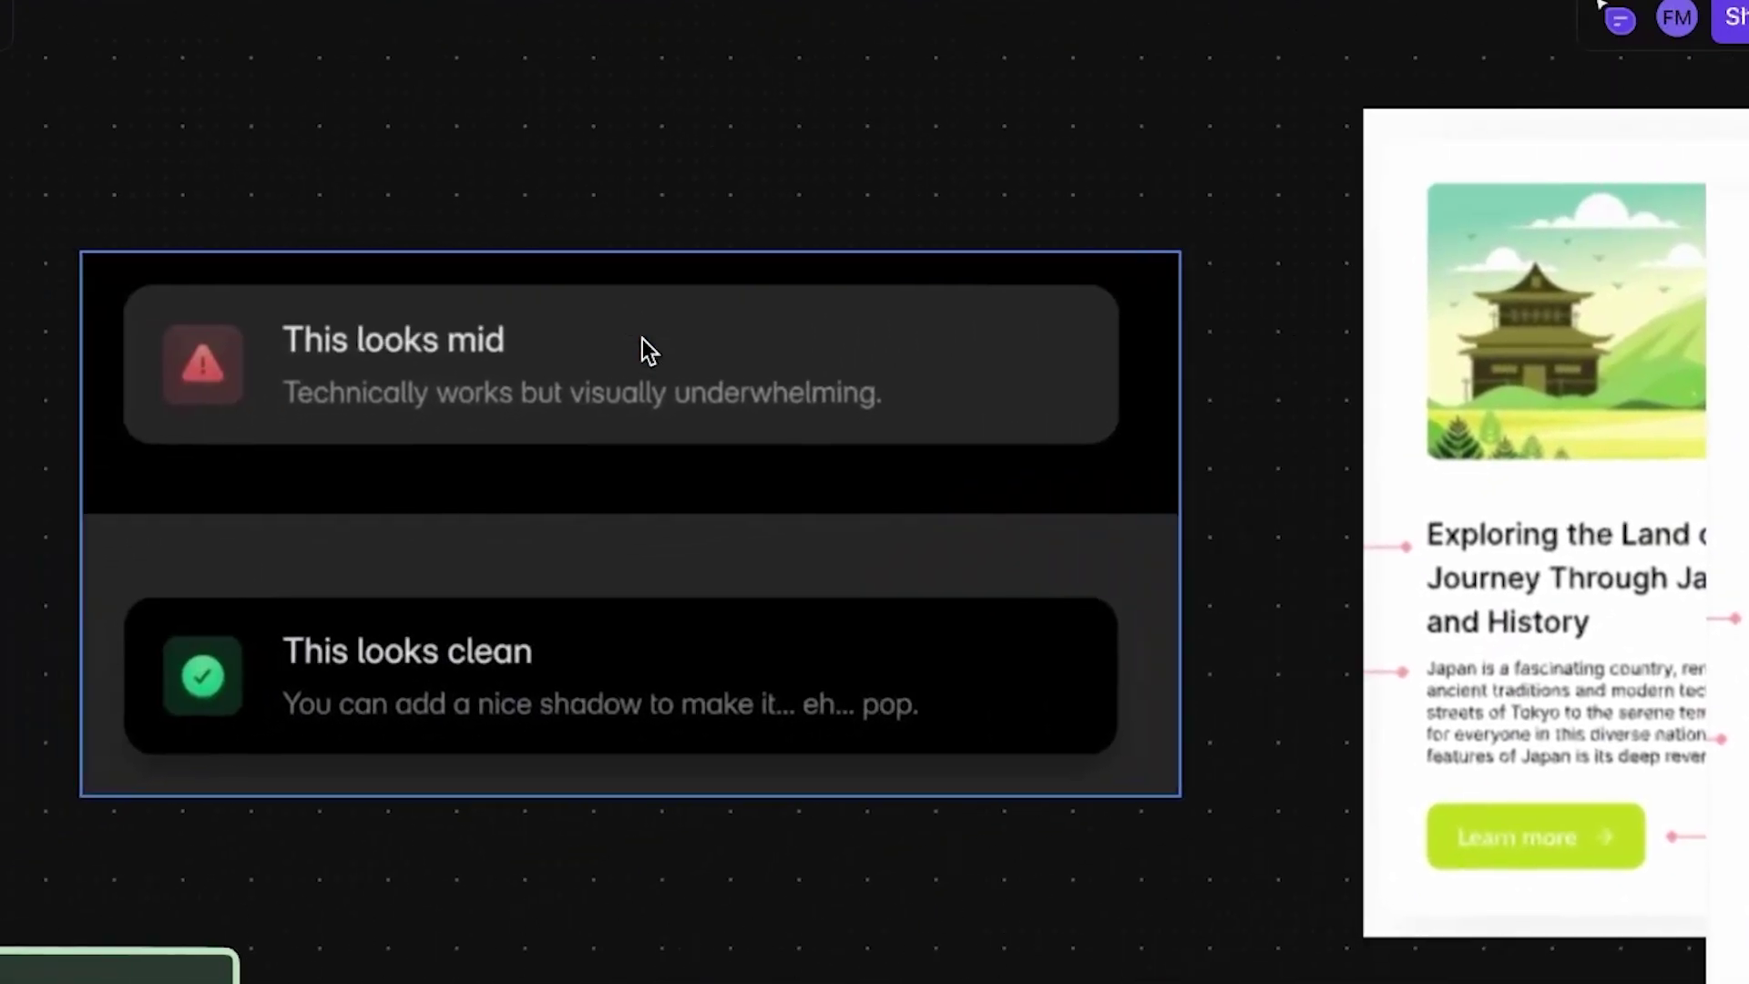
scroll(642, 337, right, 3)
scroll(642, 339, right, 3)
scroll(642, 339, up, 3)
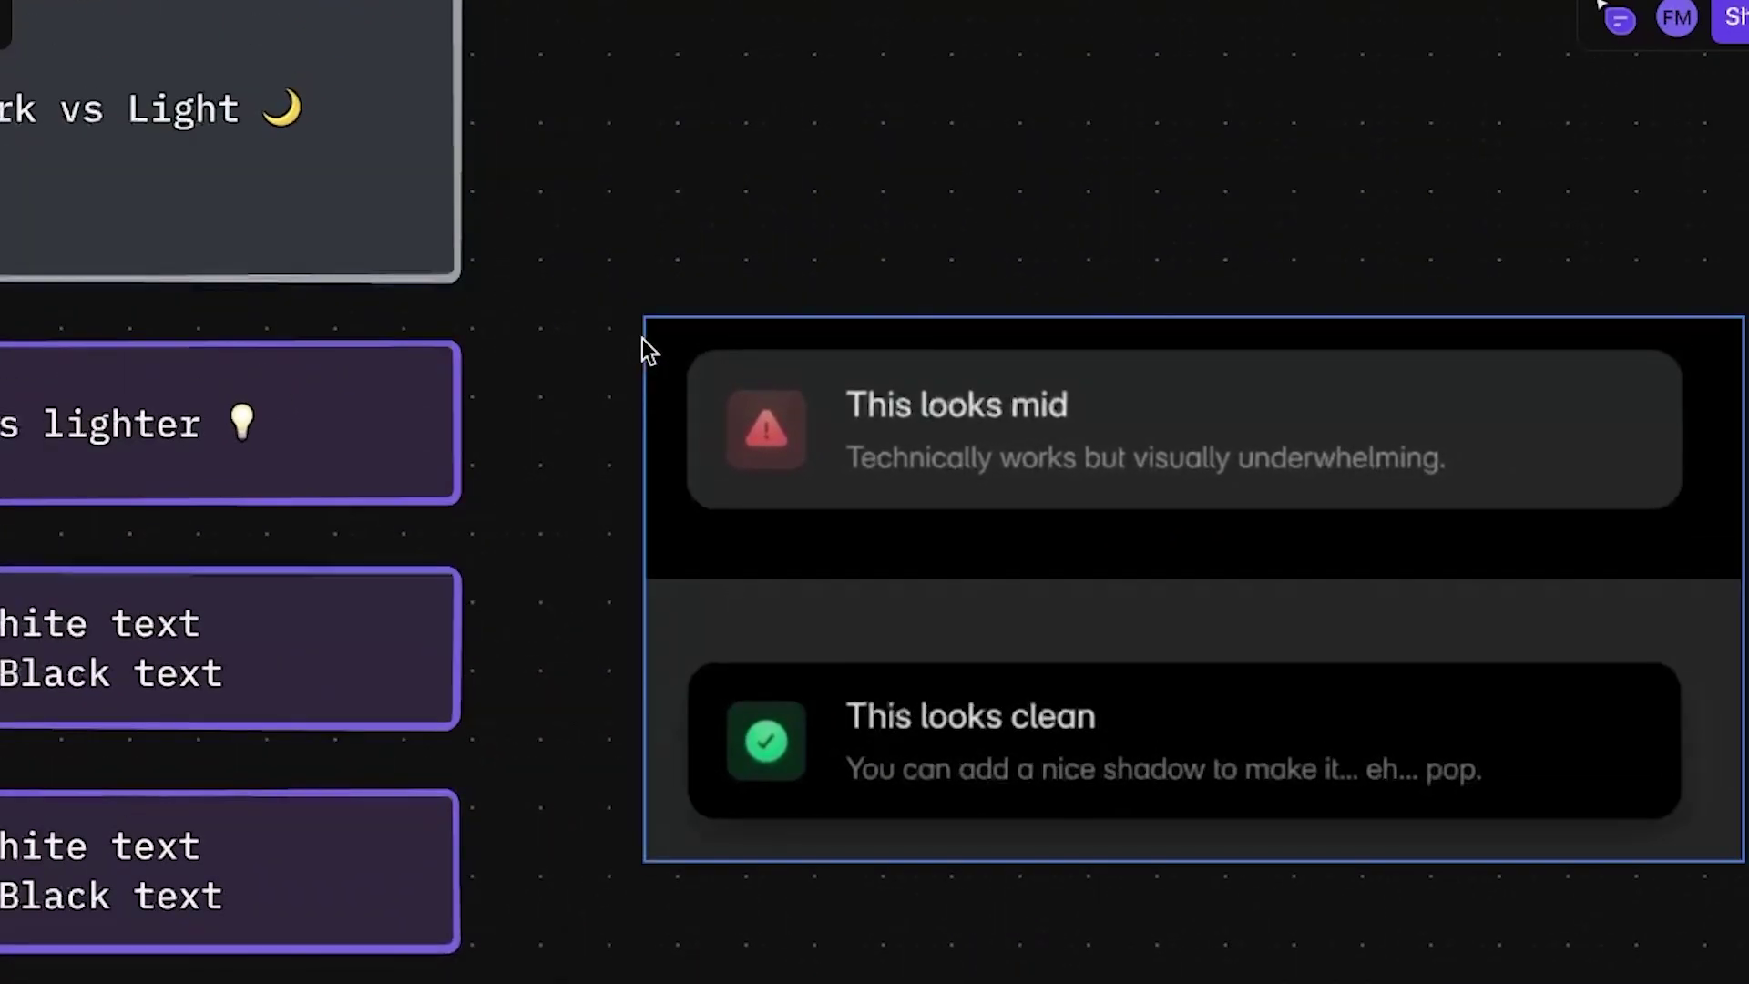
click(1203, 586)
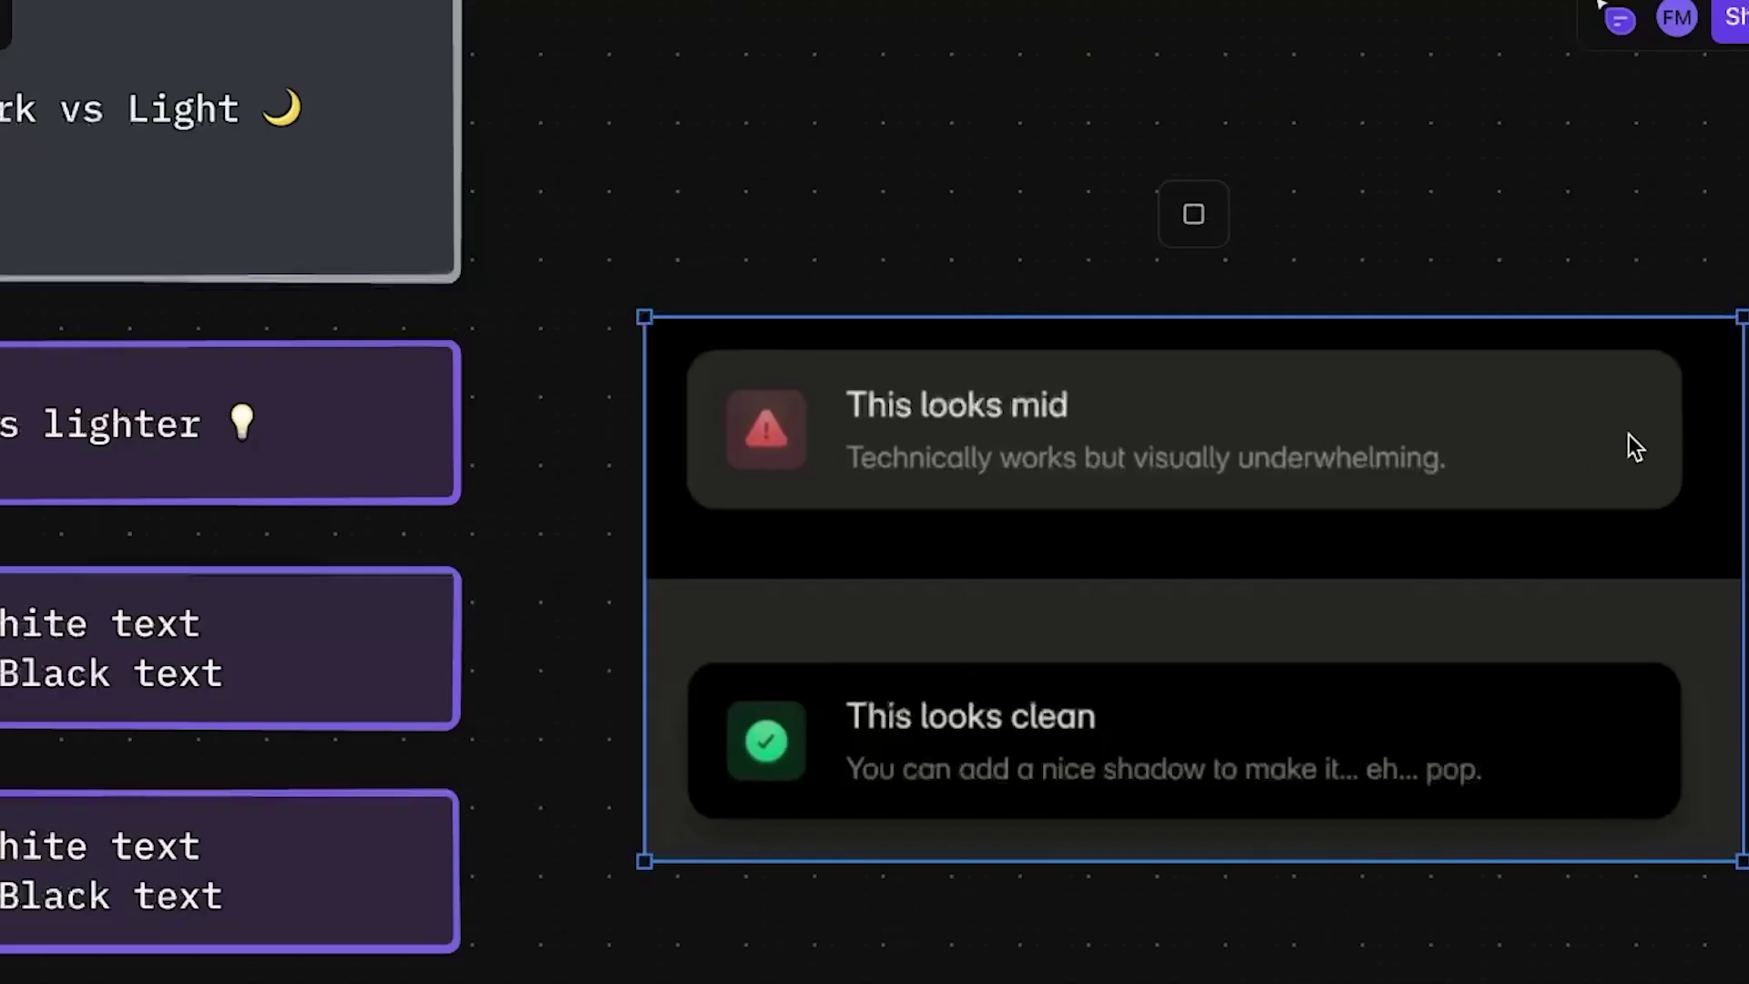
key(Escape)
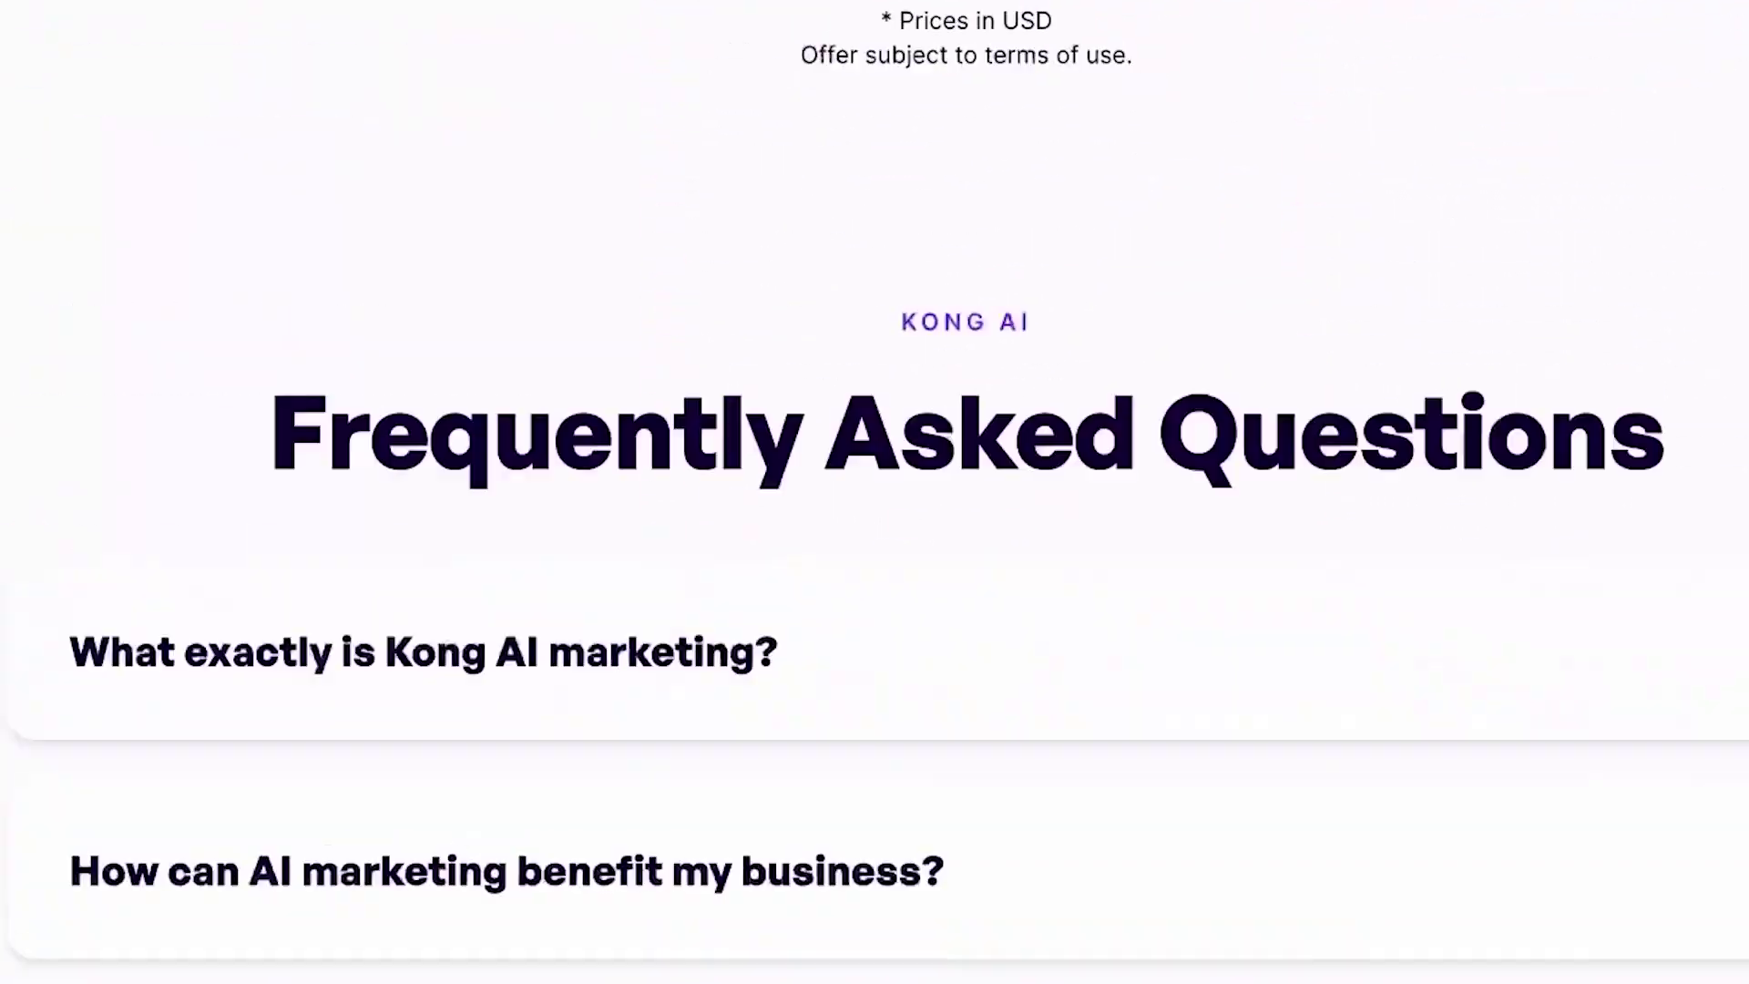
scroll(1115, 223, down, 7)
Scroll the Kong AI page to its Frequently Asked Questions section in dark mode
scroll(1114, 223, up, 5)
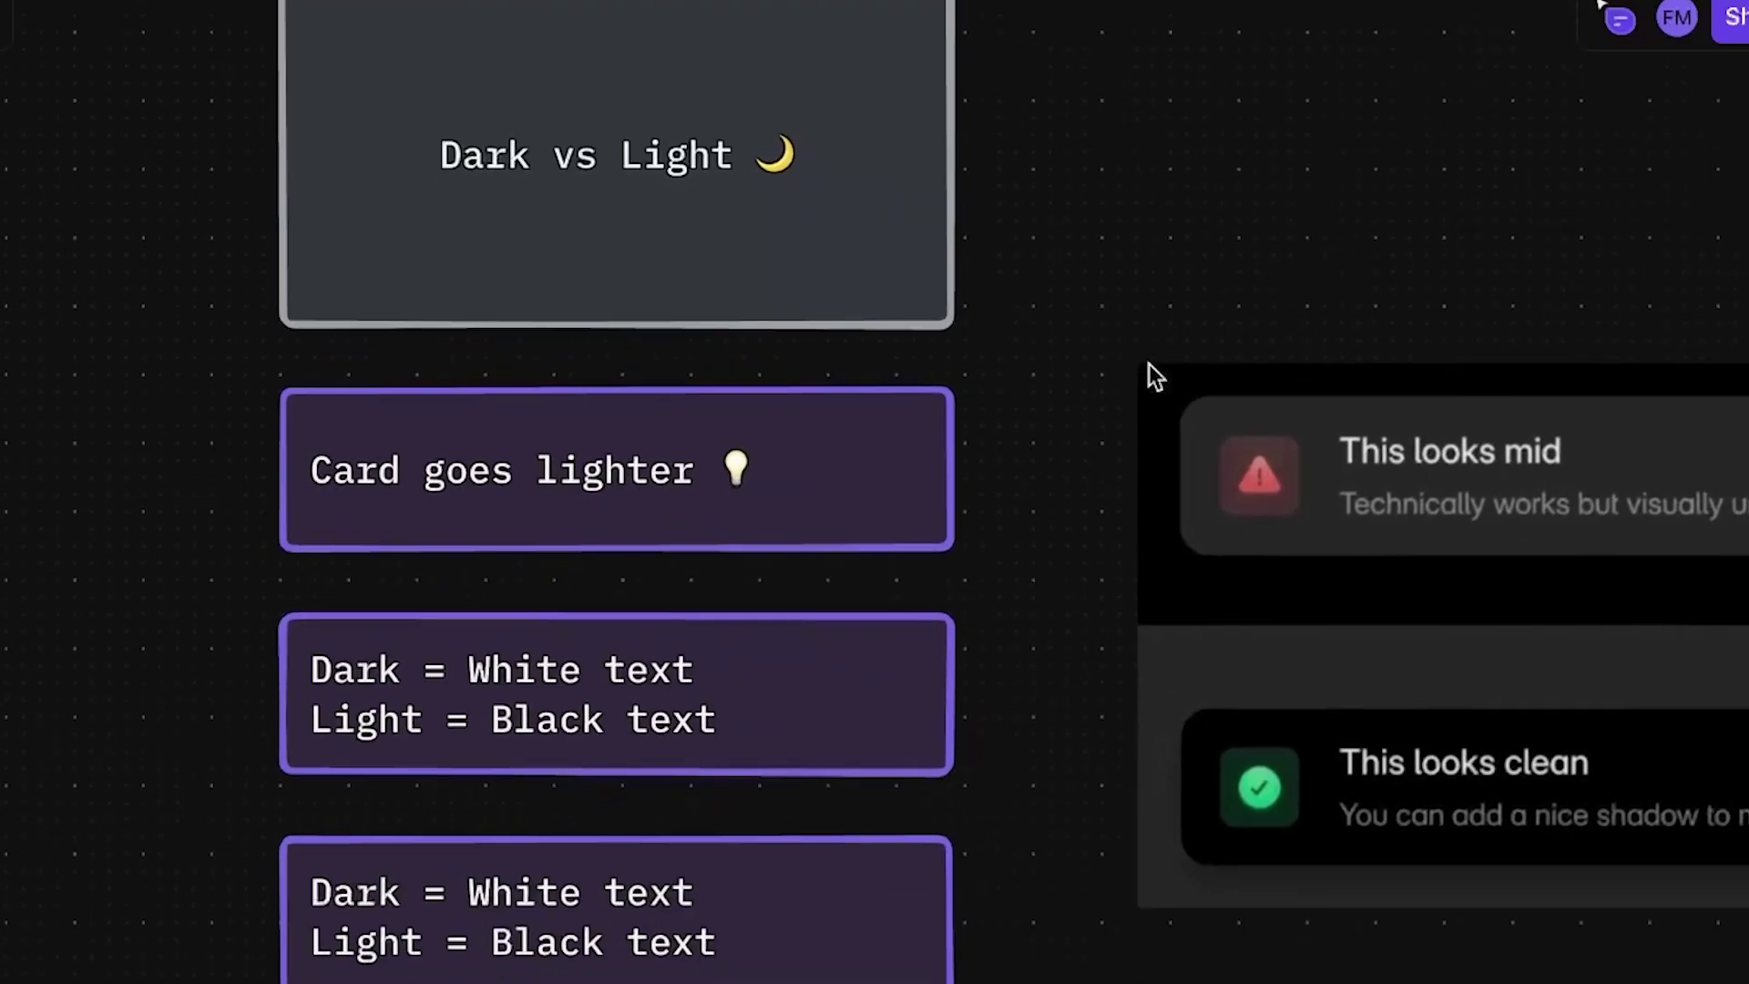
Check the 'Card goes lighter' card, then delete the duplicate 'Dark = White text' card
scroll(1144, 379, down, 3)
scroll(1144, 379, left, 3)
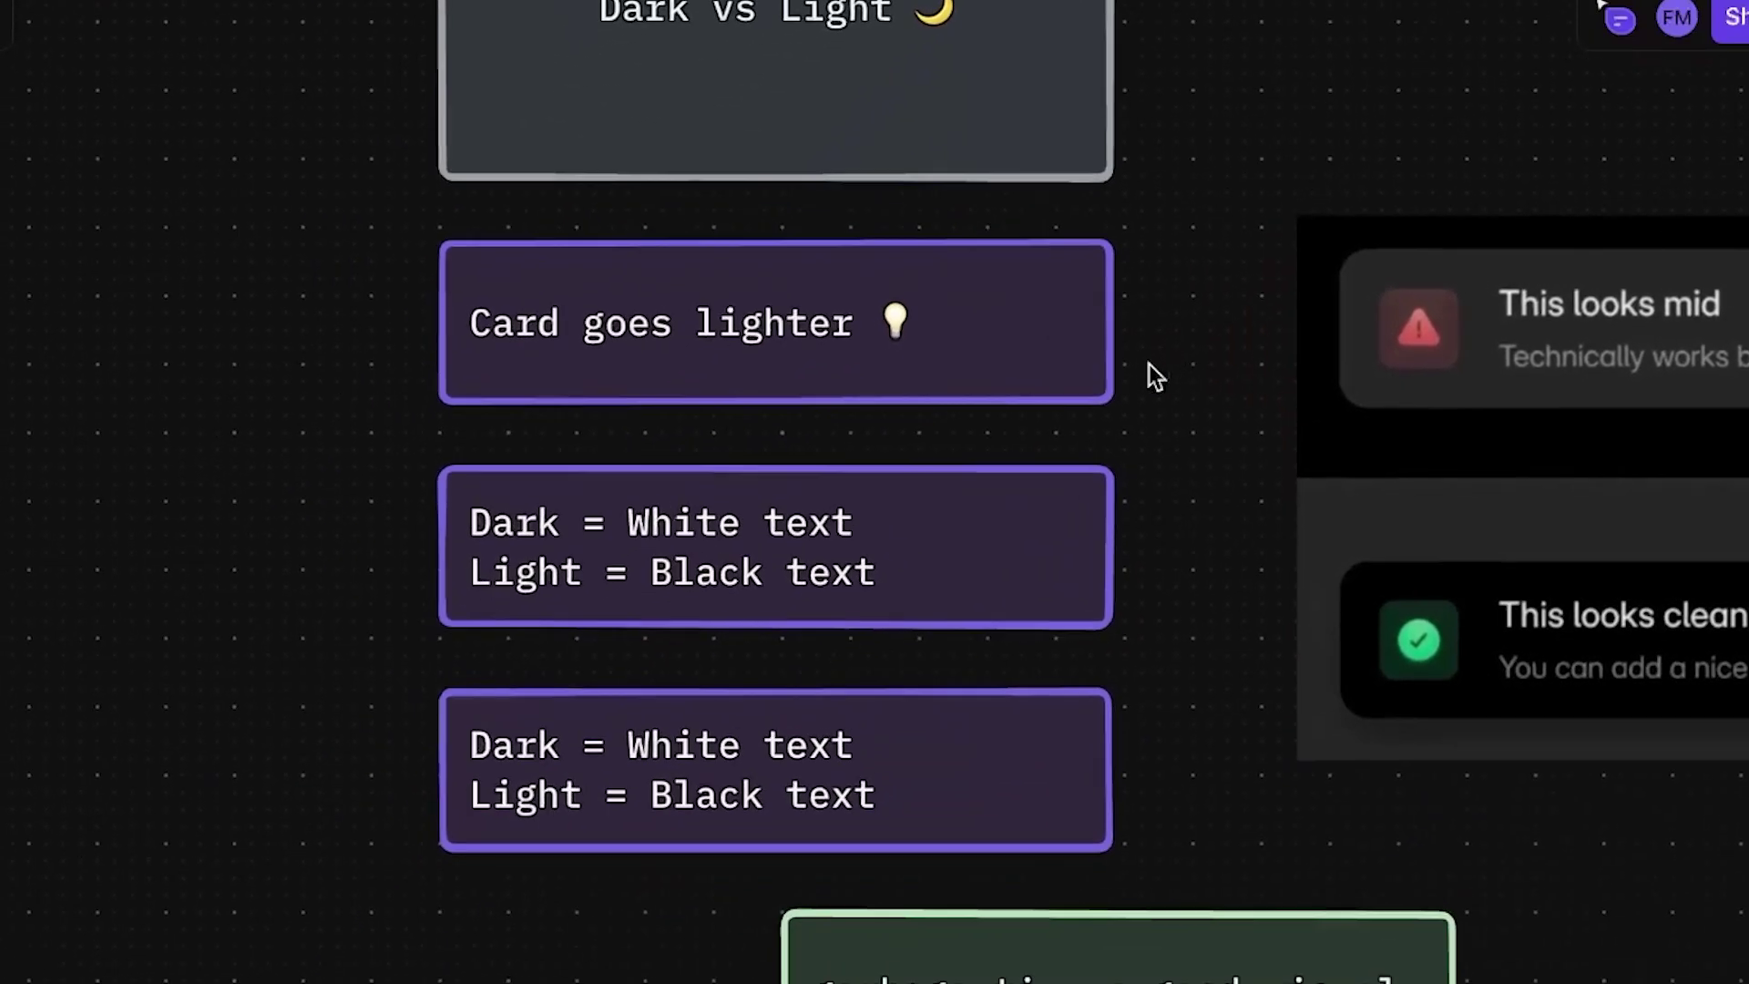
click(666, 355)
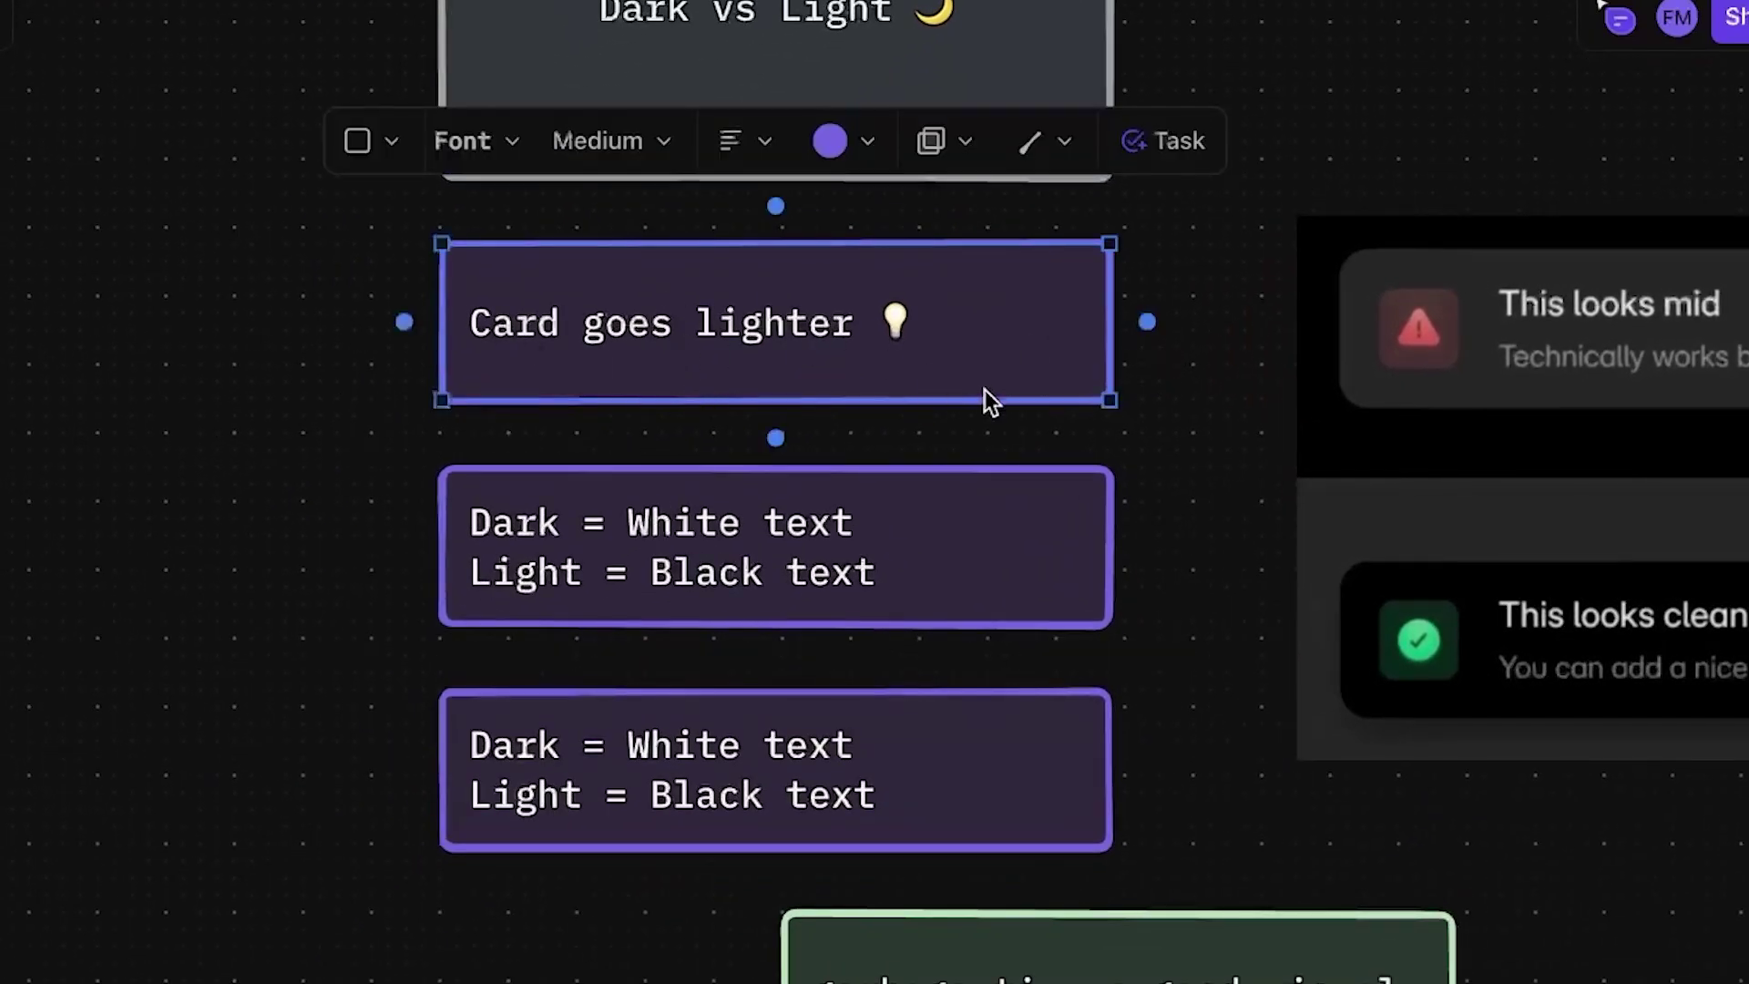
click(1408, 79)
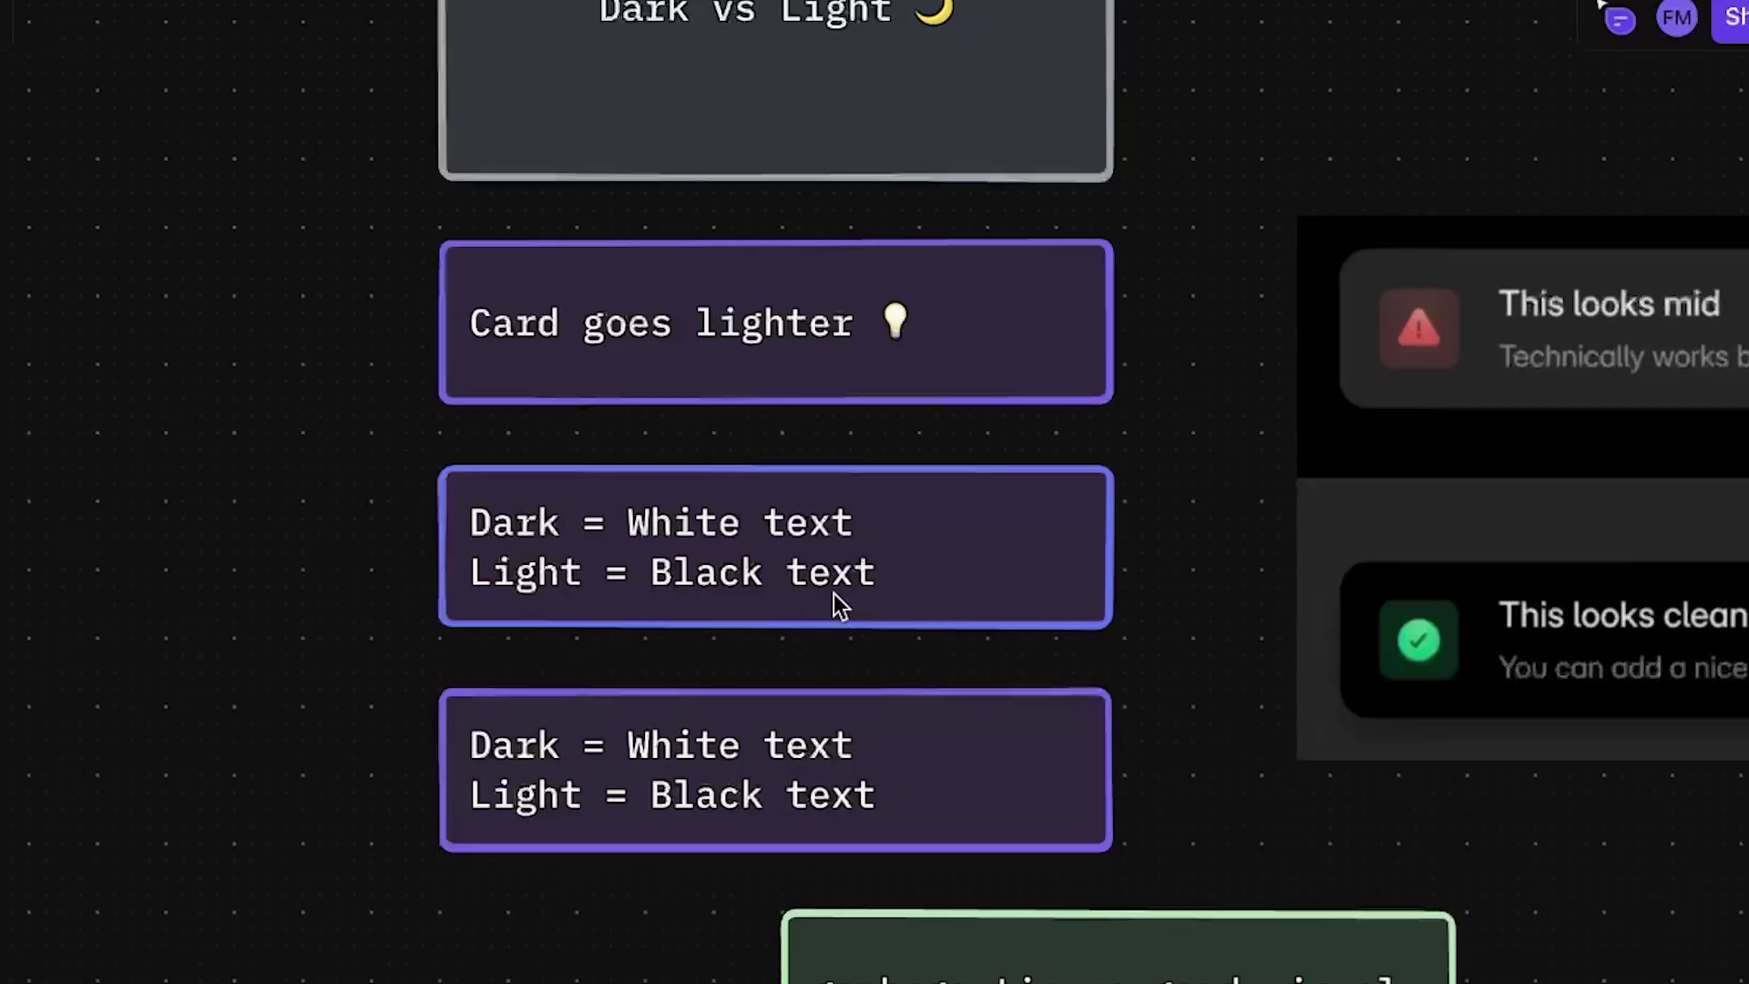
scroll(781, 632, down, 1)
key(Delete)
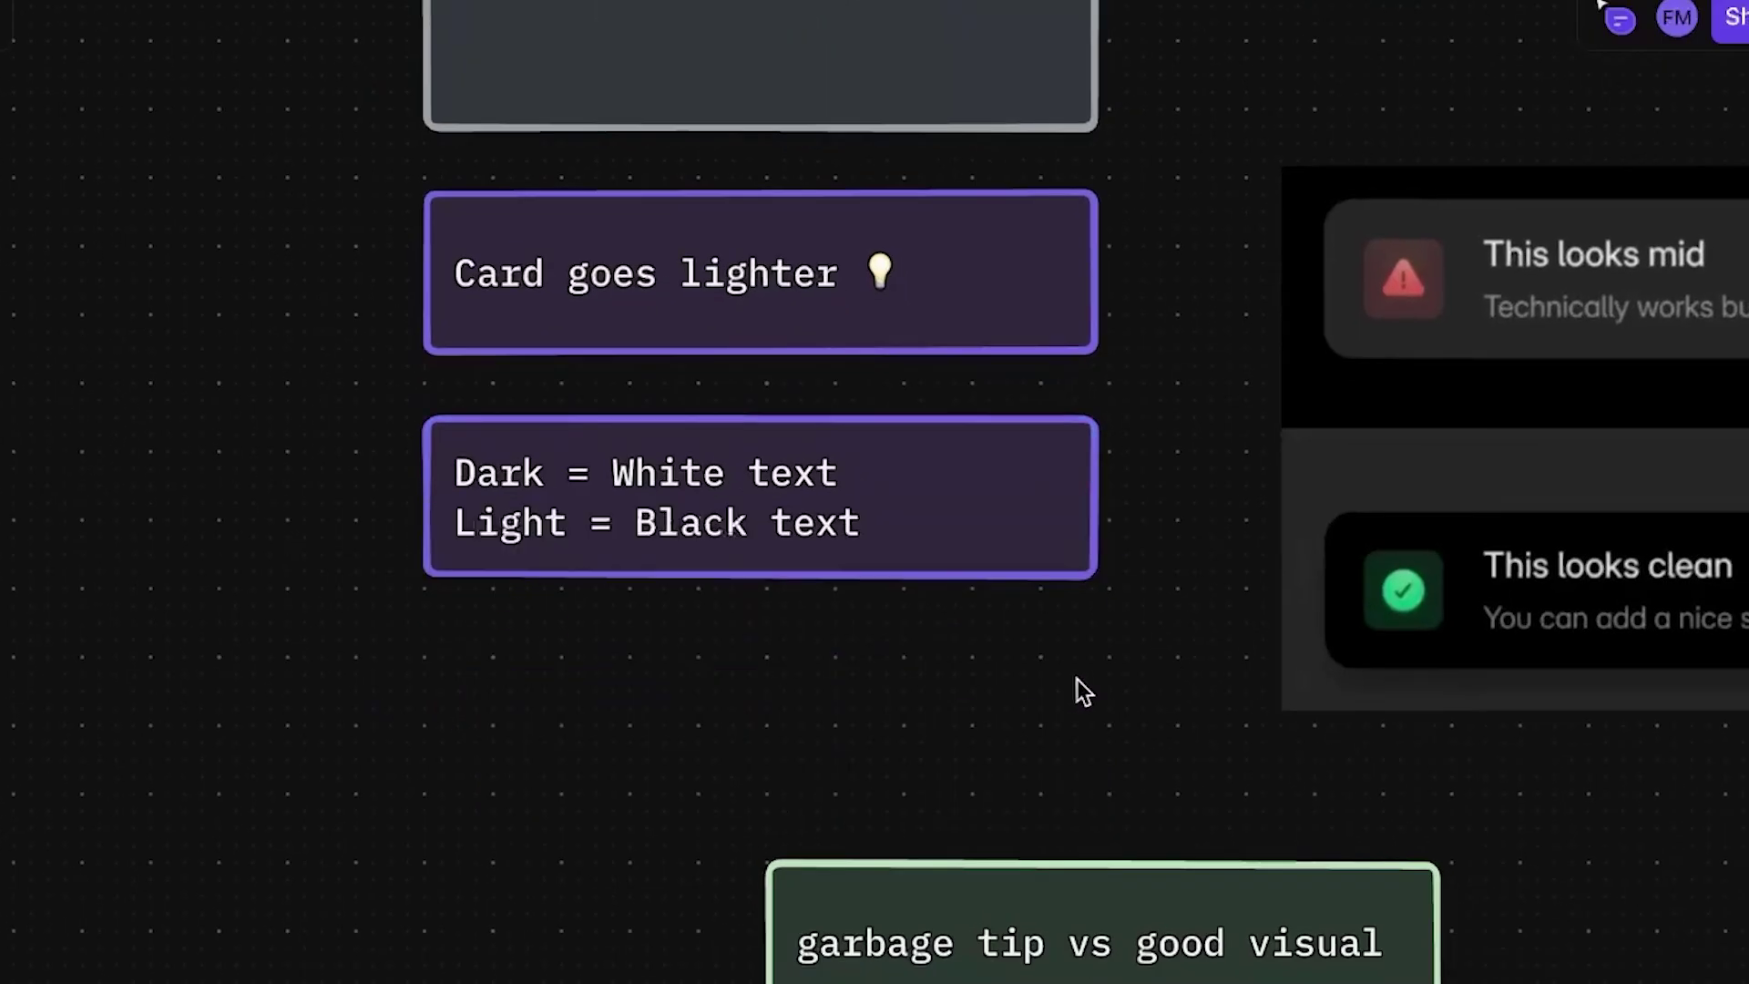
Step through the garbage tip vs good visual, dark card comparison and Realtime color cards
scroll(1096, 687, down, 3)
click(1103, 701)
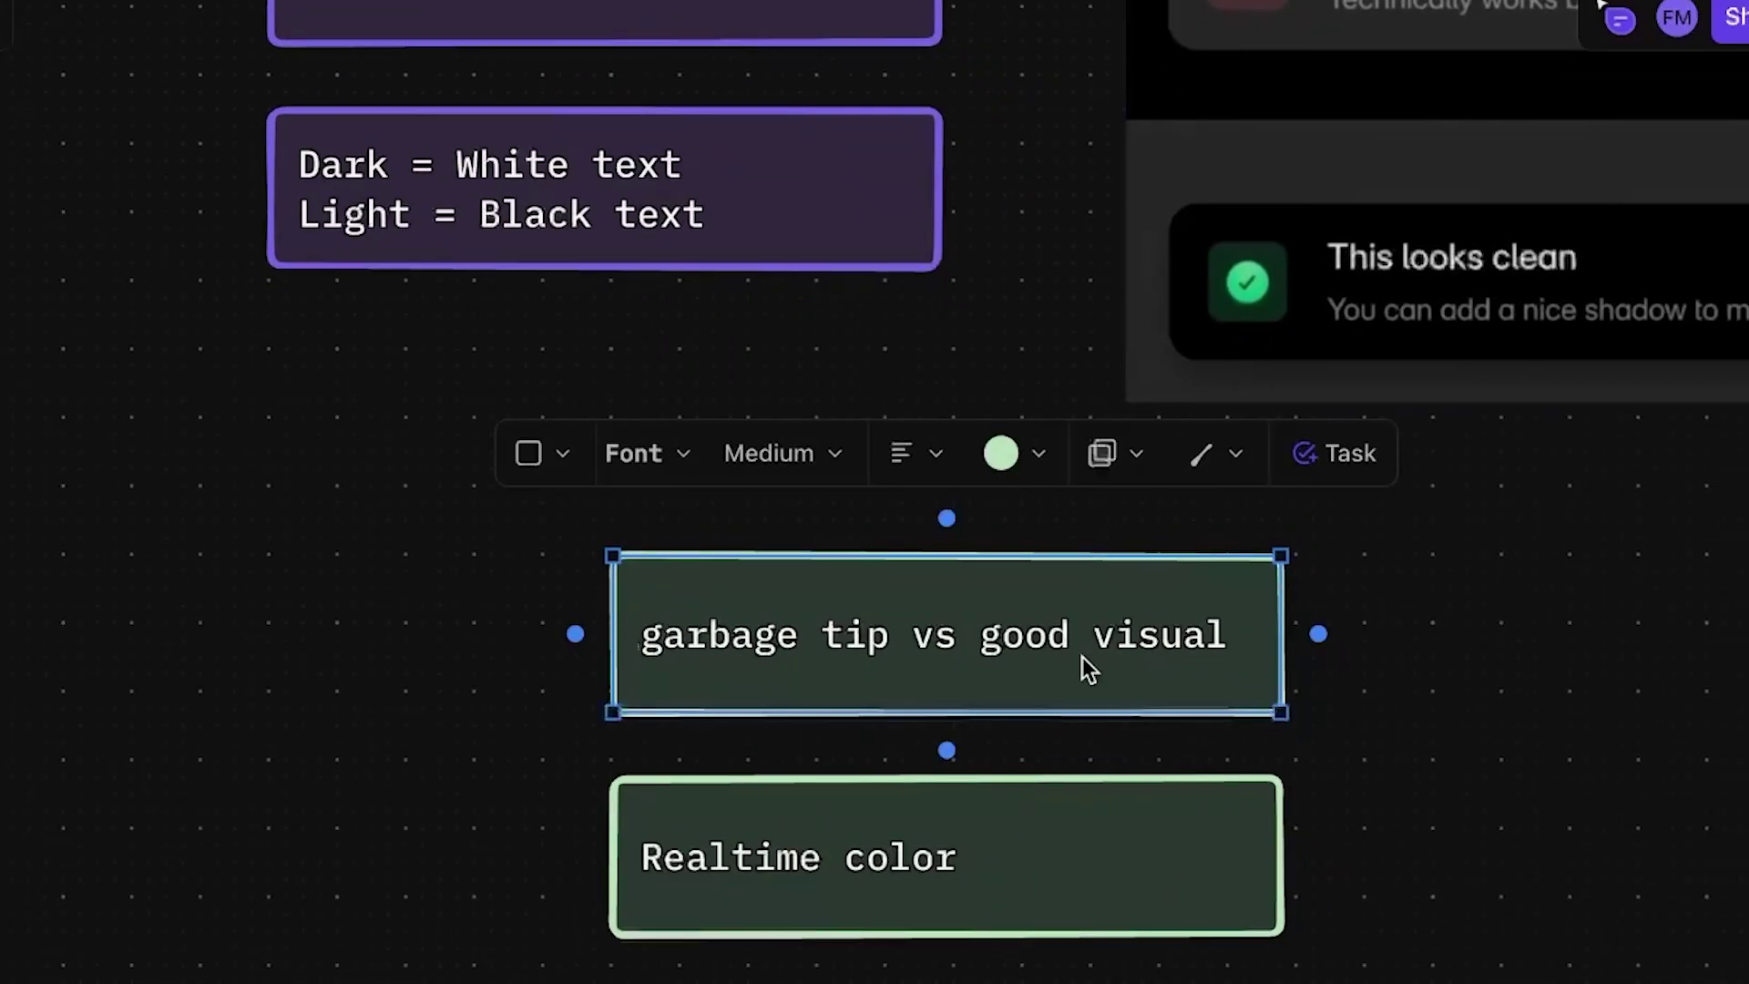
scroll(1084, 660, up, 5)
scroll(1084, 660, left, 4)
click(1225, 388)
scroll(1224, 389, down, 4)
scroll(1224, 390, left, 3)
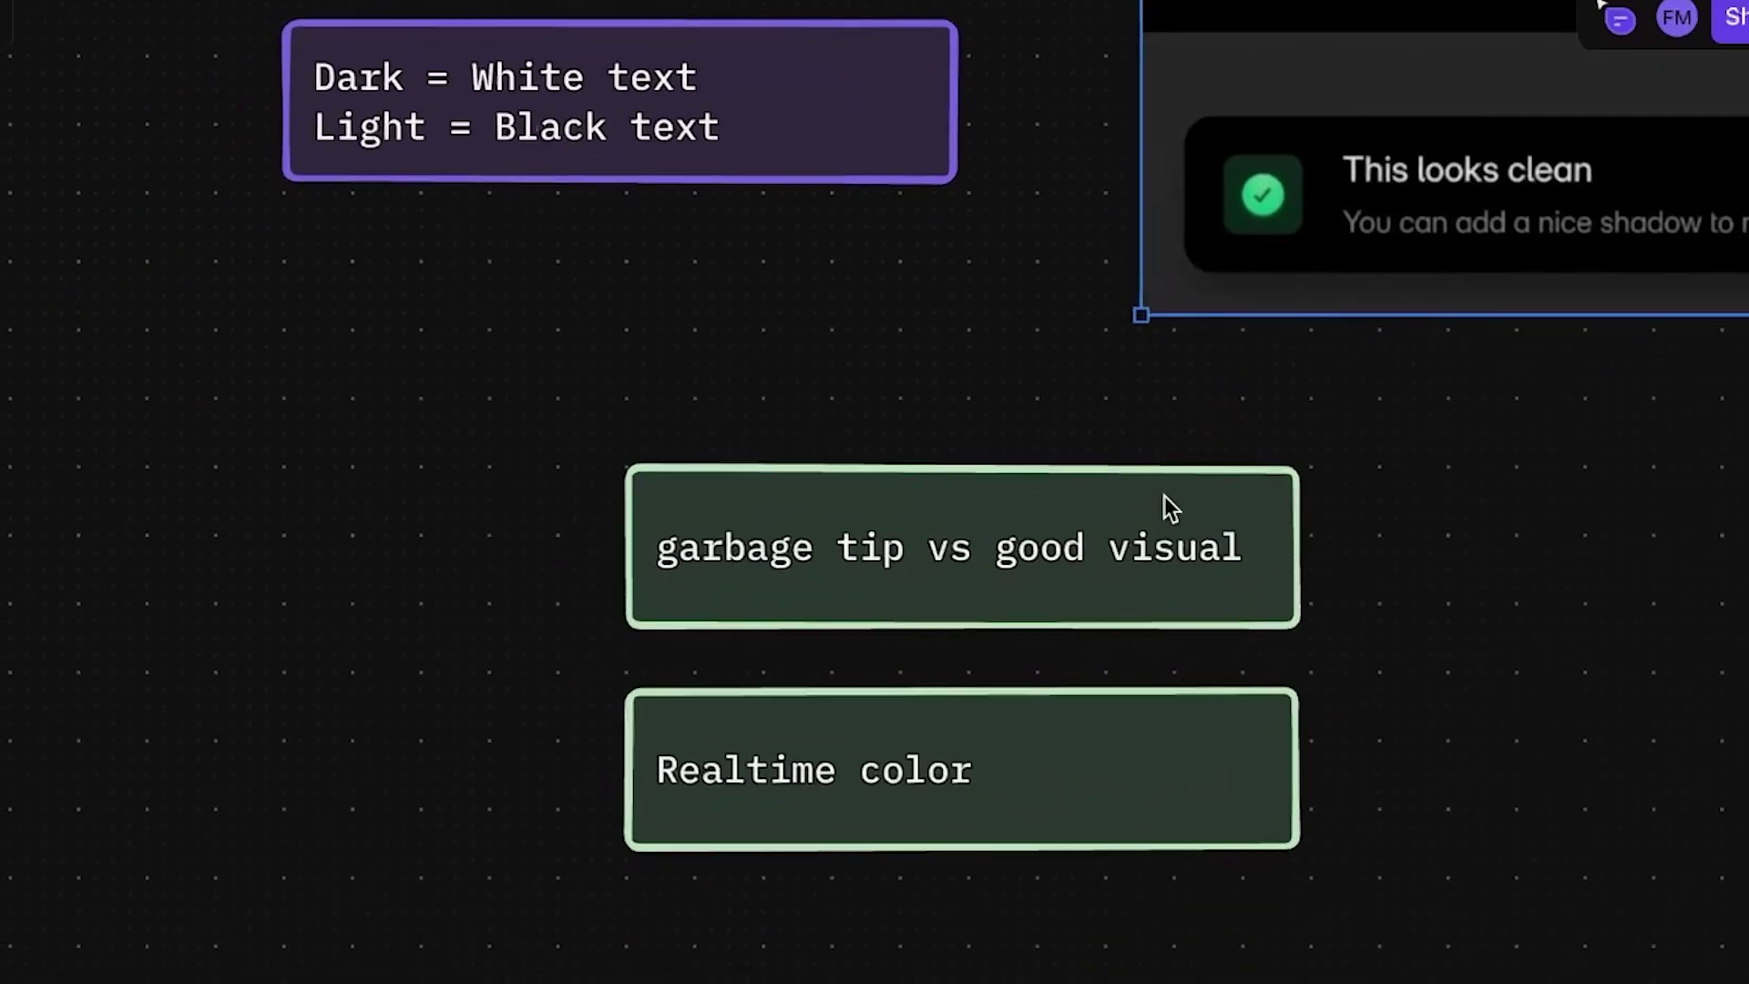
click(1037, 774)
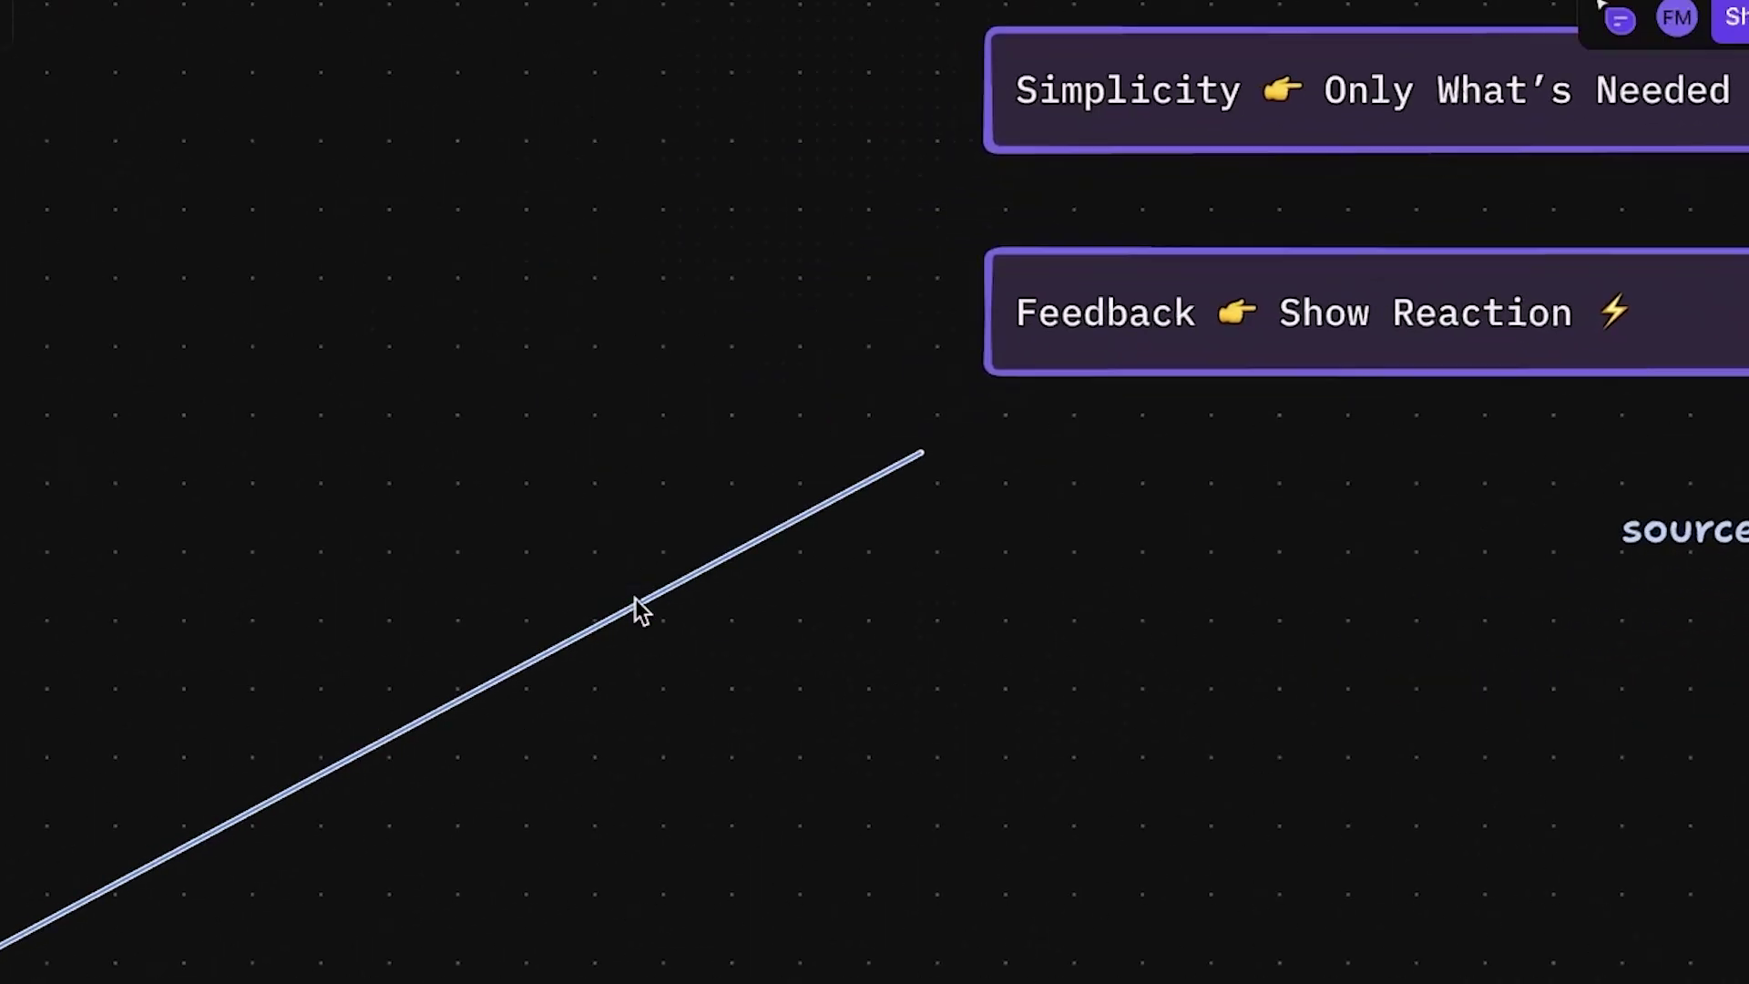
scroll(642, 611, left, 15)
scroll(642, 610, down, 10)
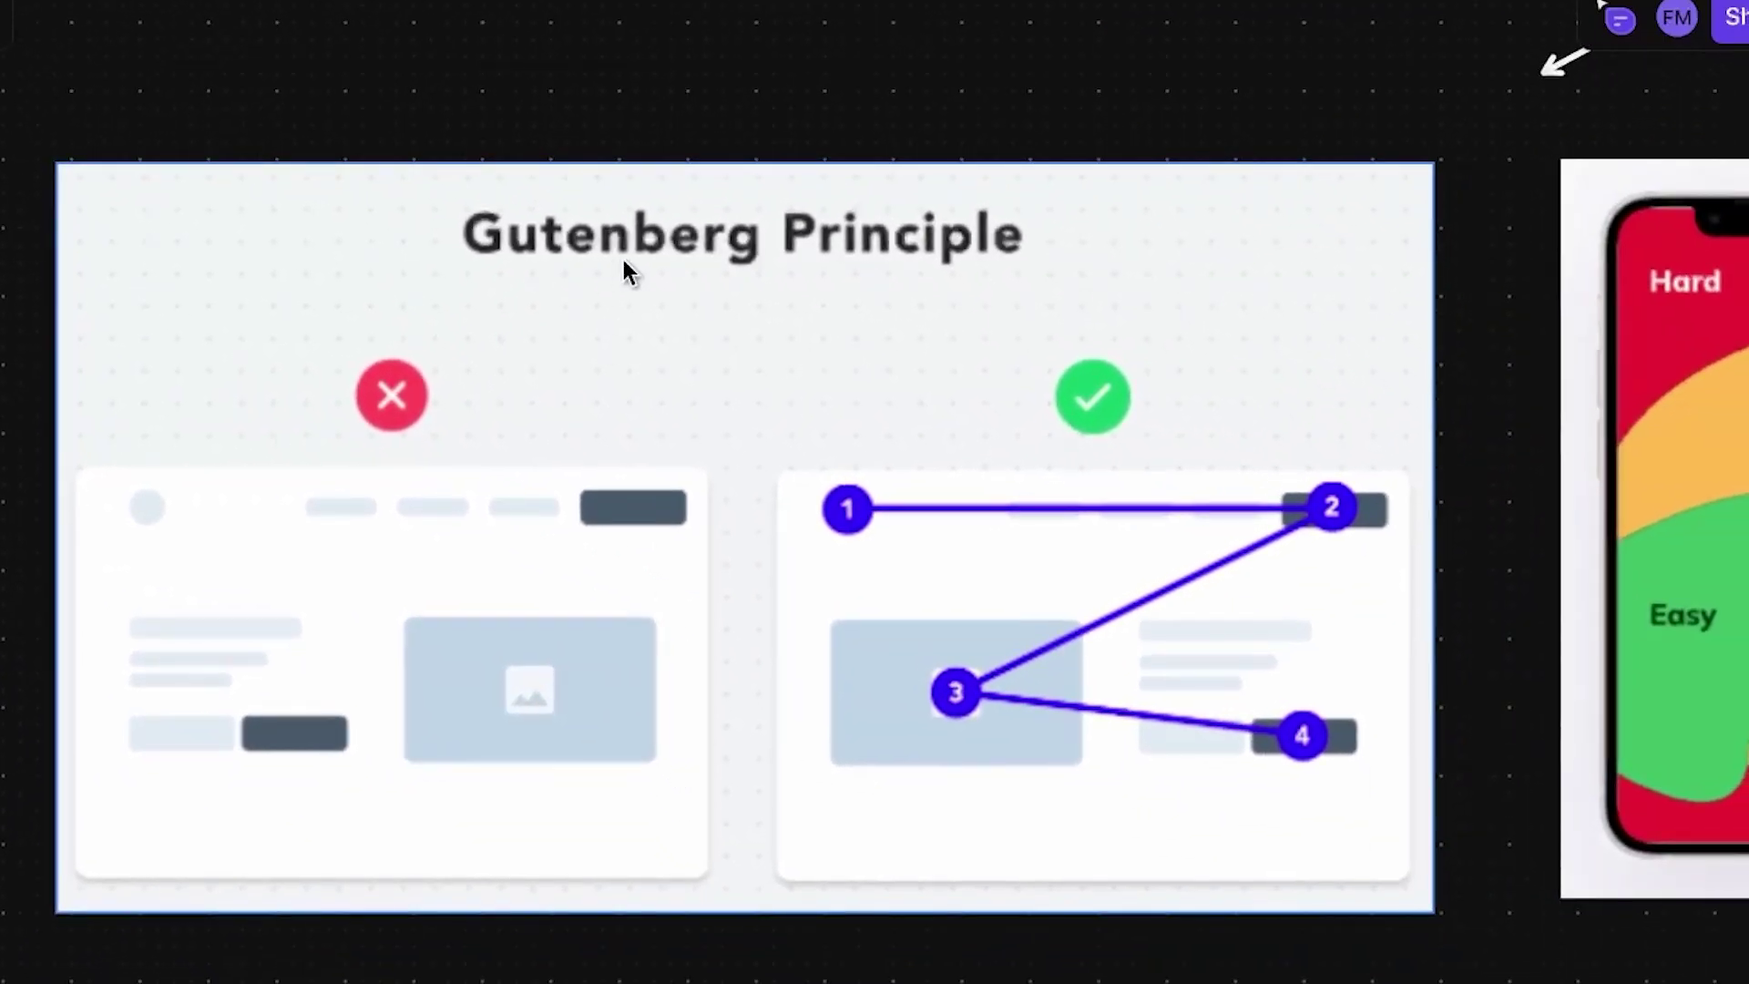
Pan past the Gutenberg frame and move on to the phone thumb-reach chart
scroll(625, 271, right, 5)
scroll(625, 272, down, 3)
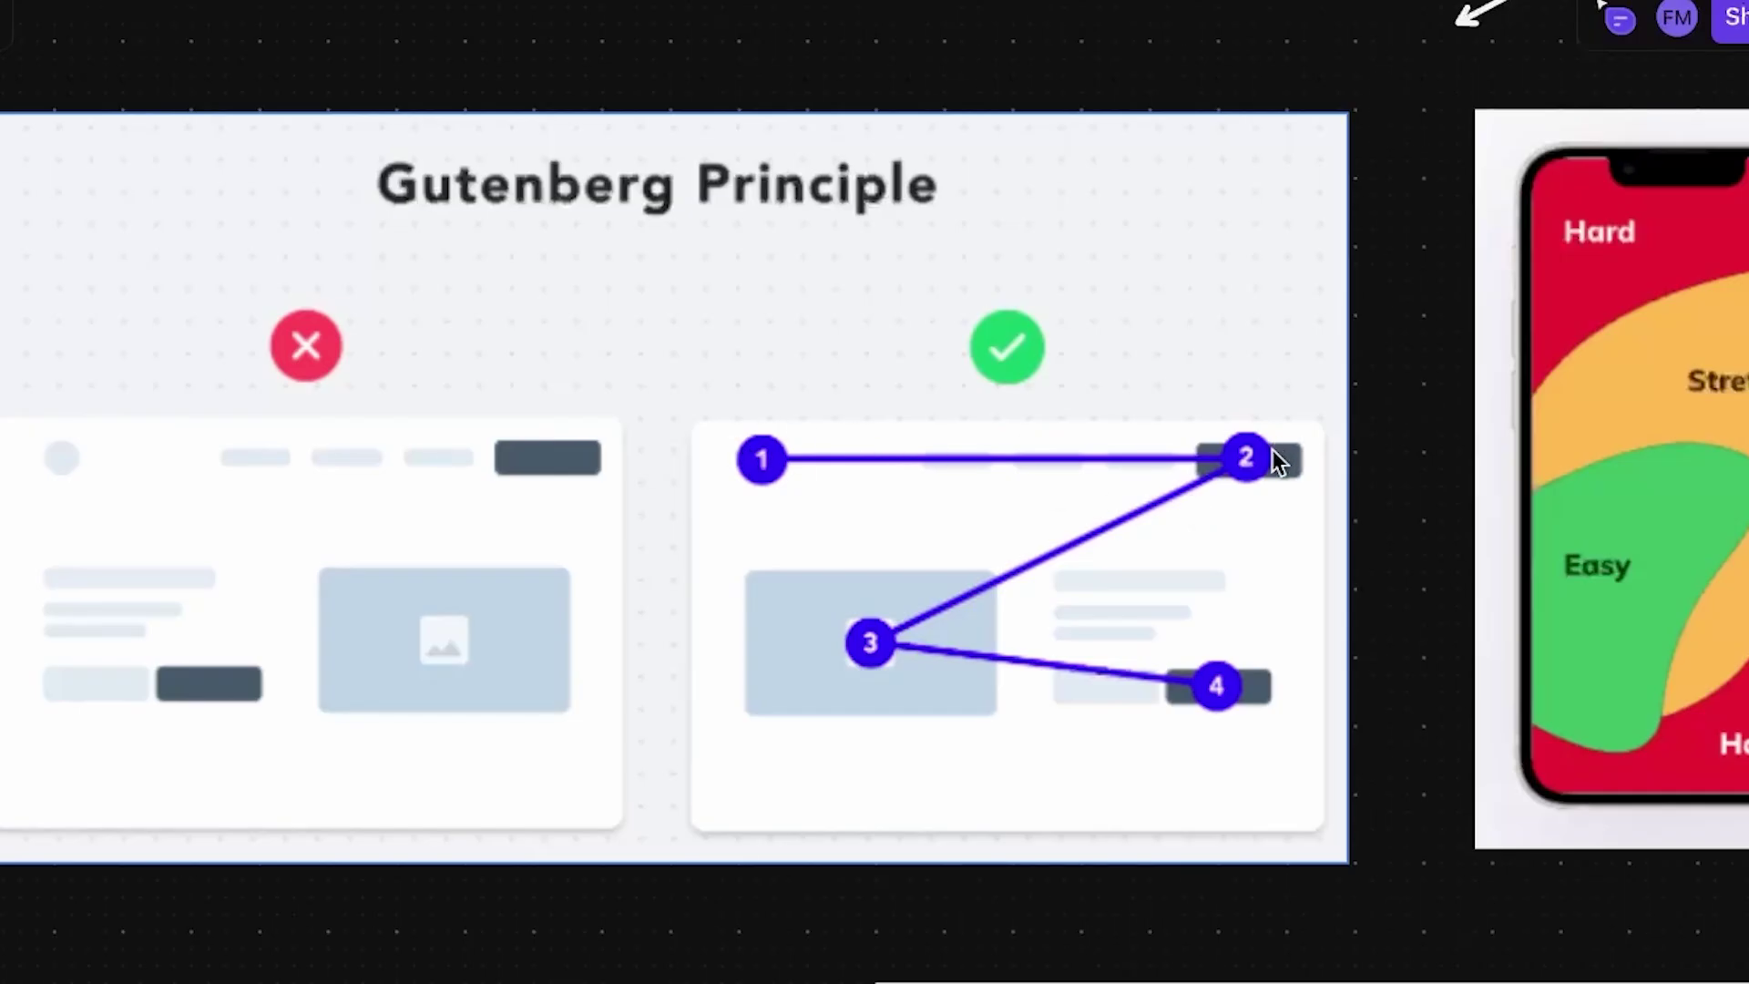
key(n)
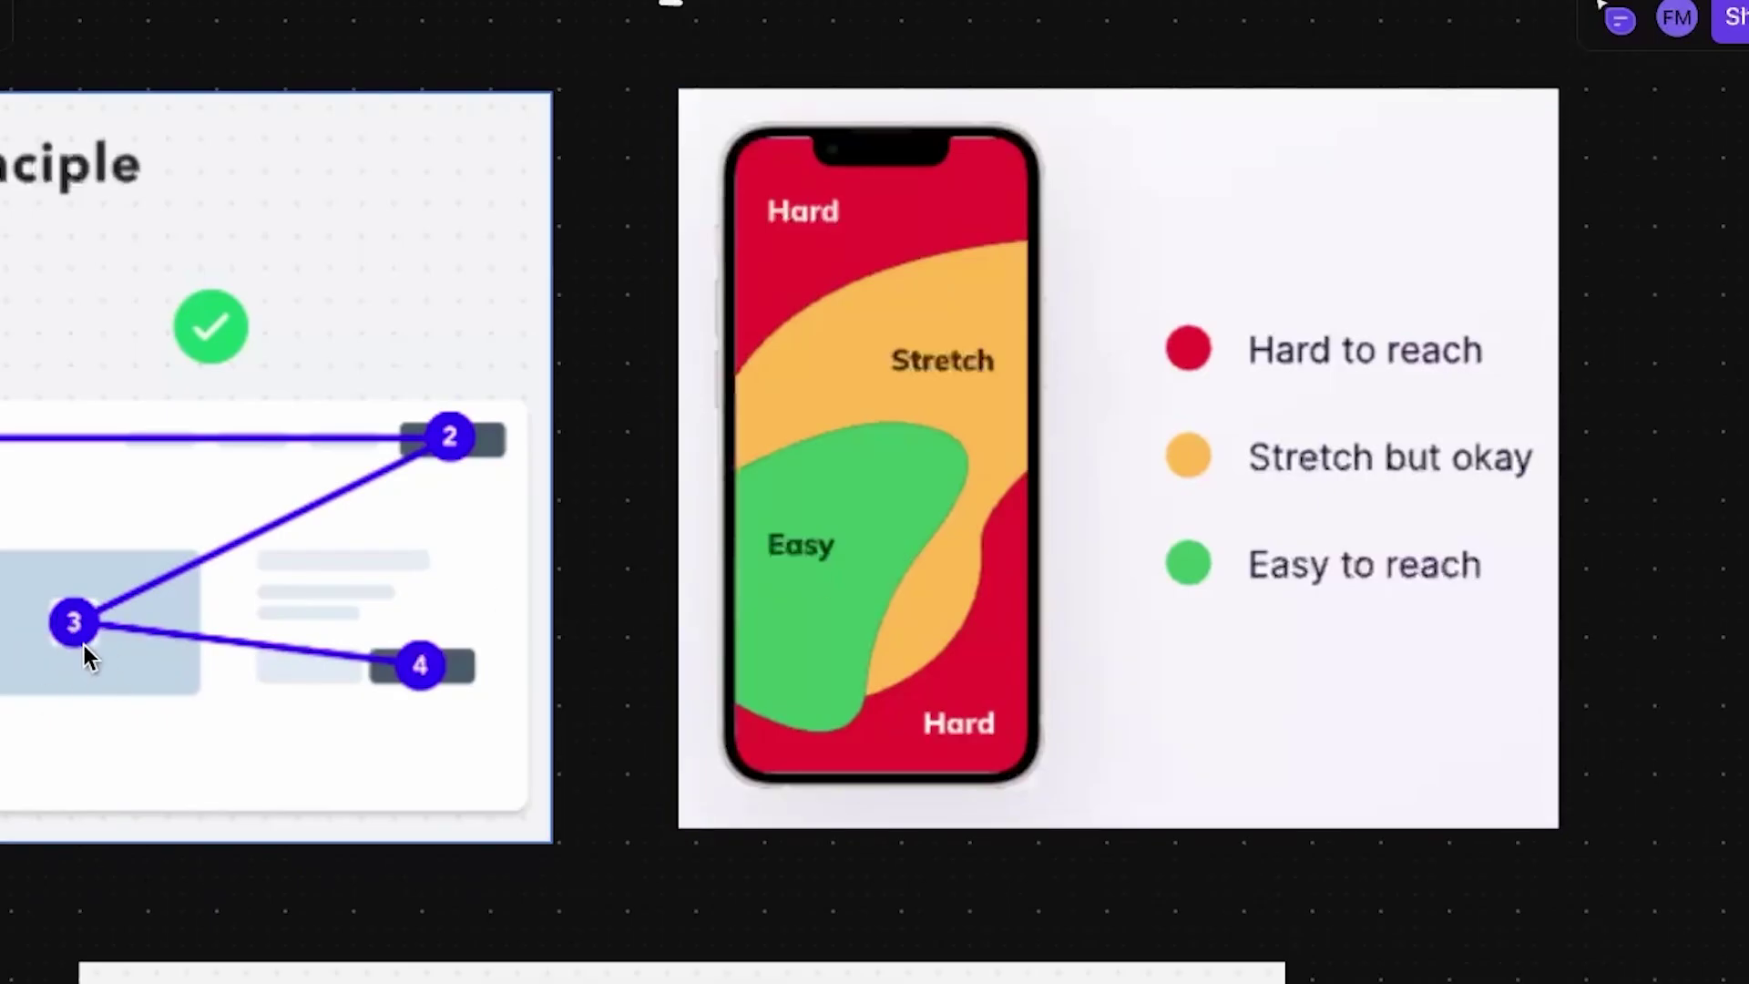
Scroll past the home-search sign-up screens to the 'Always Have A CTA' comparison
scroll(827, 612, right, 8)
scroll(827, 612, down, 5)
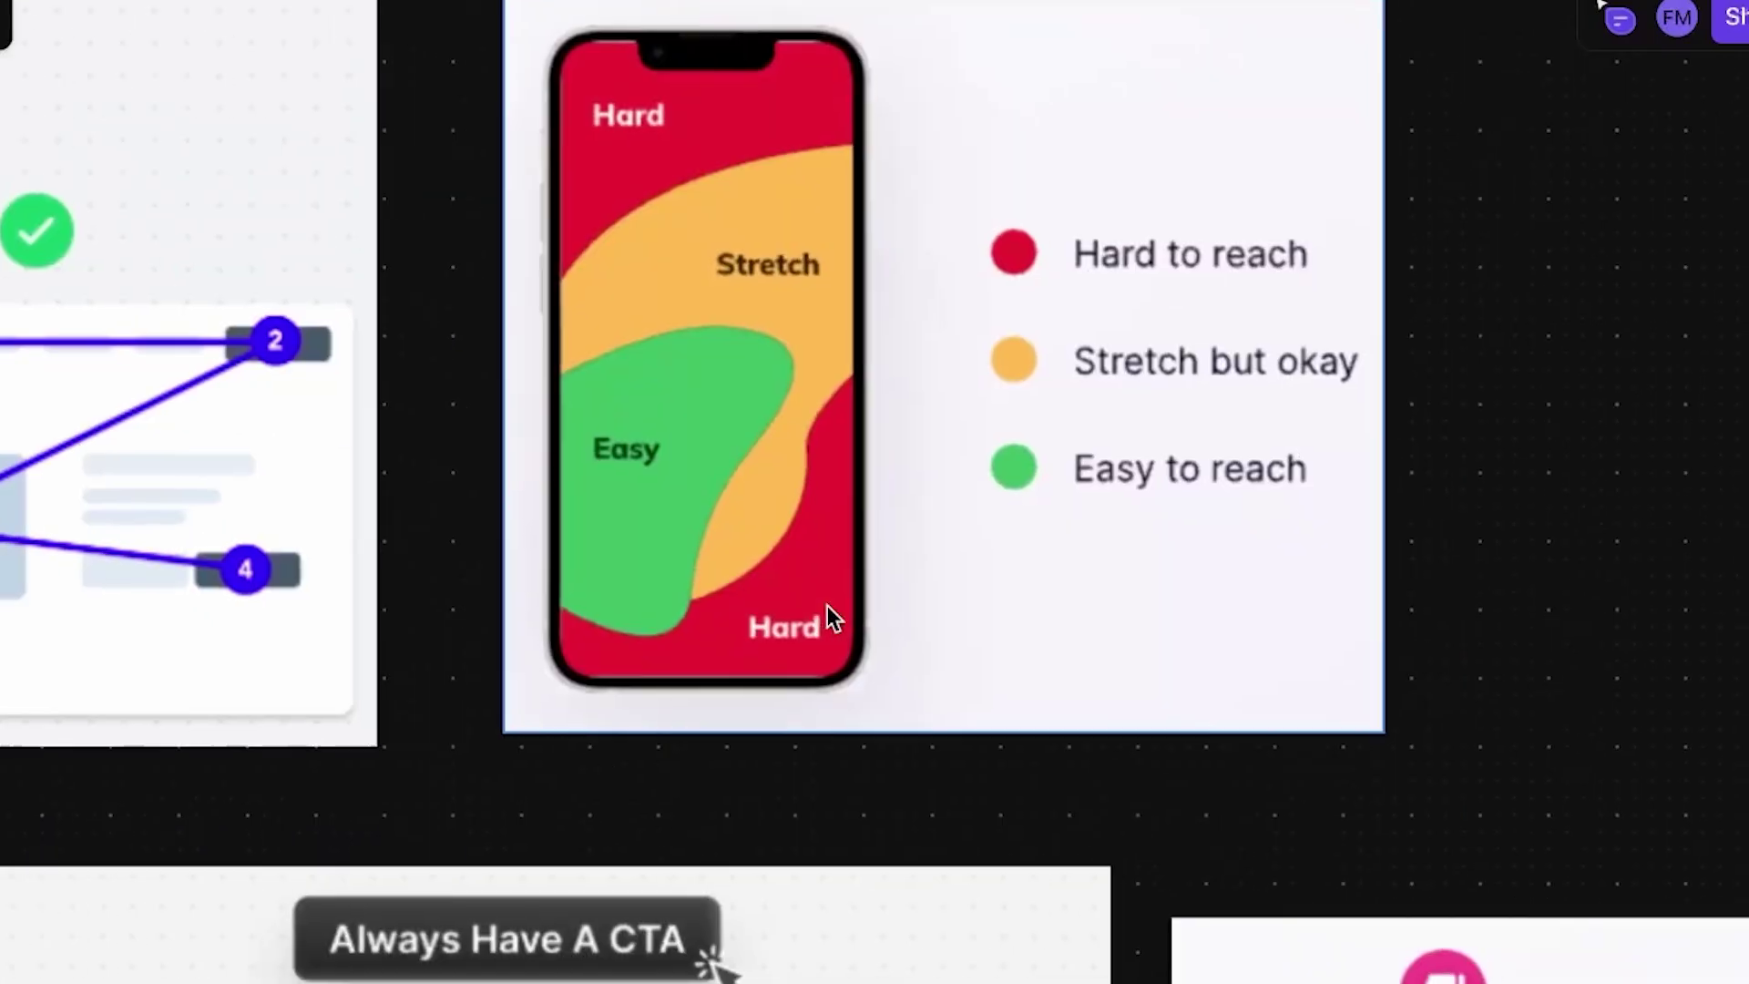
scroll(827, 605, down, 8)
scroll(827, 604, right, 3)
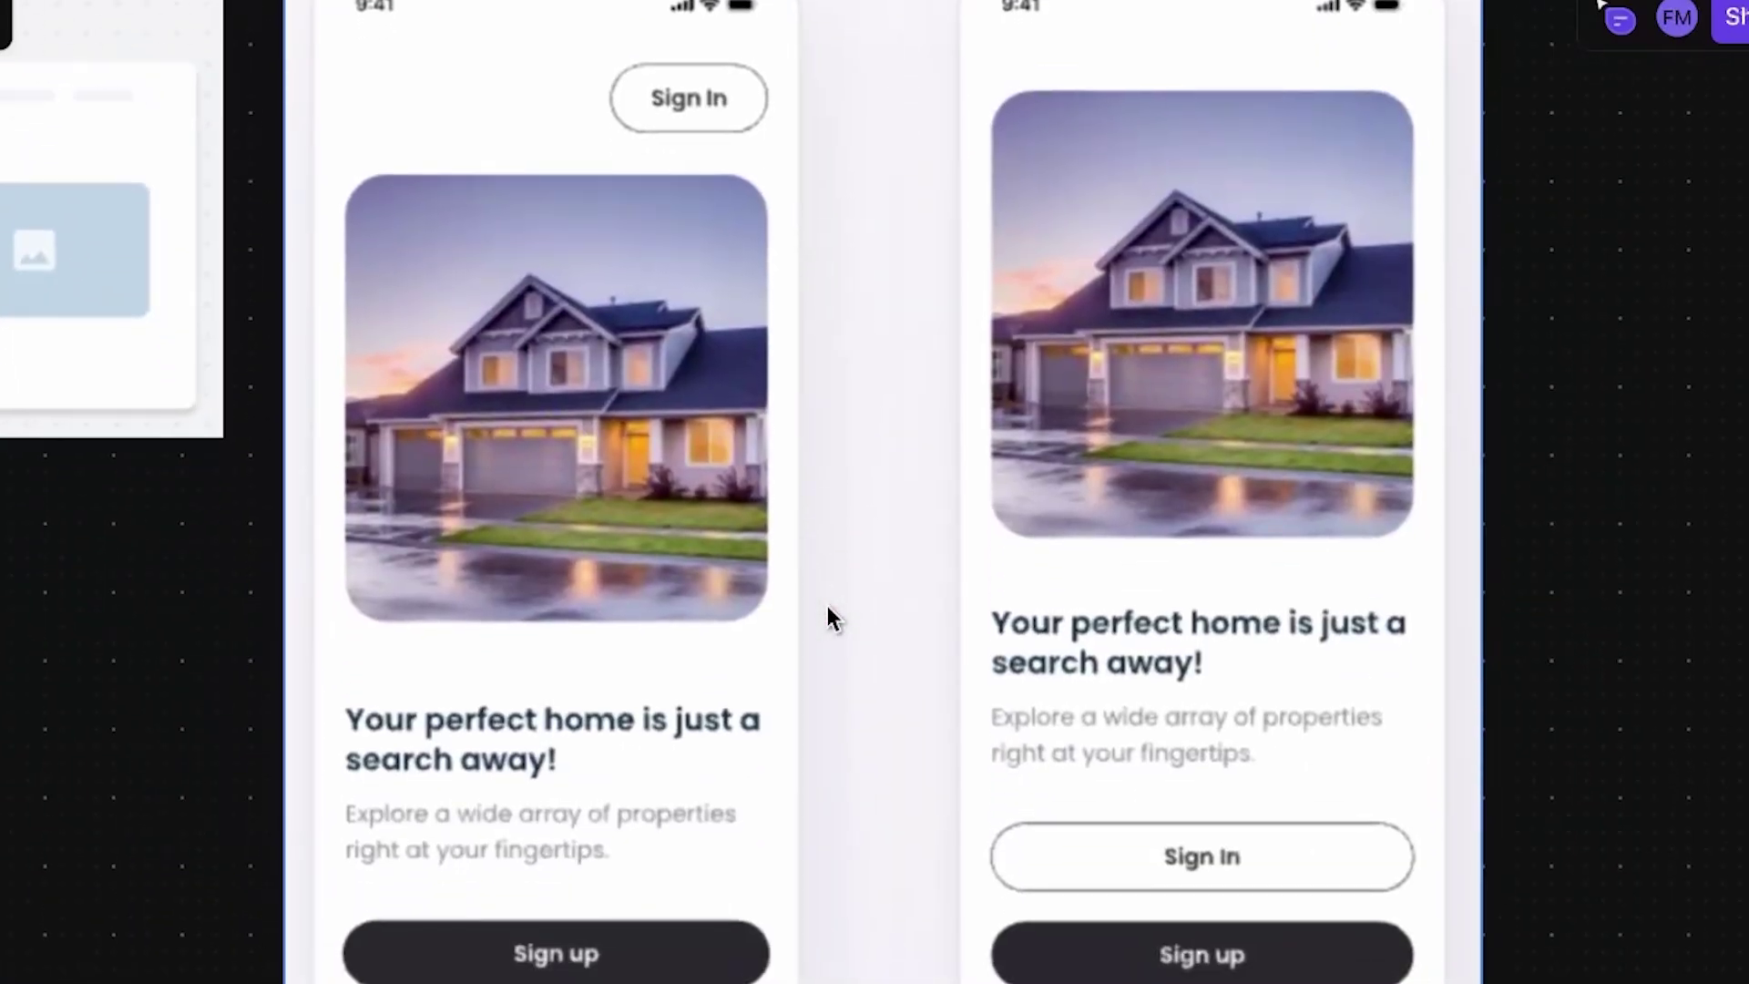
scroll(827, 604, up, 1)
scroll(827, 605, up, 1)
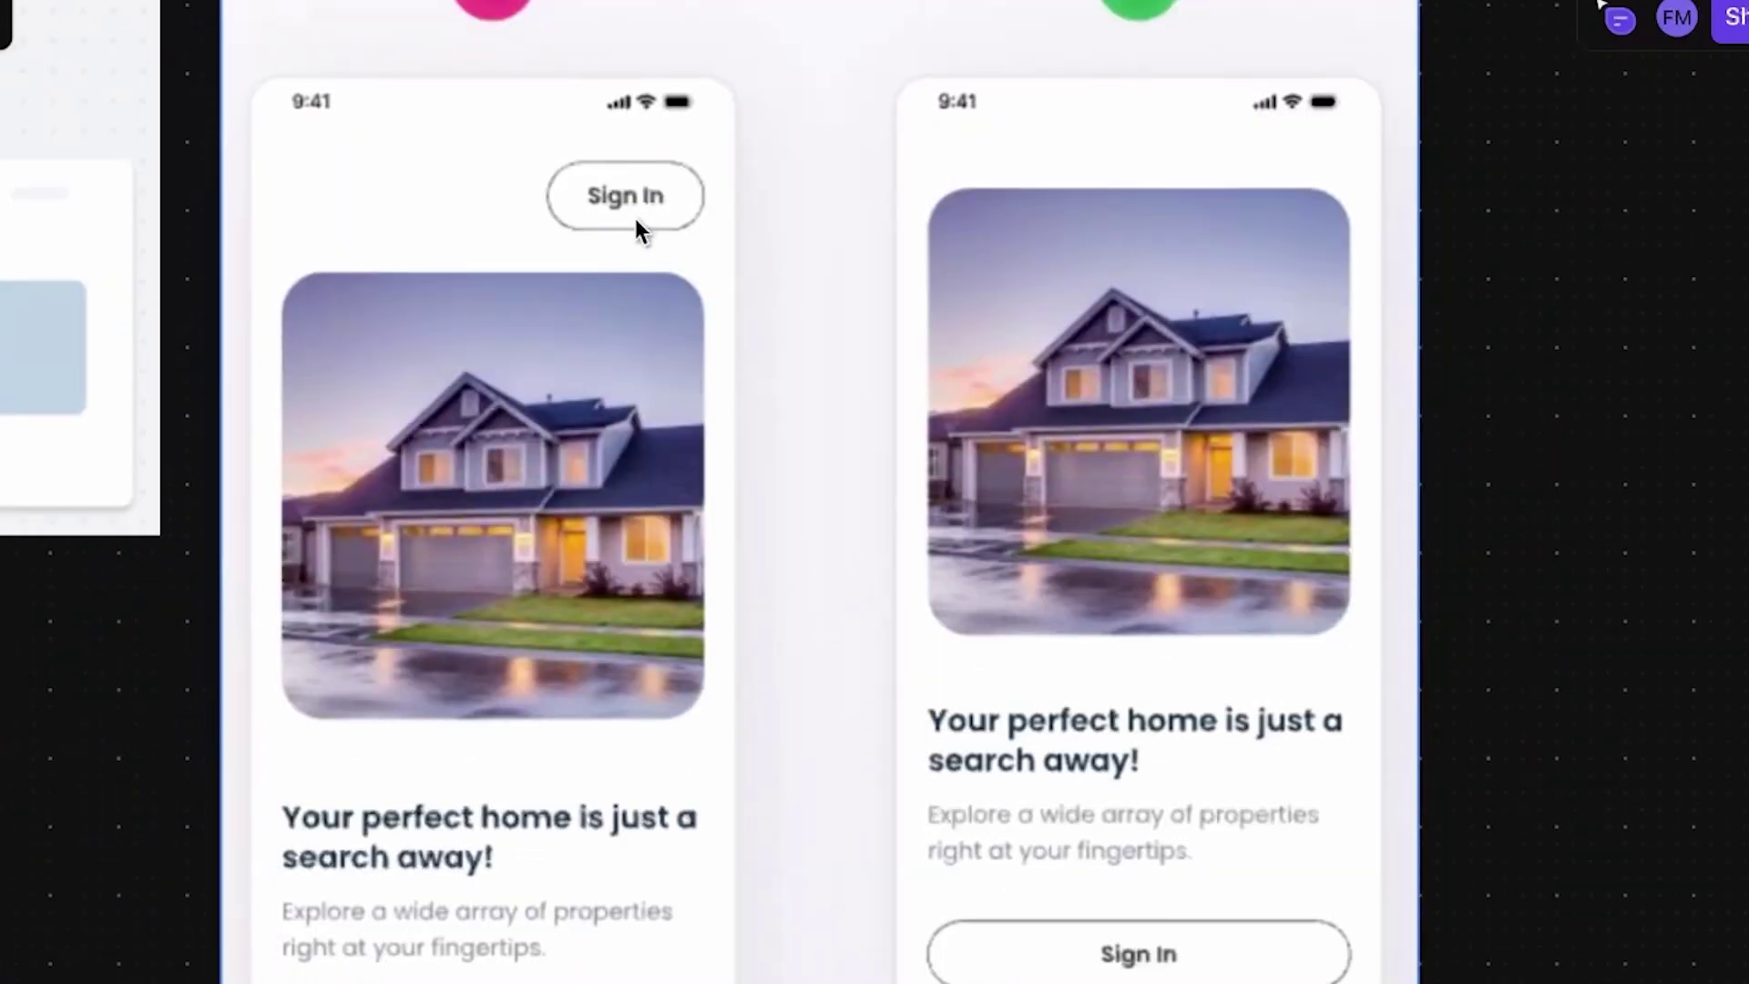
scroll(581, 195, down, 1)
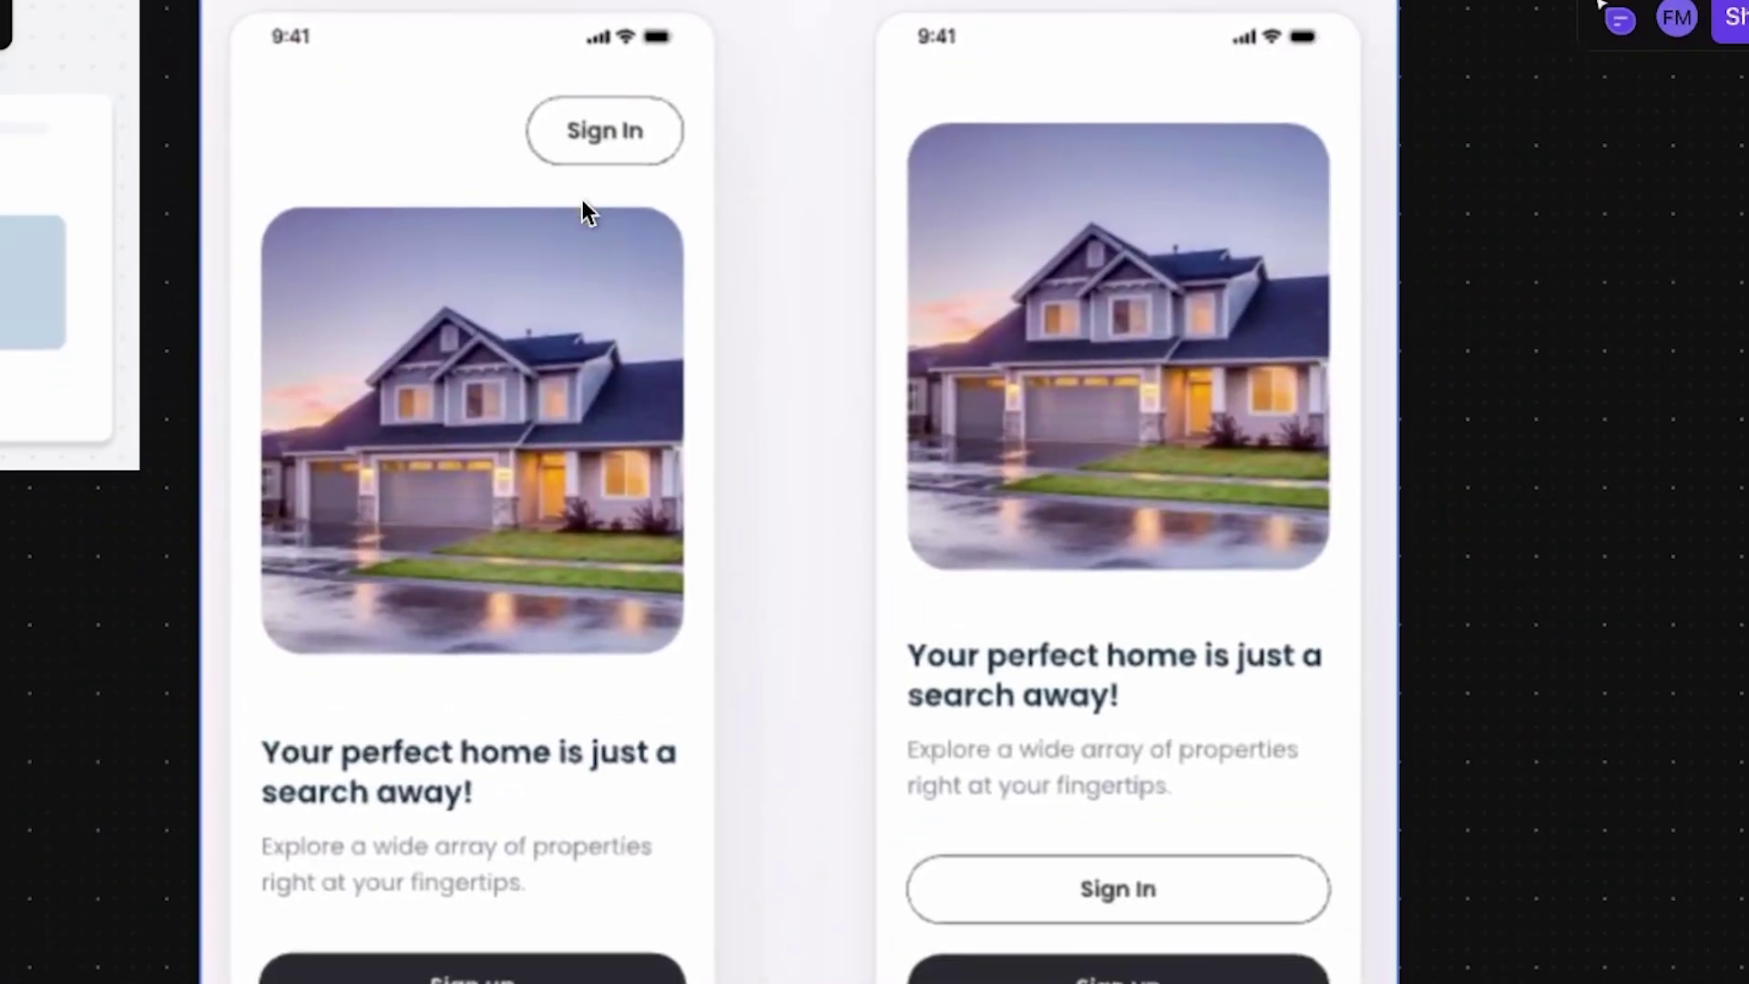
scroll(582, 200, down, 5)
scroll(582, 199, left, 1)
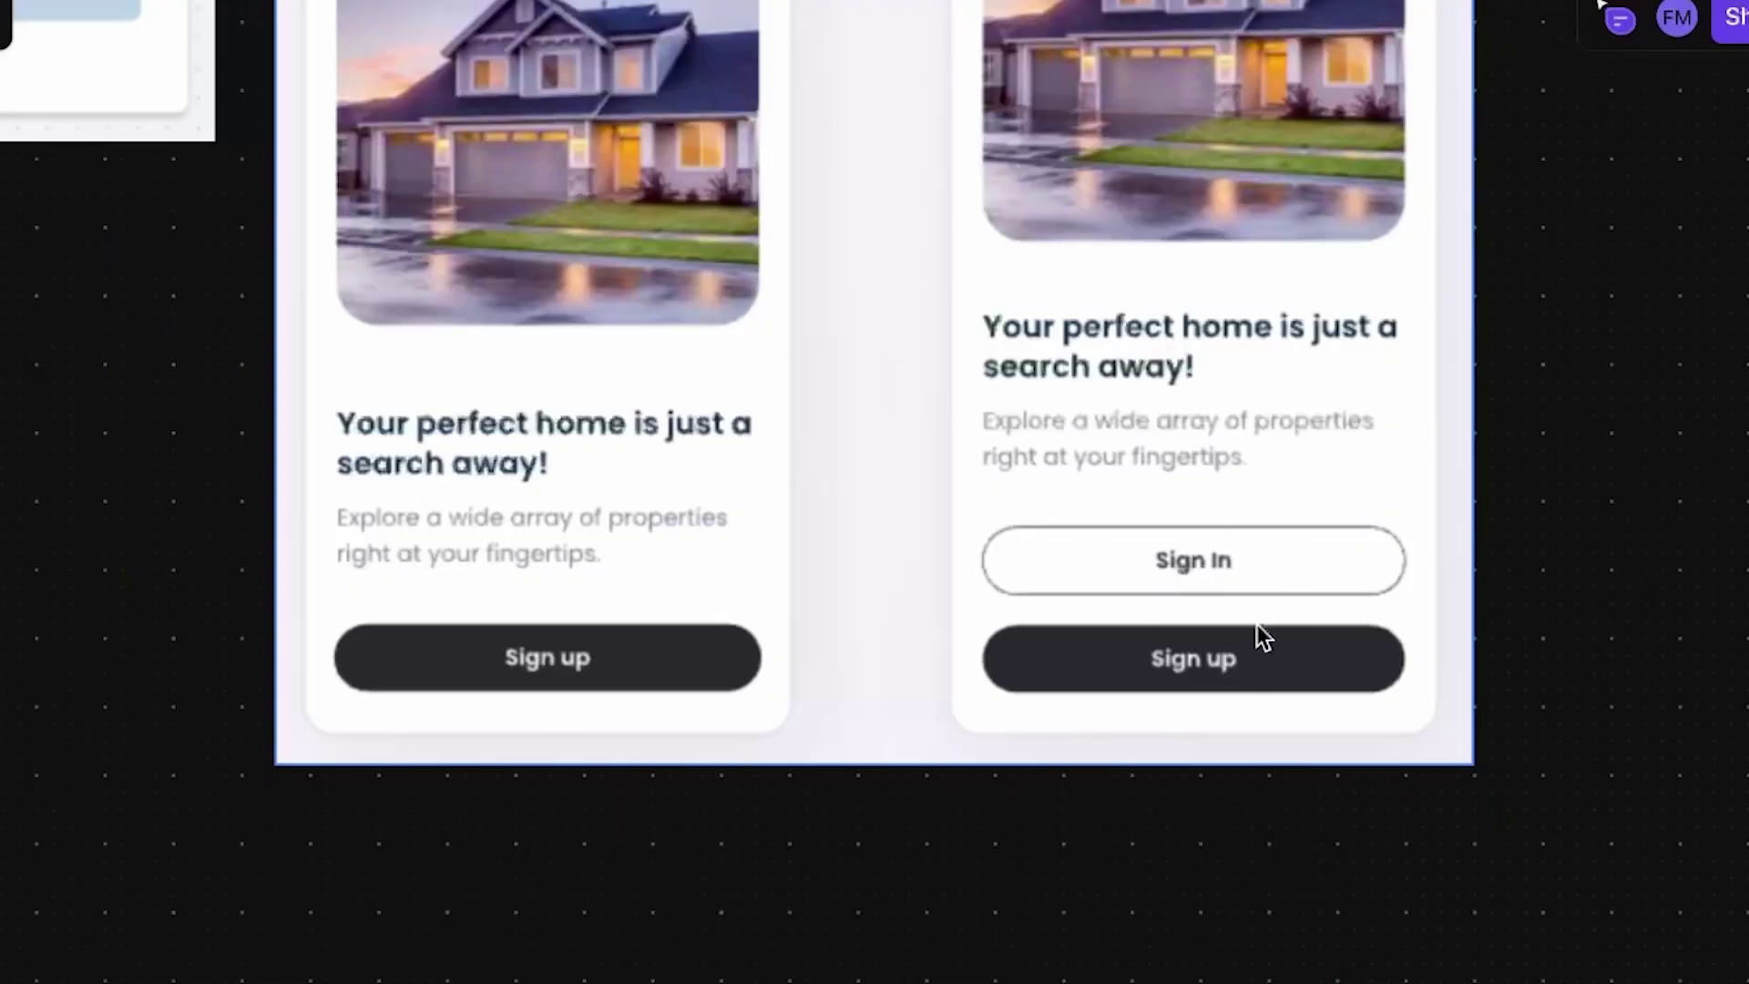
scroll(1260, 636, up, 2)
scroll(1261, 637, right, 1)
scroll(1260, 637, up, 6)
Pan left and up to the e-commerce flowchart running from Start to order confirmation
scroll(1260, 637, left, 15)
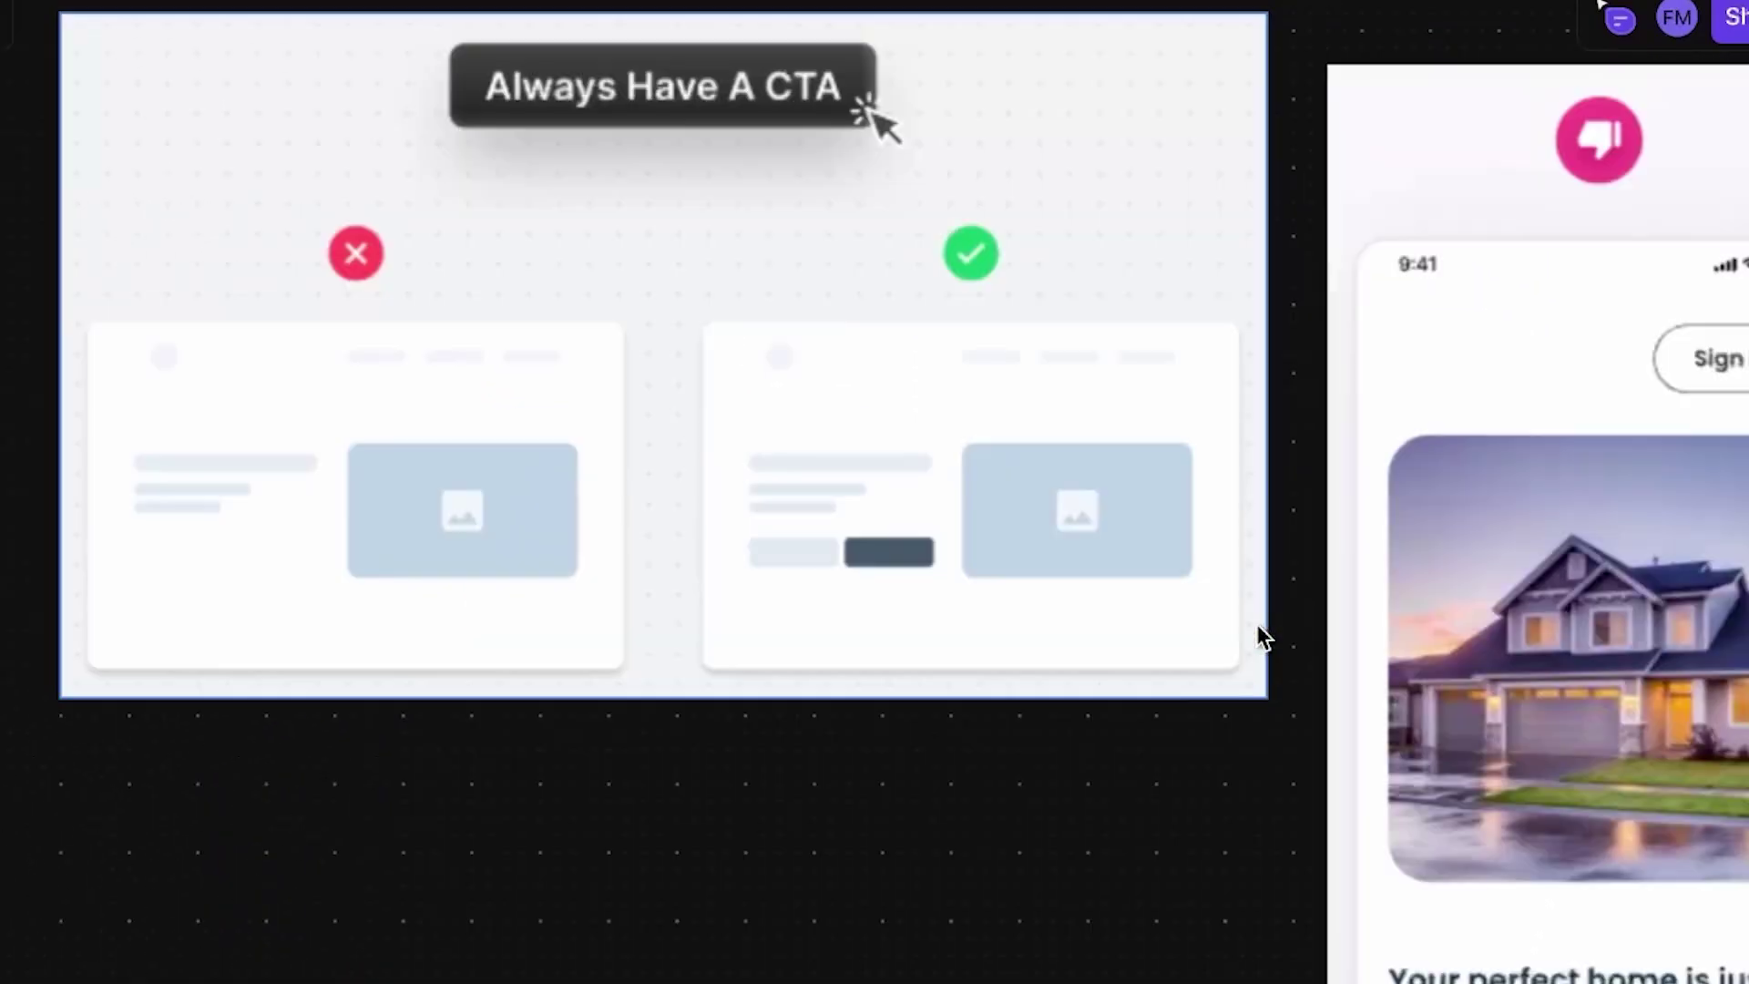
scroll(1262, 638, left, 2)
scroll(1262, 638, up, 1)
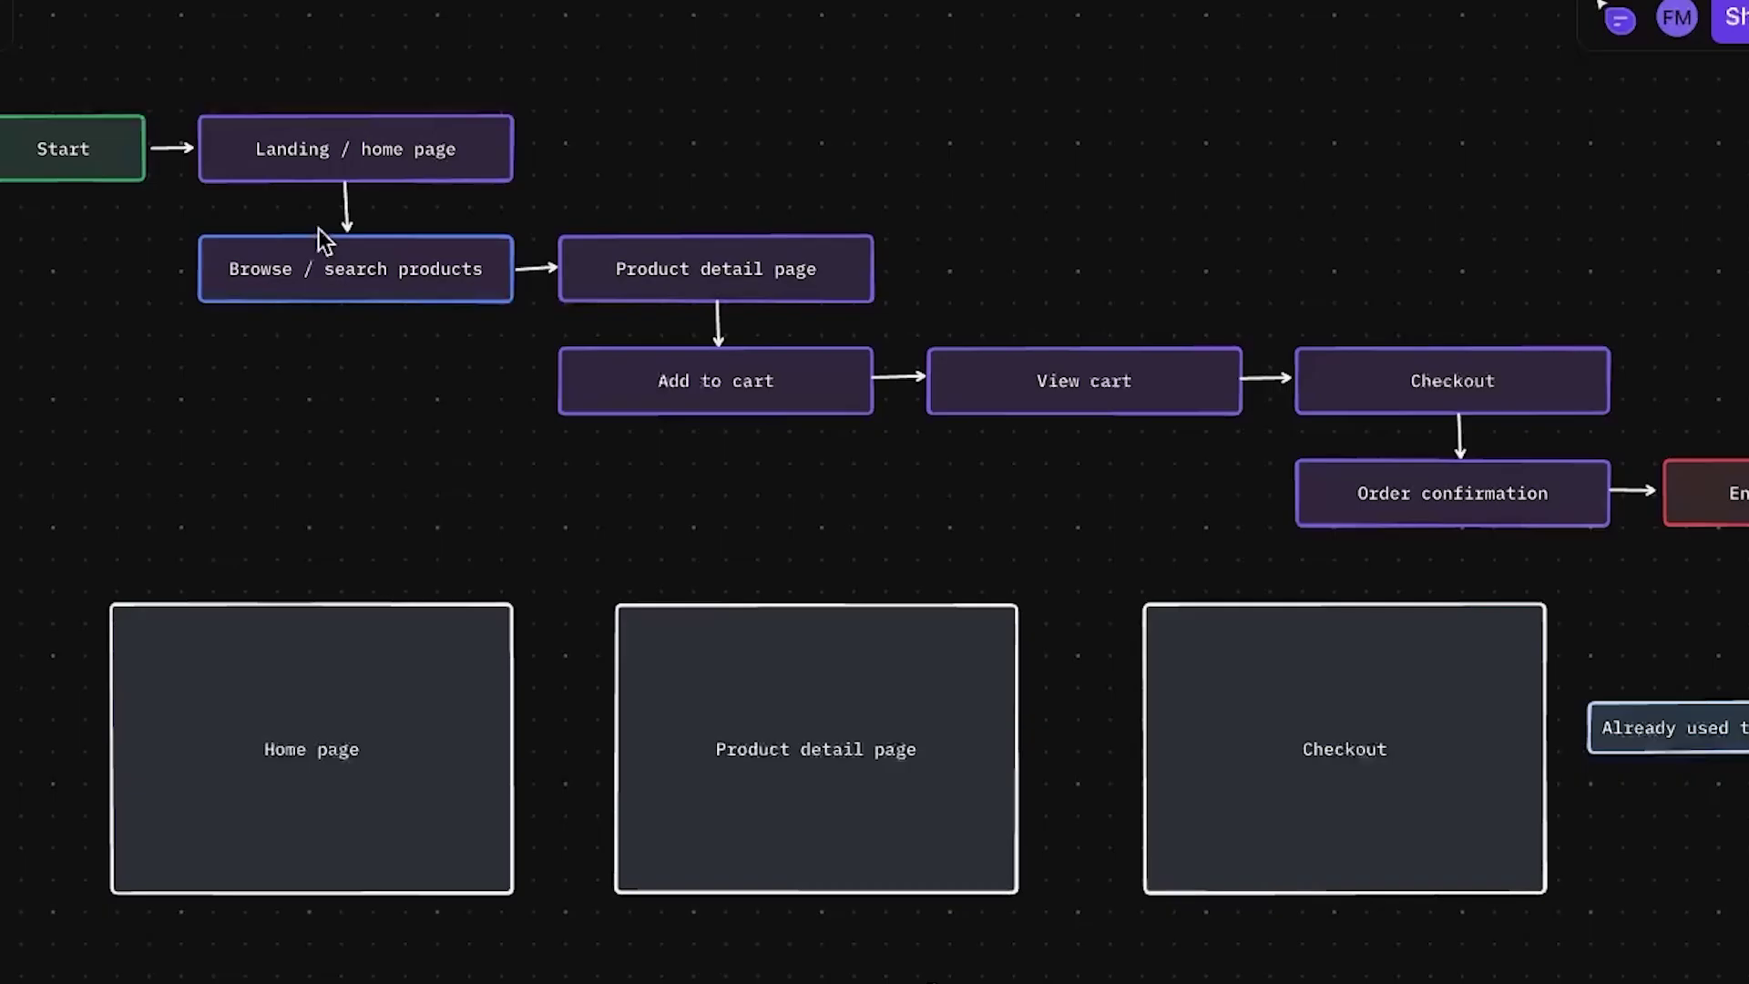
click(319, 238)
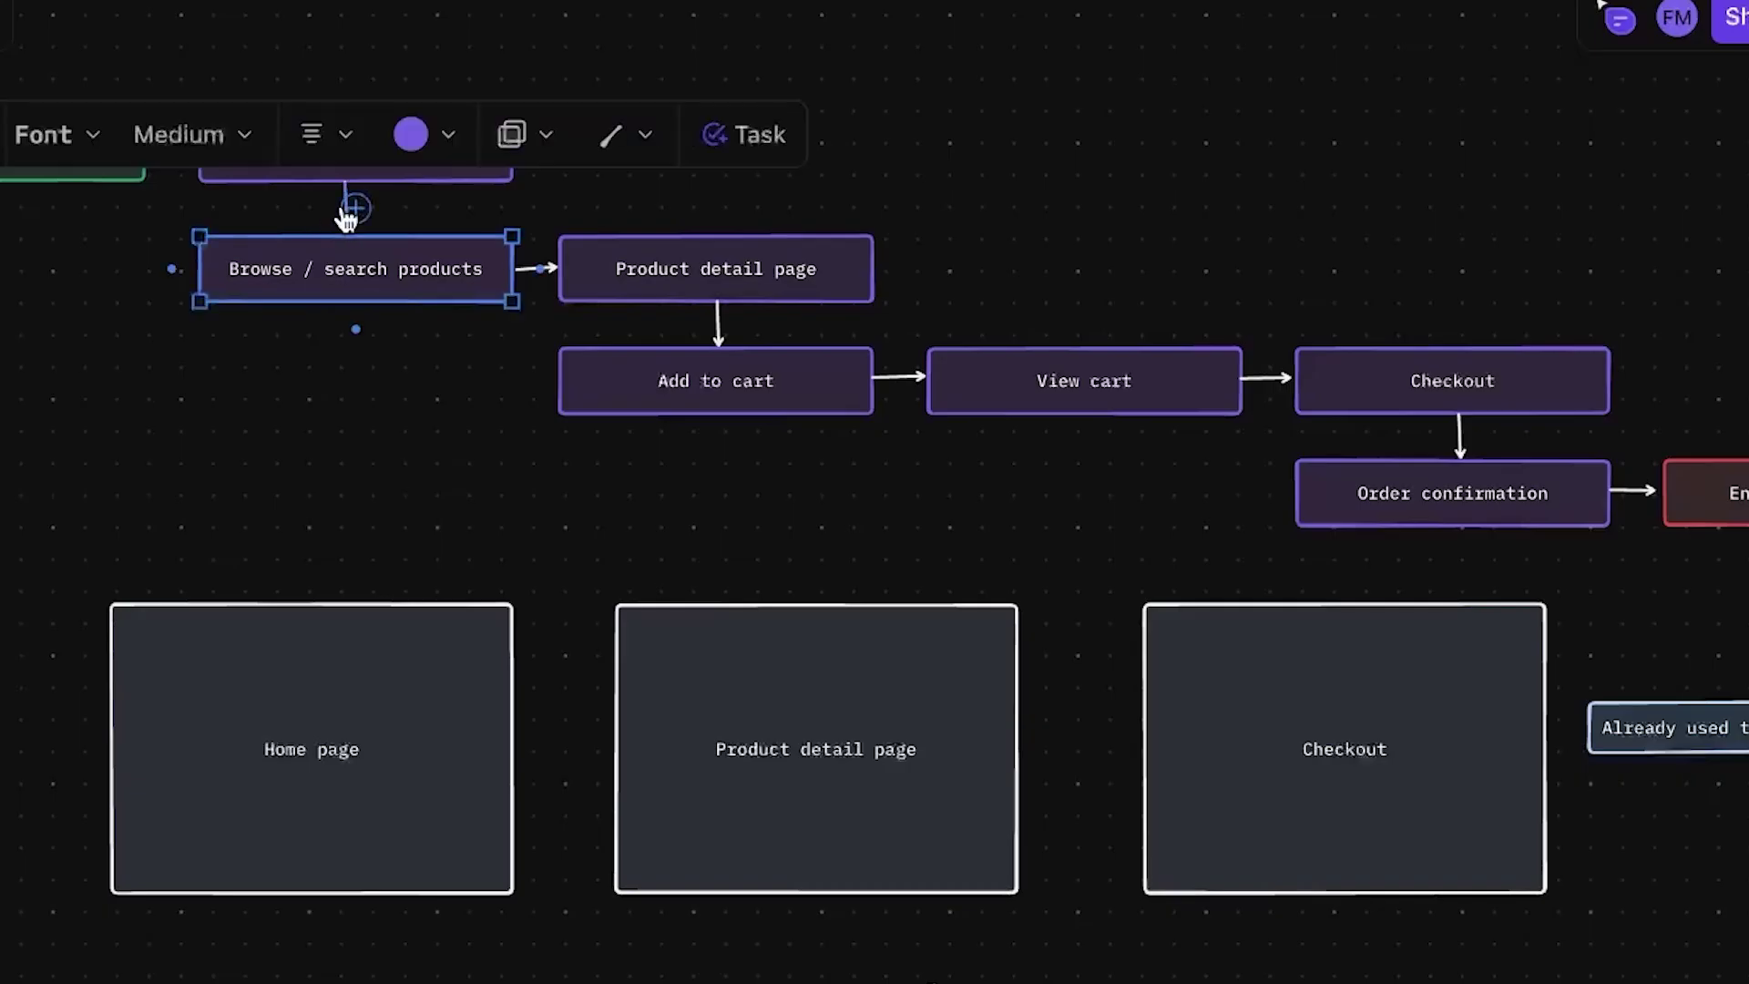
key(Escape)
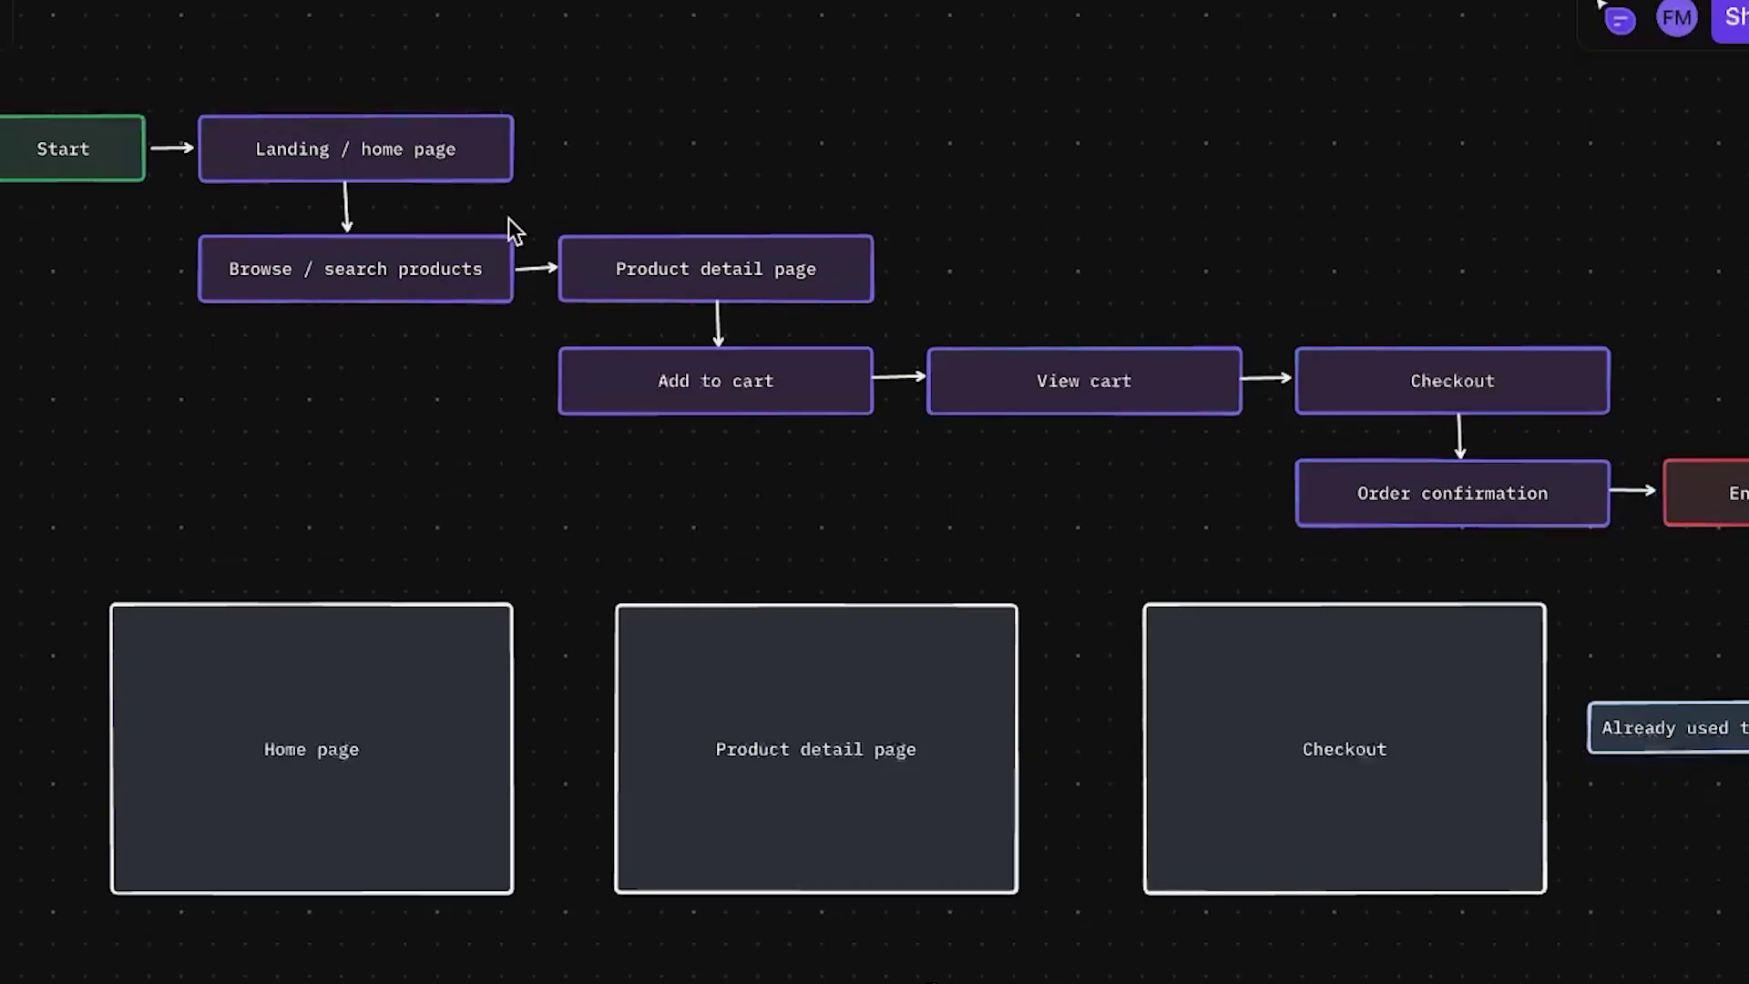
scroll(509, 218, up, 5)
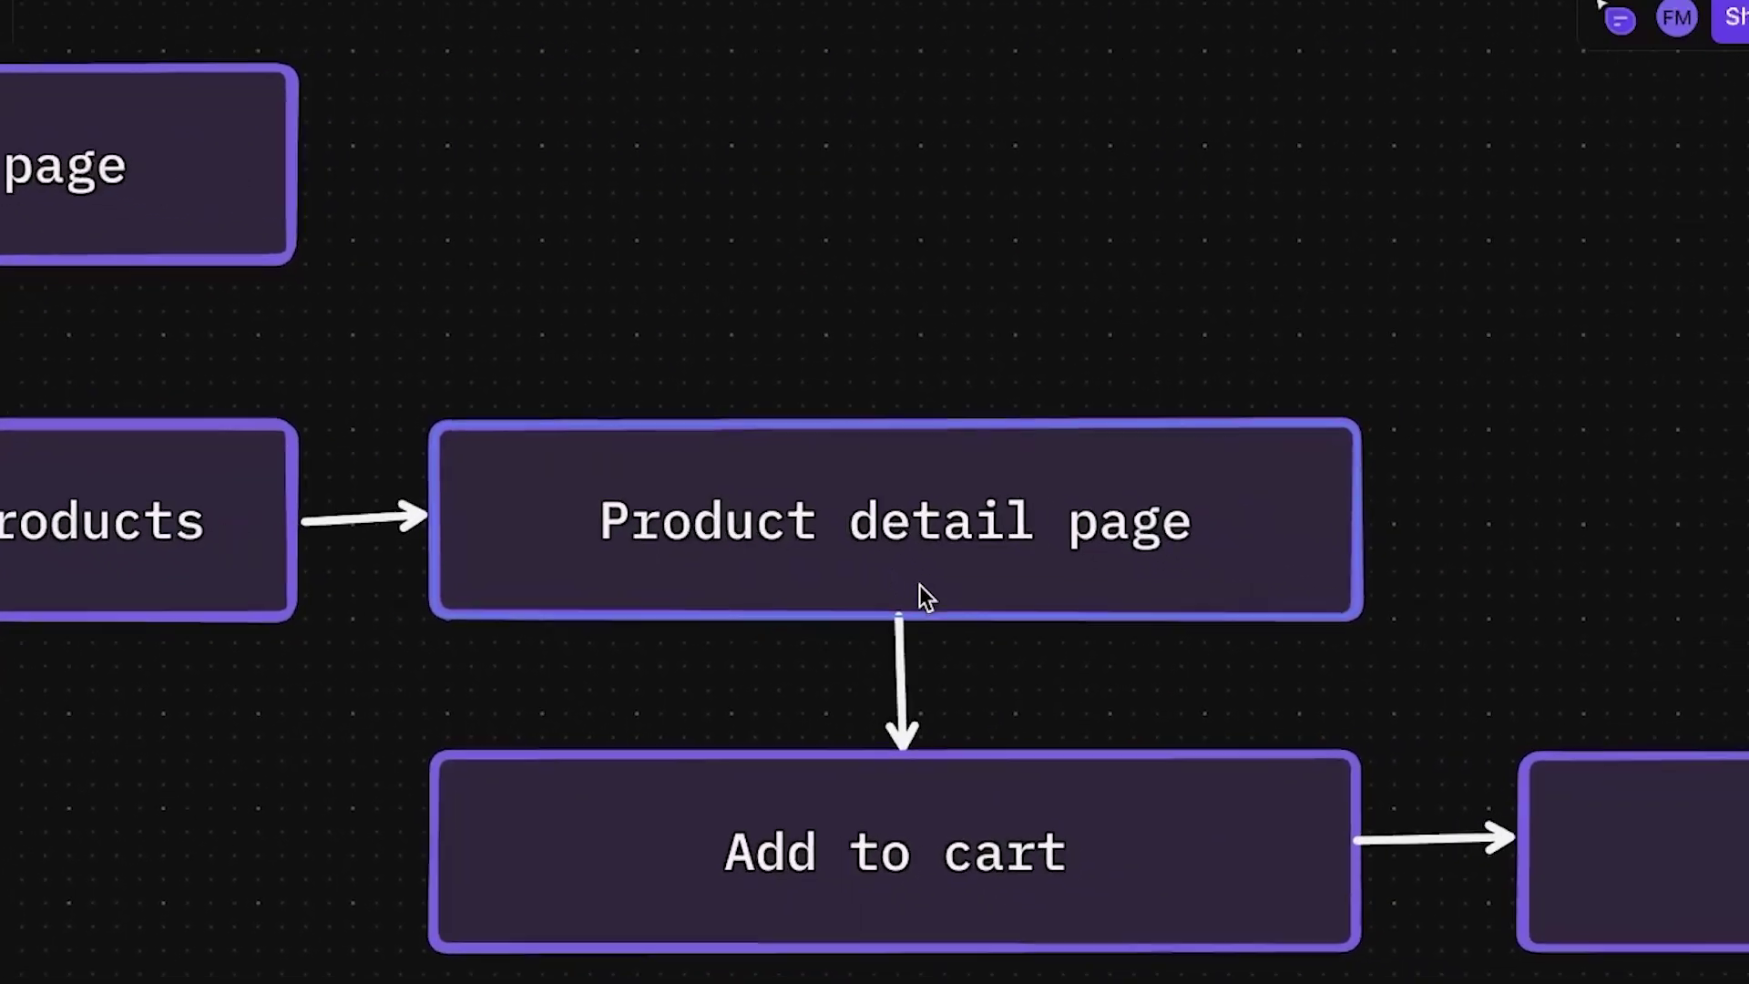
scroll(920, 585, down, 2)
scroll(920, 585, right, 10)
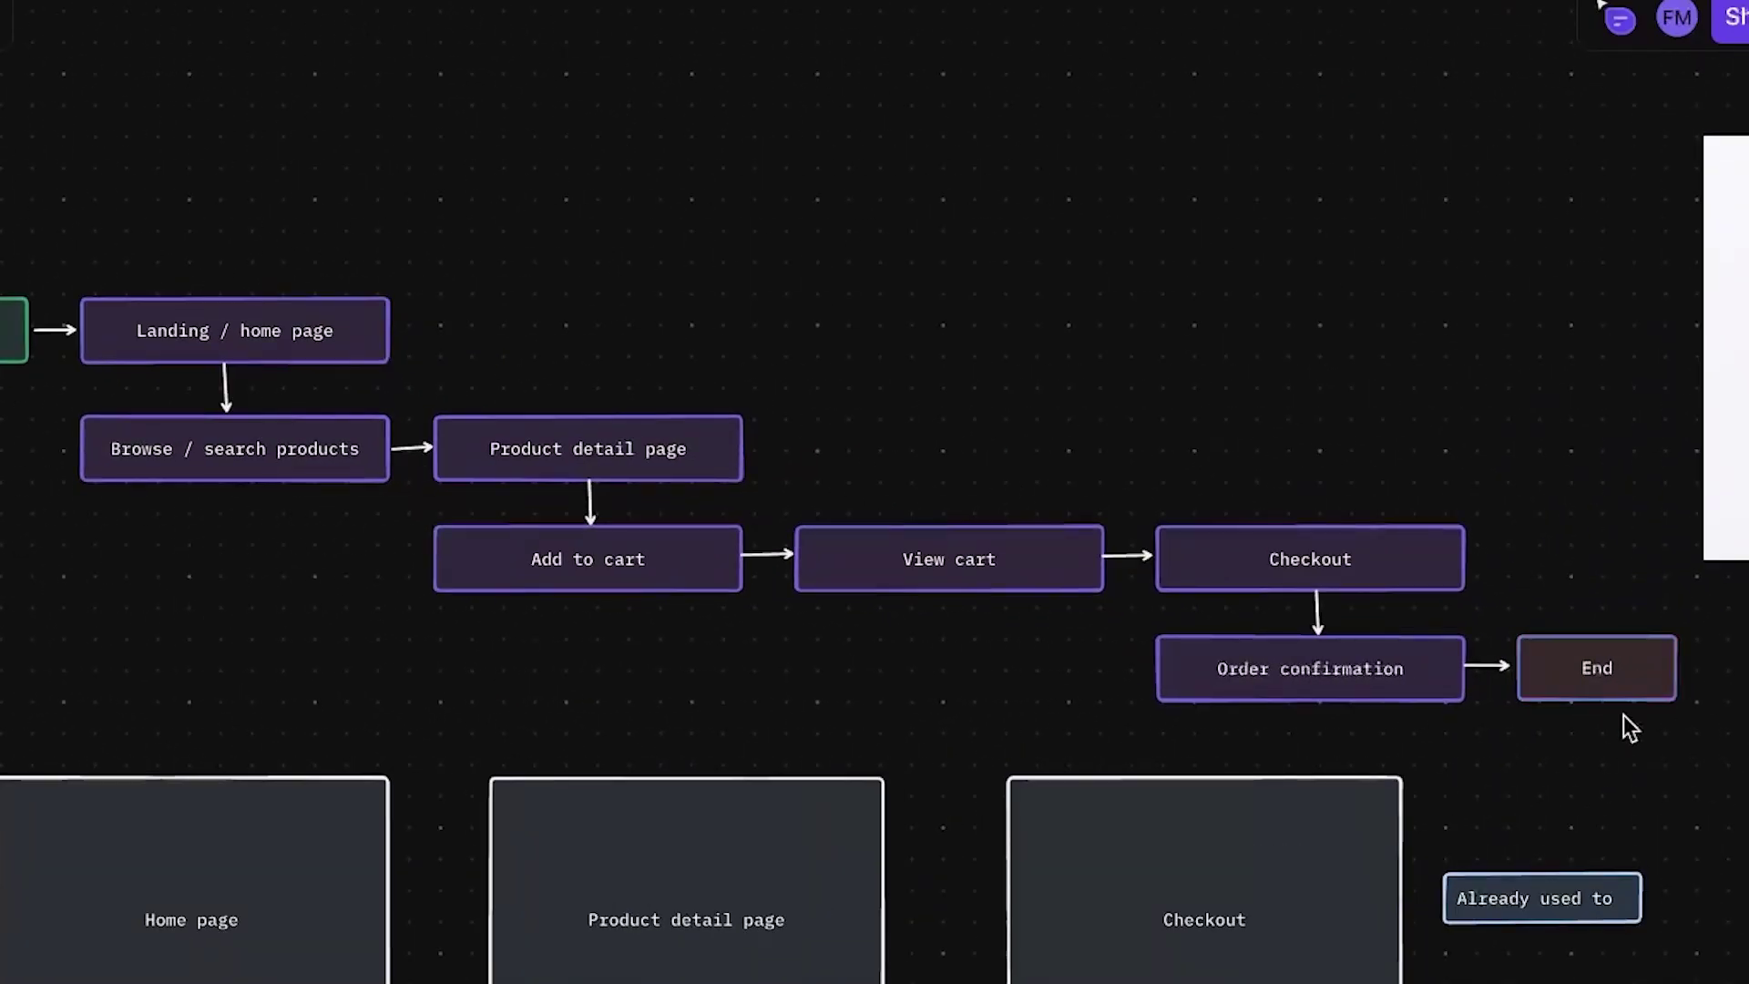
scroll(1623, 714, down, 3)
scroll(1623, 714, left, 2)
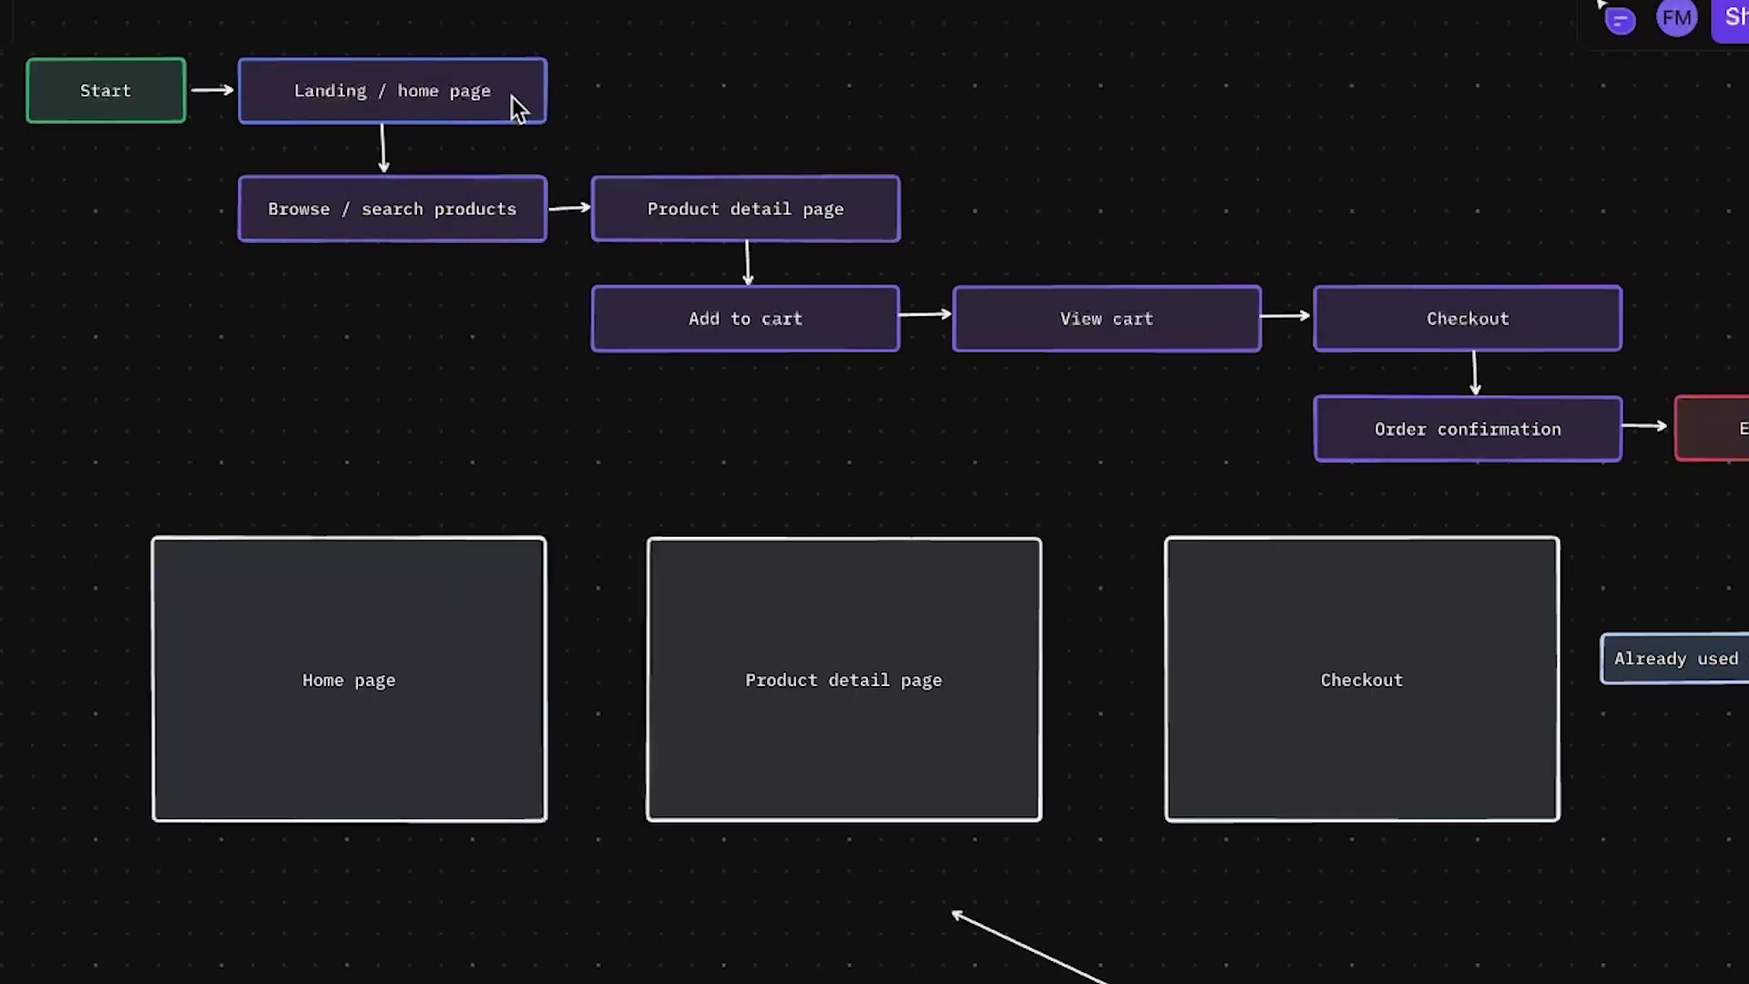
scroll(331, 648, up, 5)
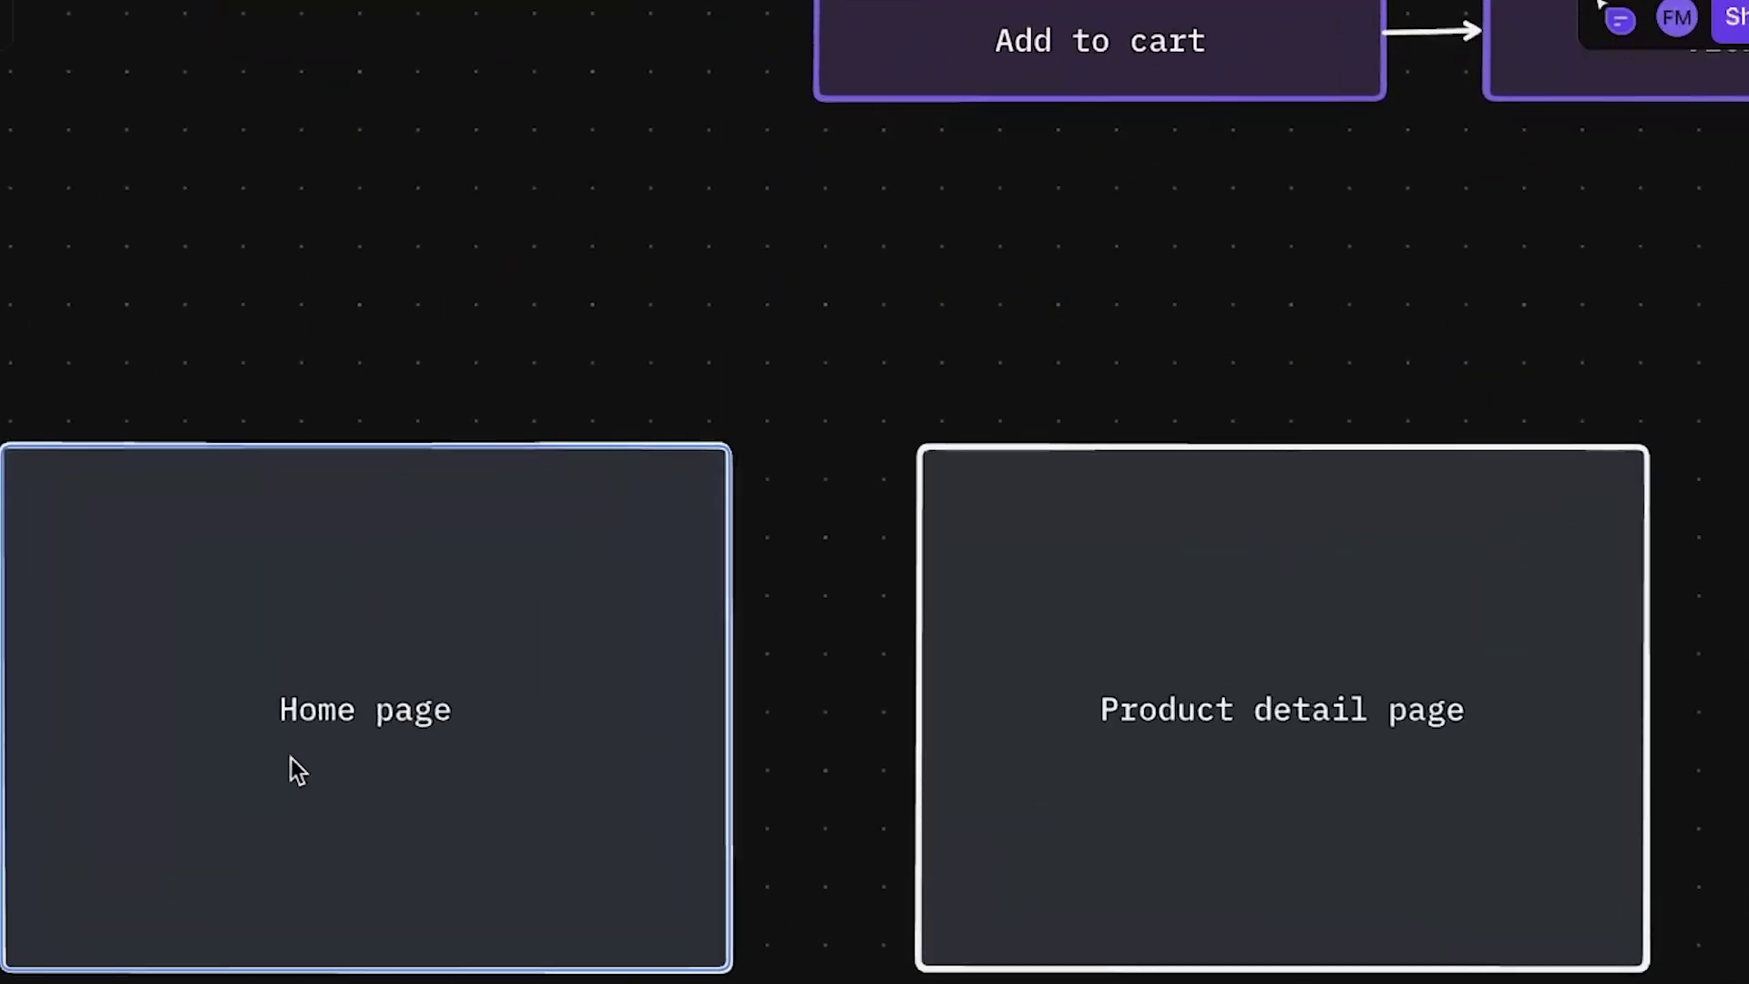
scroll(1234, 714, right, 3)
scroll(1293, 724, right, 8)
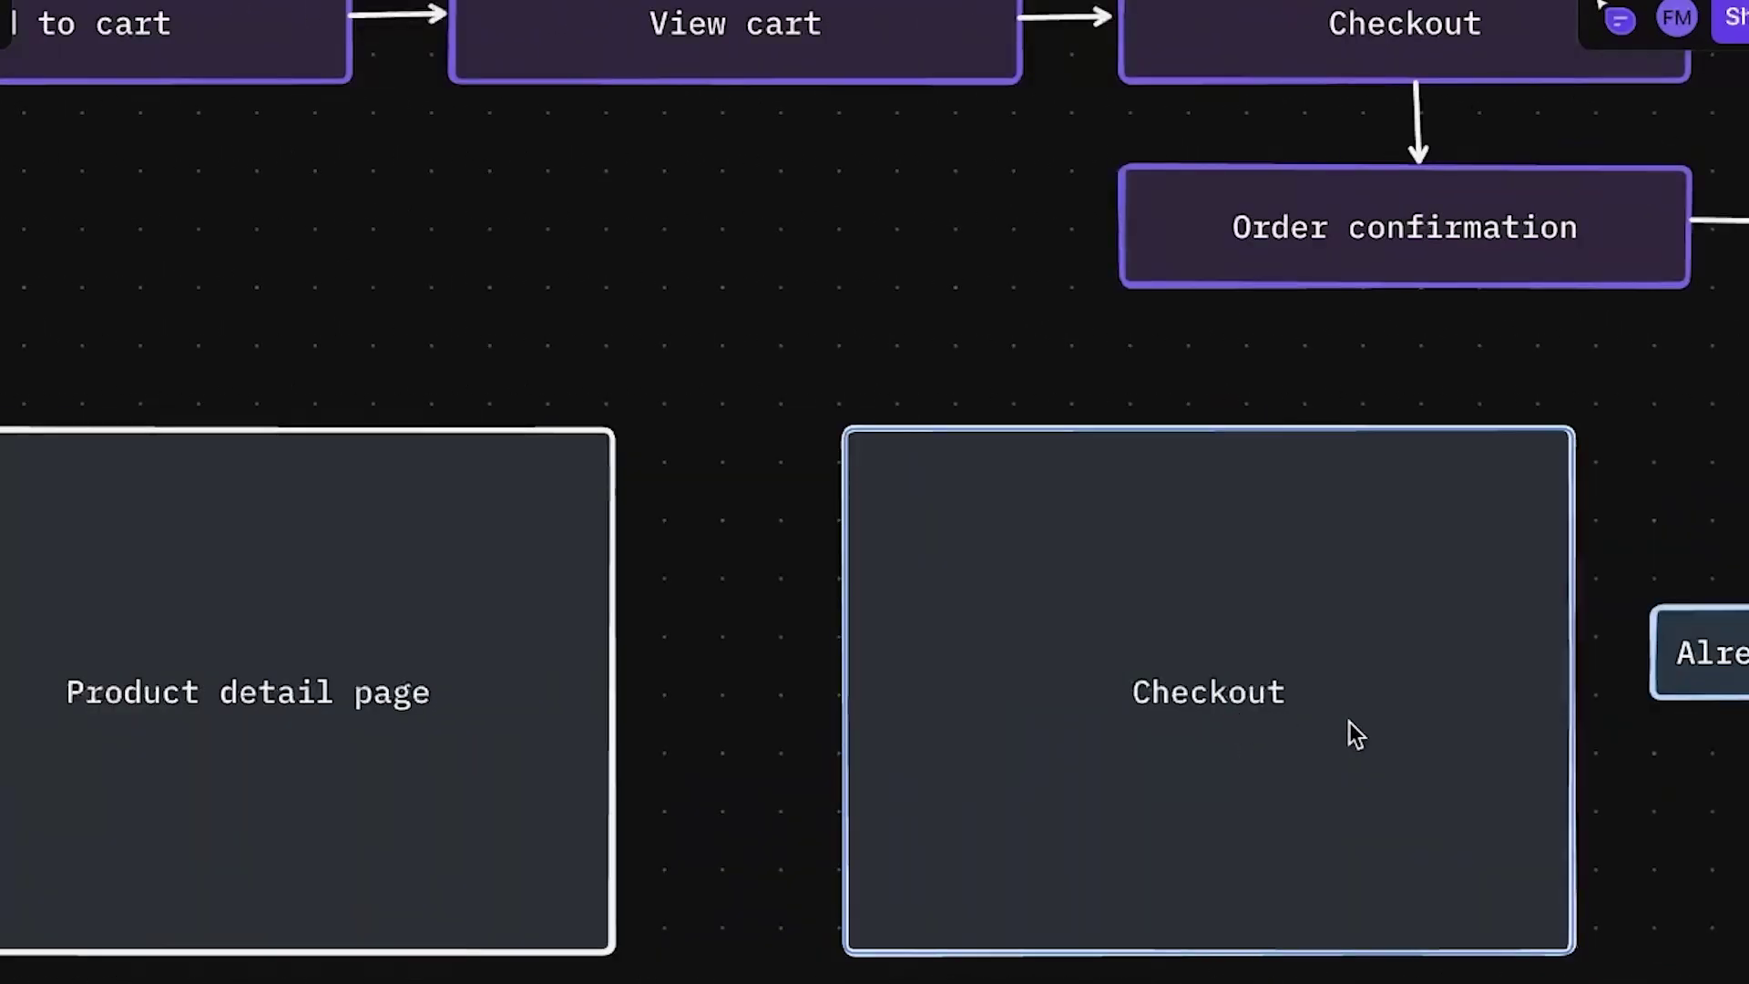
scroll(1231, 659, down, 5)
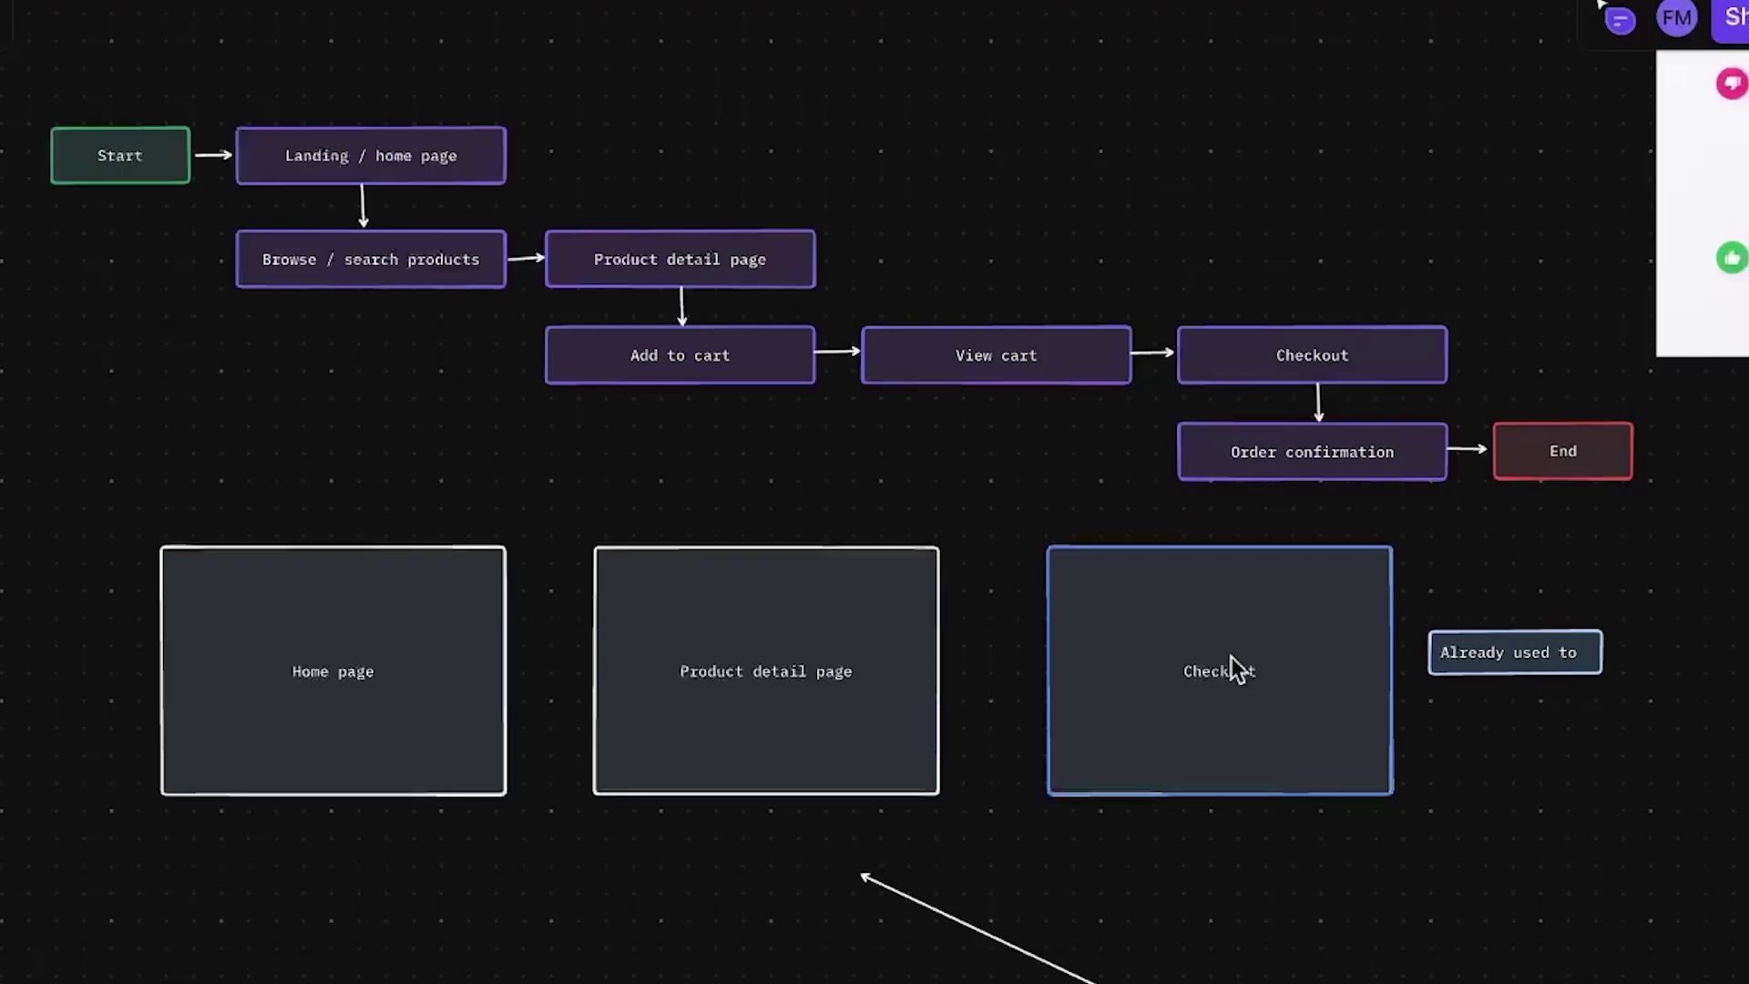
scroll(1264, 605, right, 3)
scroll(1264, 605, down, 1)
scroll(1264, 605, down, 3)
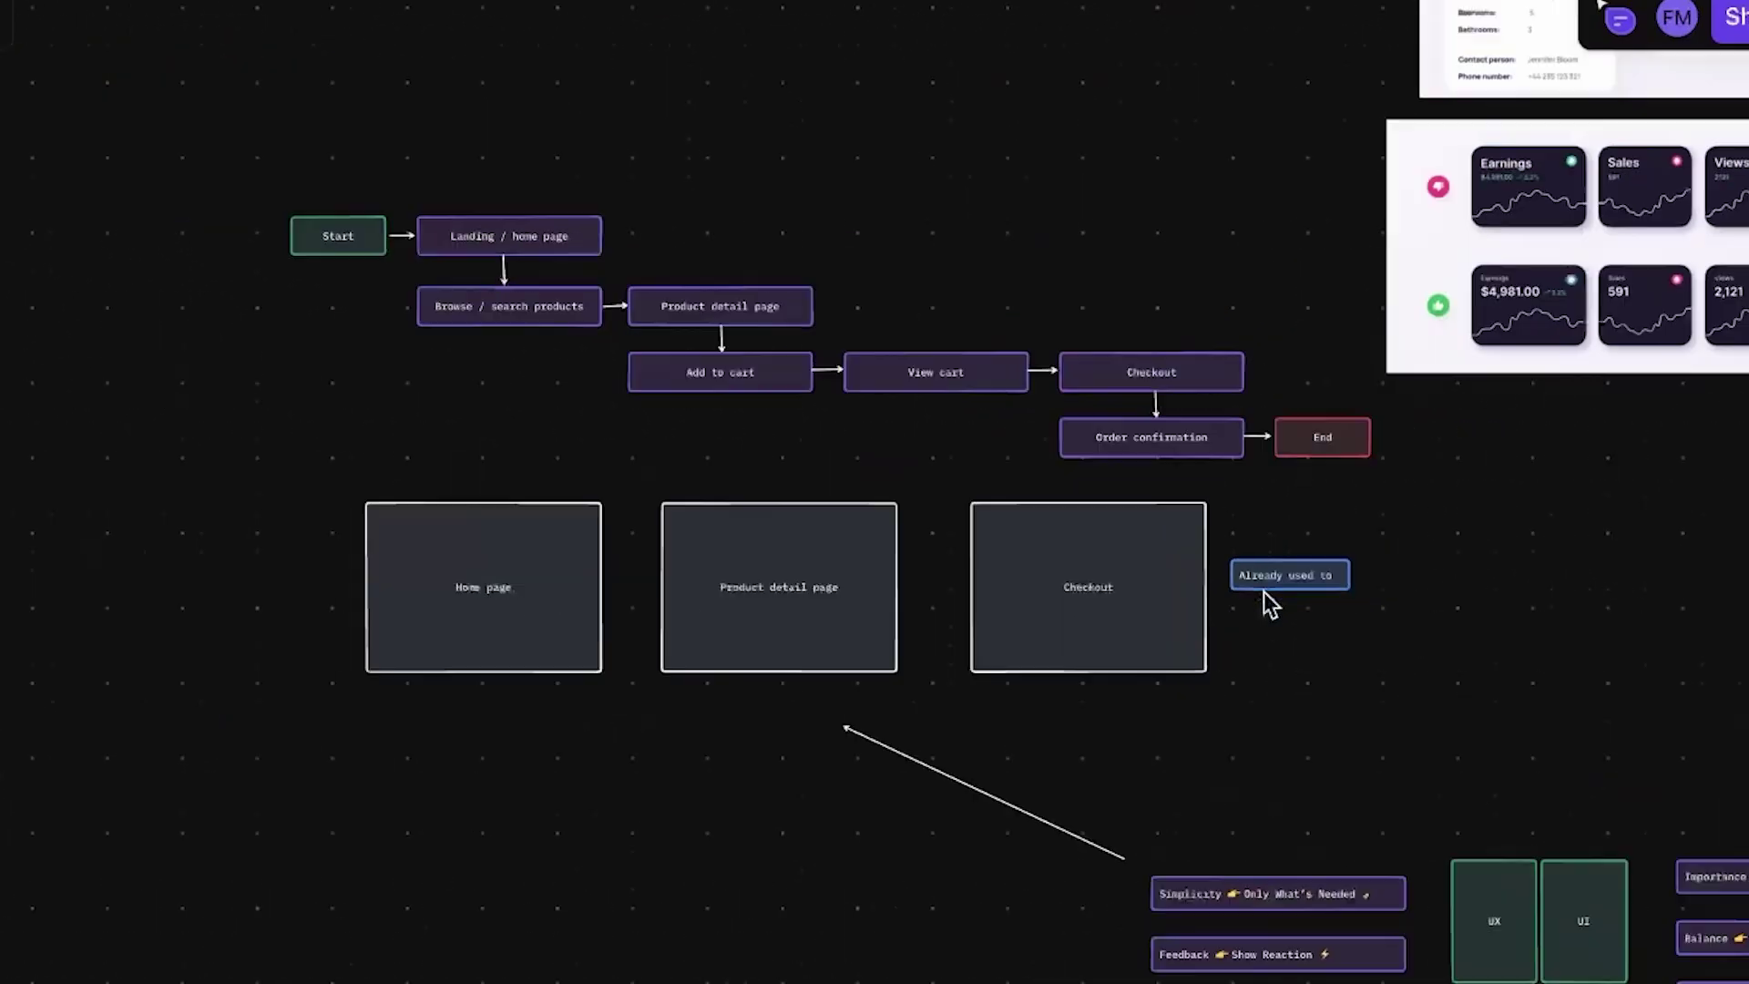